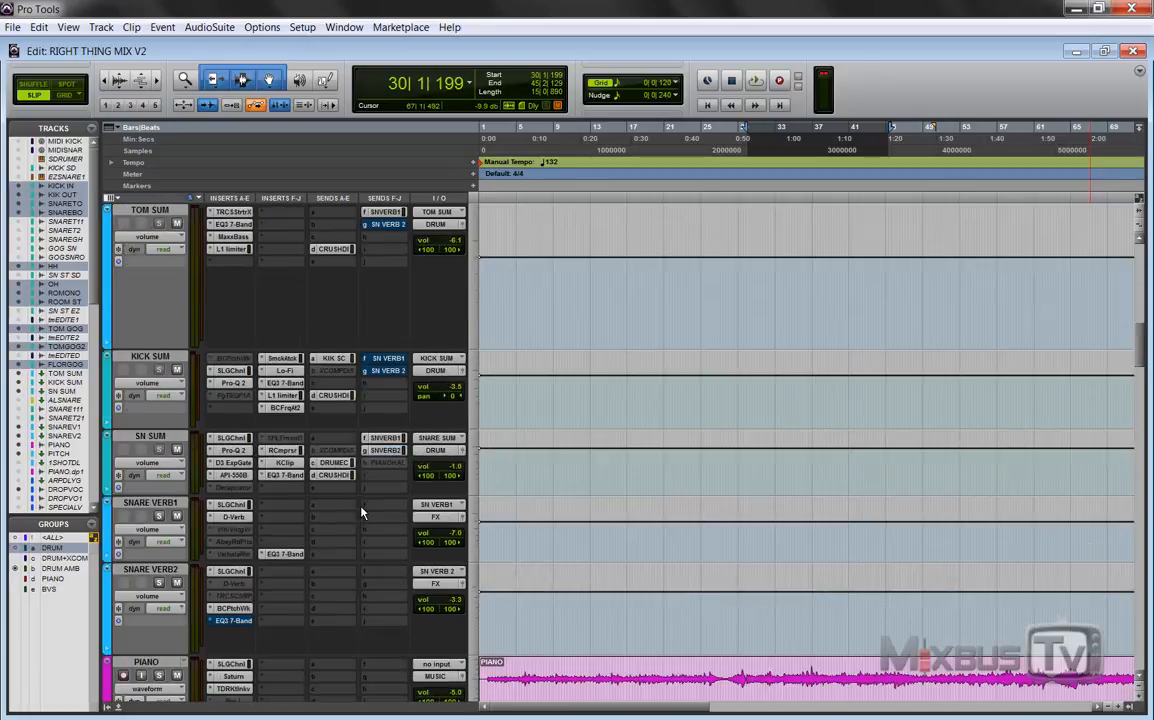
- Play back the soloed PIANO track and open its SSL G-Channel insert to review the settings
{"action": "key", "text": "ctrl+bracketleft"}
{"action": "key", "text": "ctrl+bracketleft"}
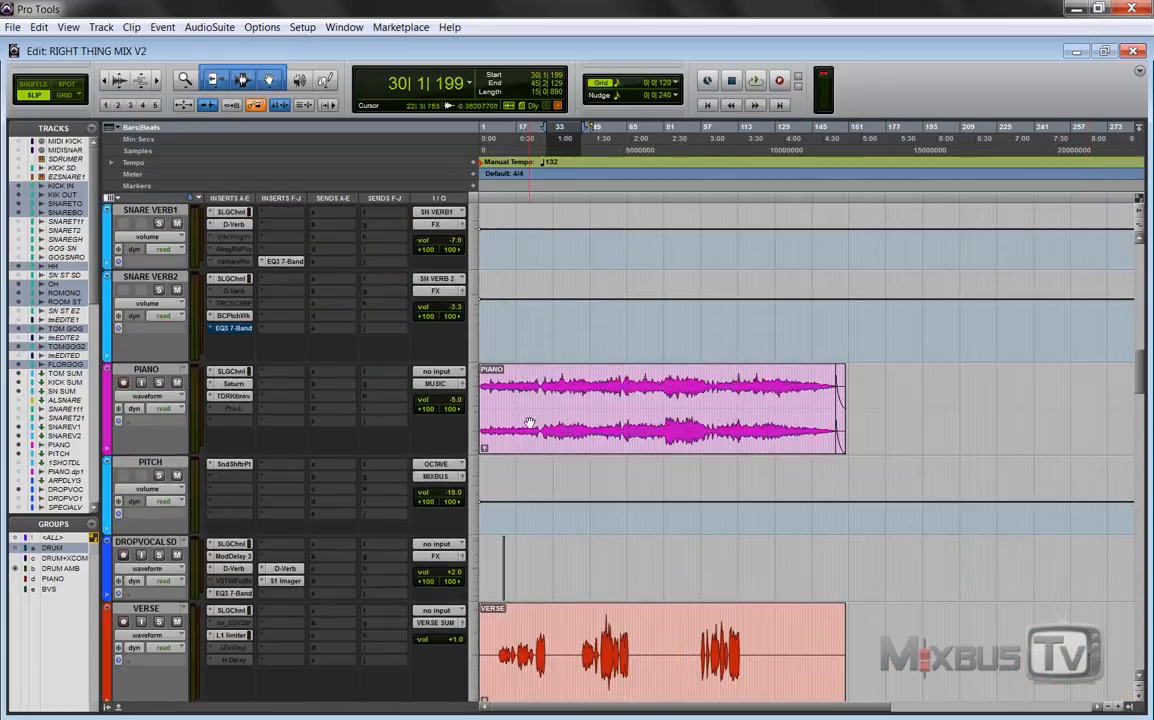
{"action": "left_click_drag", "start_coordinate": [541, 390], "coordinate": [784, 392]}
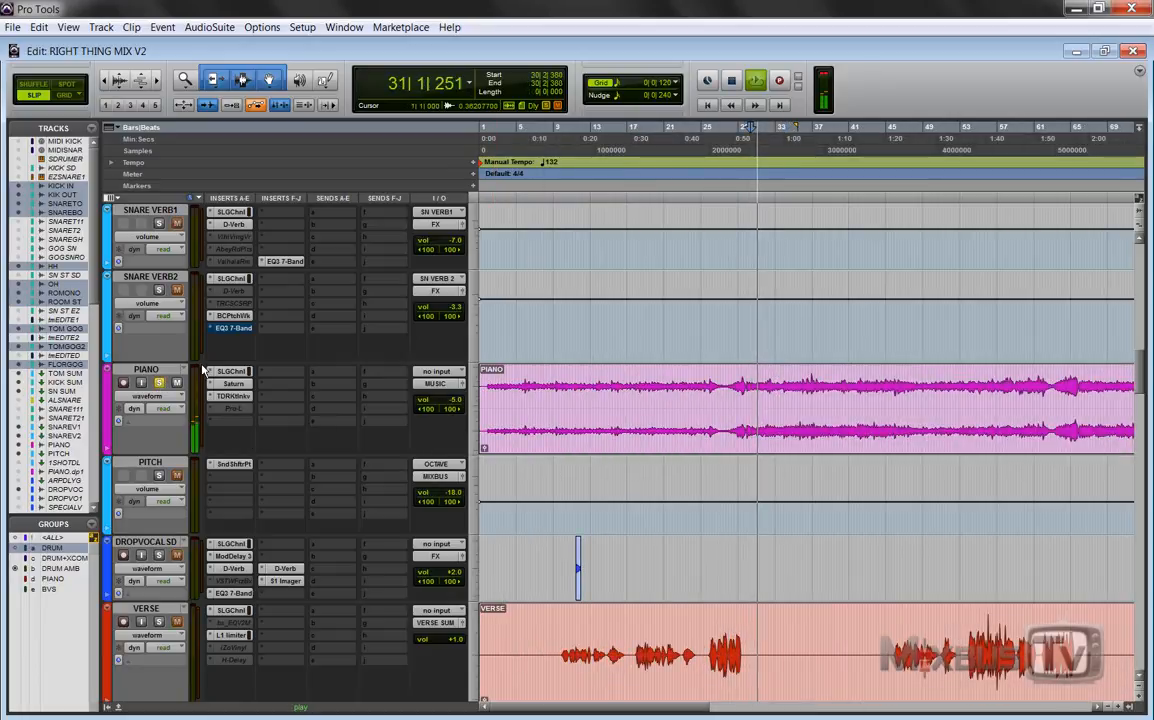
{"action": "left_click", "coordinate": [232, 371]}
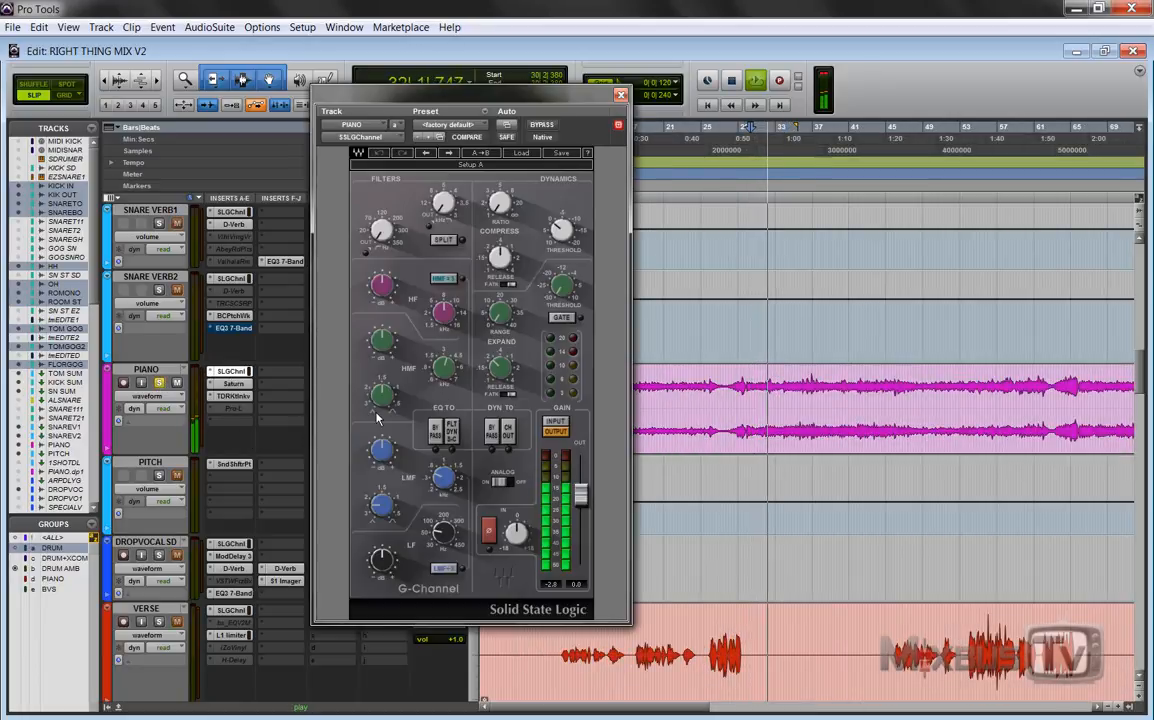
{"action": "key", "text": "space"}
- Open FabFilter Saturn on the PIANO track, audition the piano through it and inspect the settings of its frequency bands
{"action": "left_click", "coordinate": [235, 384]}
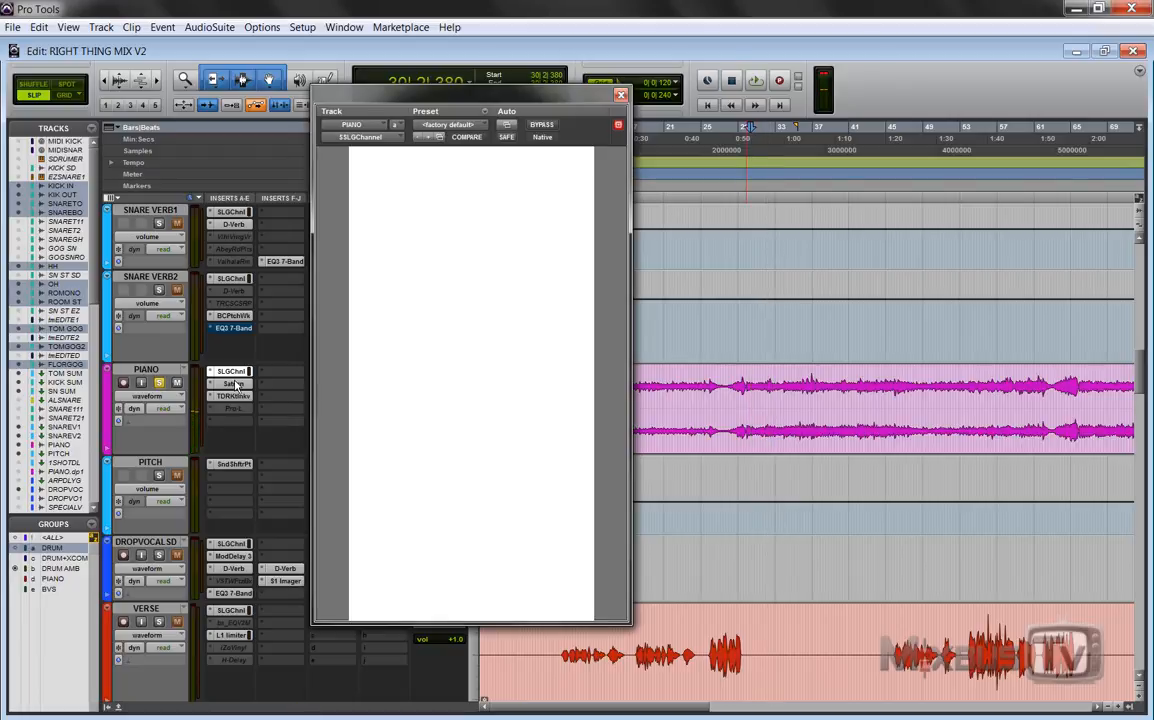
{"action": "mouse_move", "coordinate": [660, 100]}
{"action": "left_mouse_down"}
{"action": "mouse_move", "coordinate": [588, 68]}
{"action": "mouse_move", "coordinate": [627, 94]}
{"action": "mouse_move", "coordinate": [649, 92]}
{"action": "left_mouse_up"}
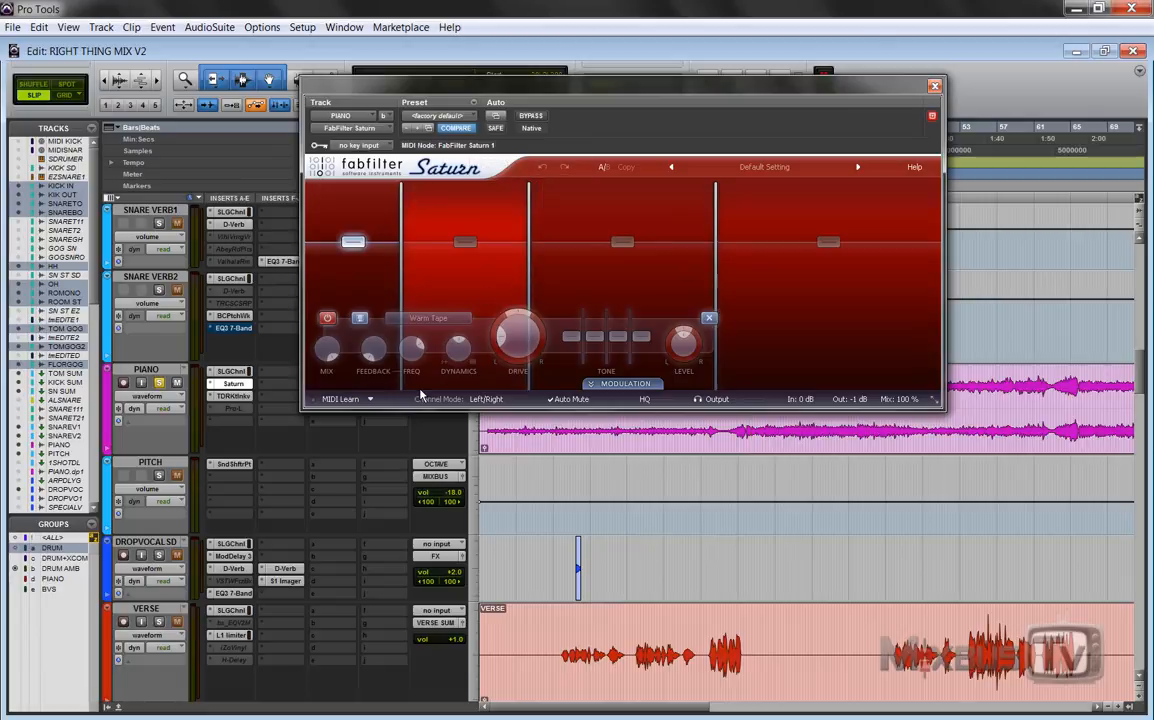
{"action": "key", "text": "space"}
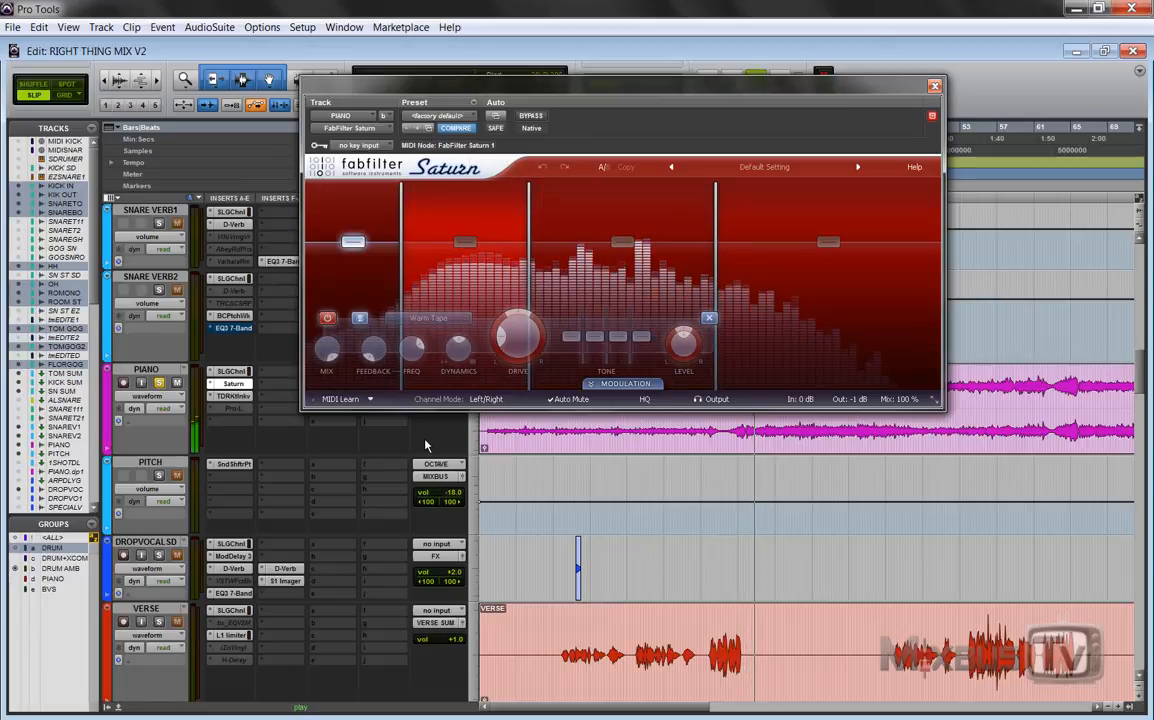
{"action": "key", "text": "space"}
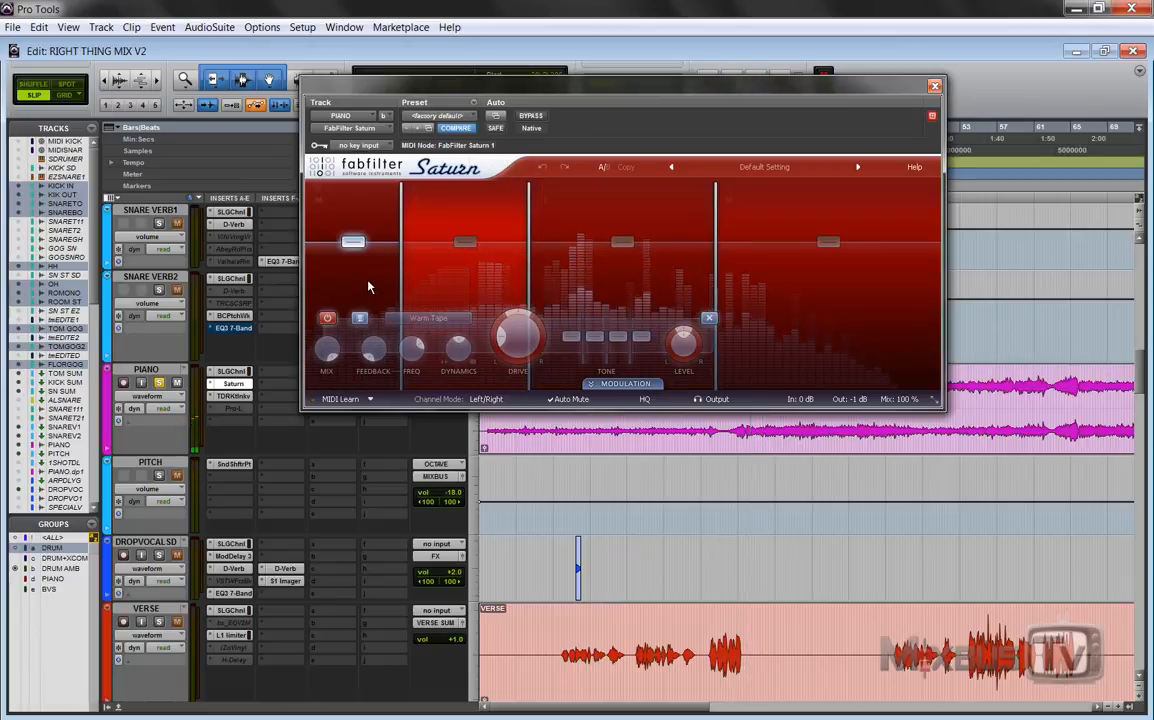
{"action": "left_click", "coordinate": [415, 289]}
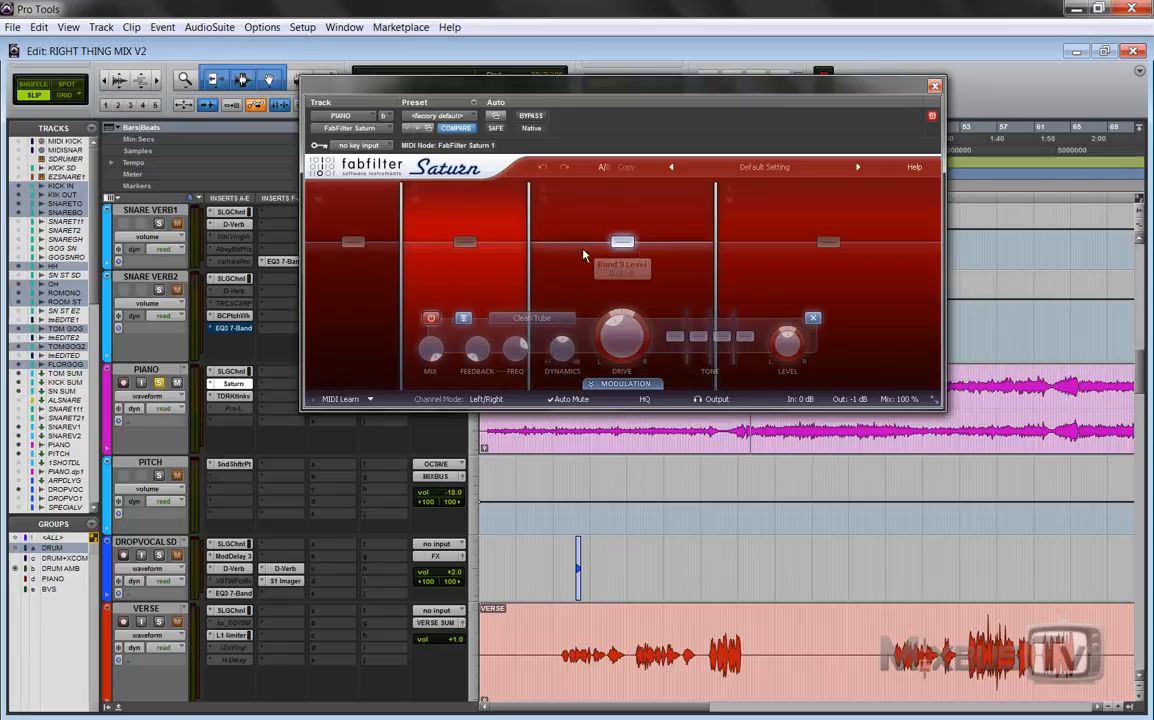
{"action": "left_click", "coordinate": [770, 273]}
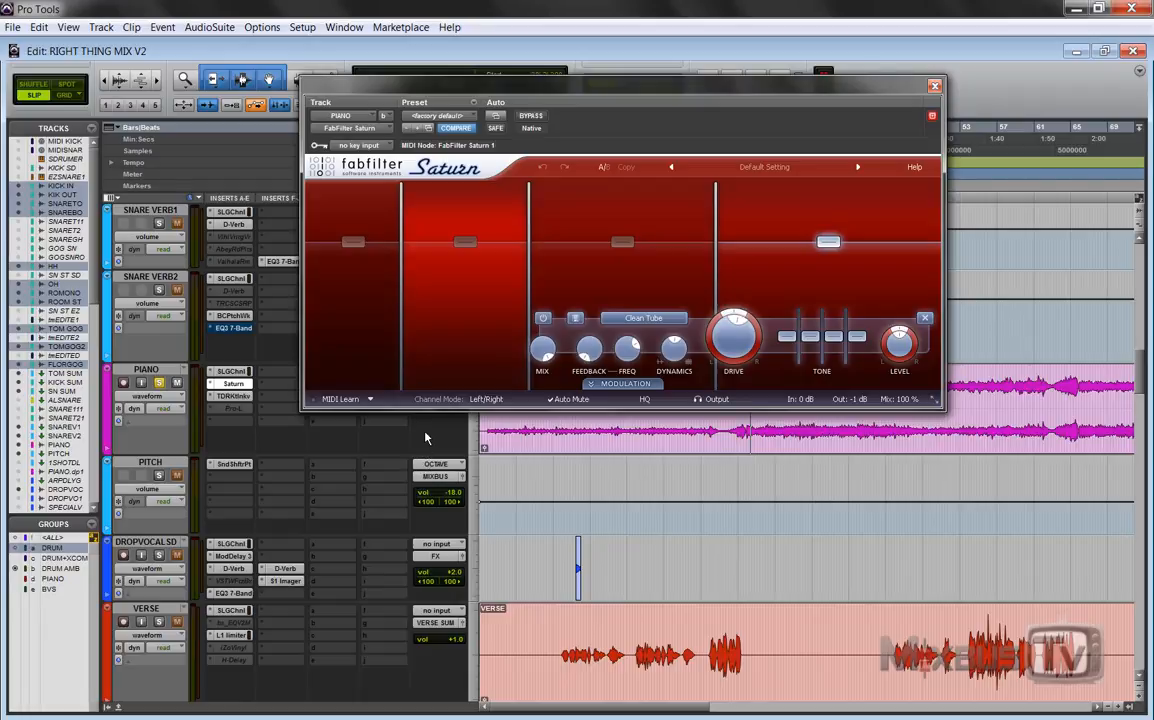
- Compare the piano with Saturn bypassed and active, and show the settings of the Clean Tape band
{"action": "left_click", "coordinate": [530, 116]}
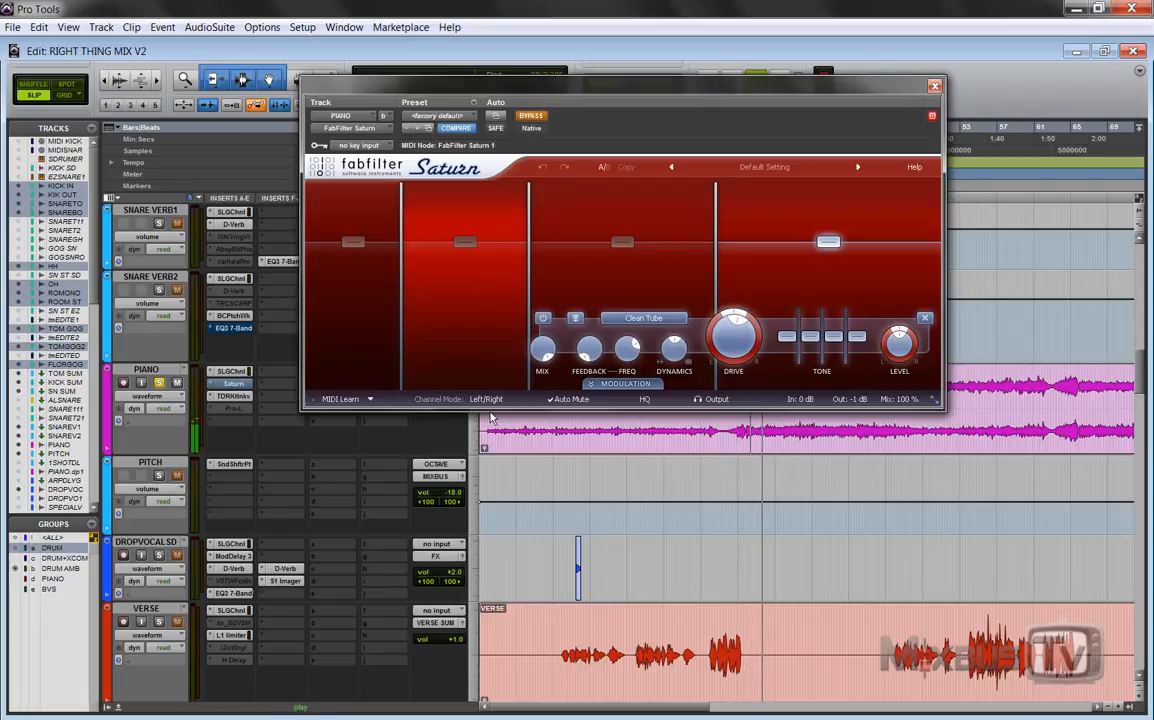
{"action": "left_click", "coordinate": [532, 118]}
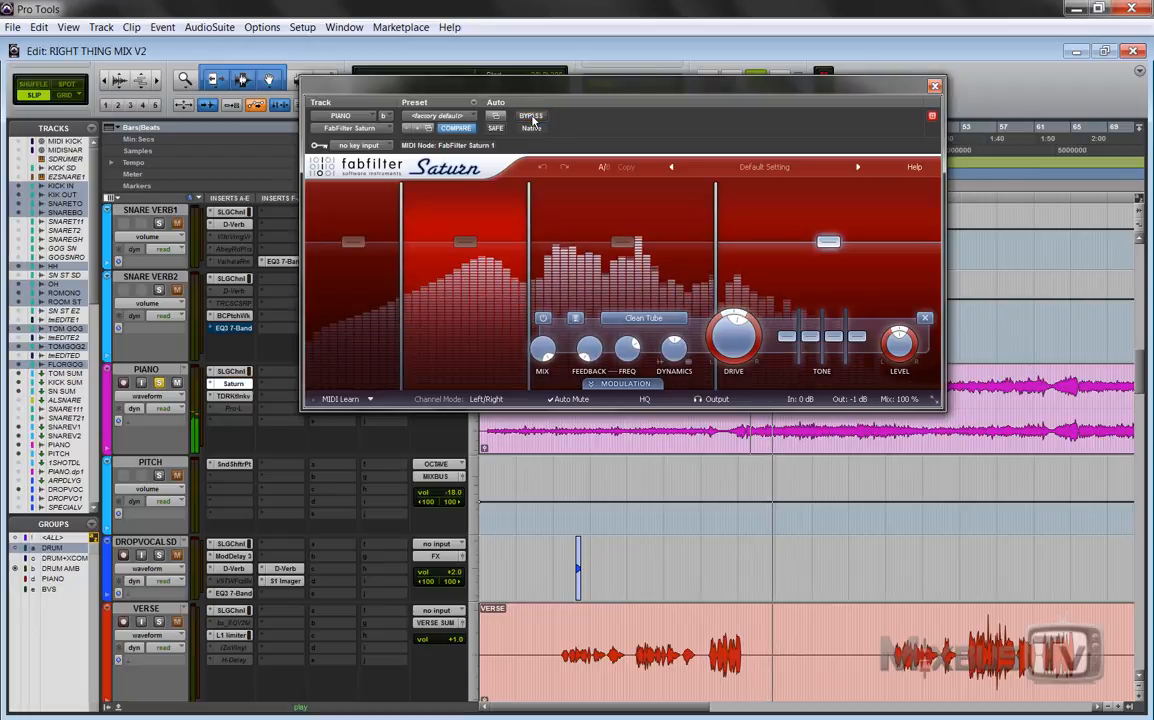
{"action": "left_click", "coordinate": [422, 385]}
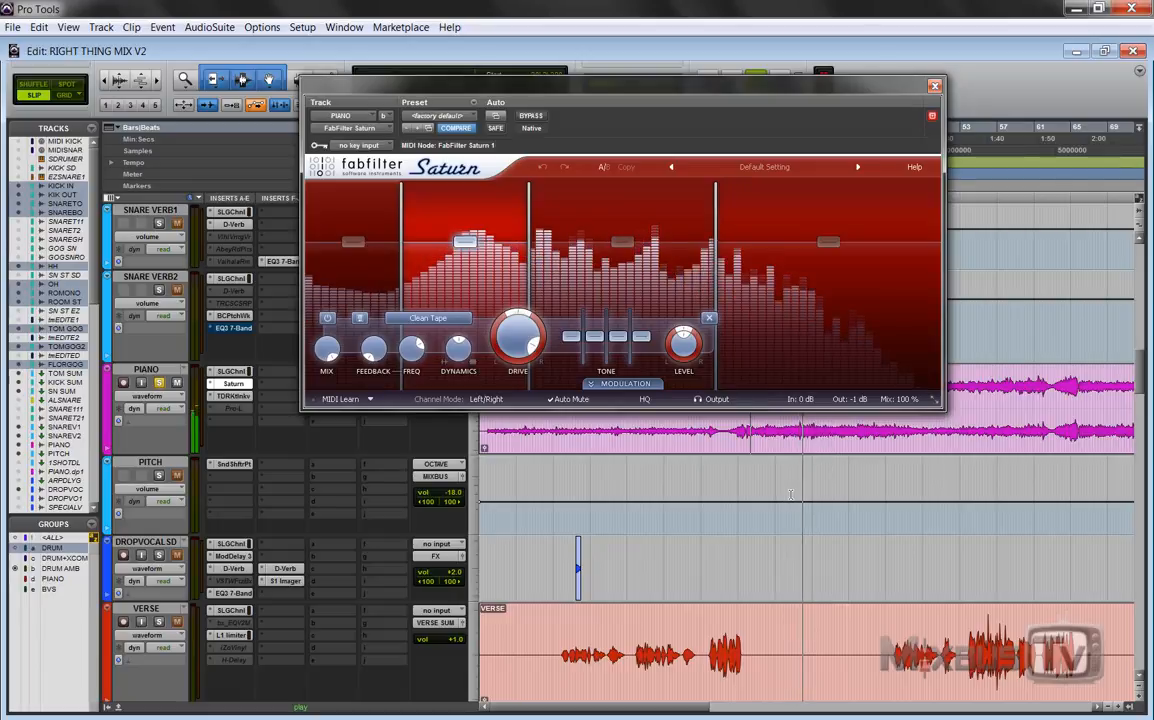
- Select a passage around bars 34 to 37 and play it with Saturn bypassed, switching the plug-in back on during playback
{"action": "left_click_drag", "start_coordinate": [791, 492], "coordinate": [818, 495]}
{"action": "key", "text": "space"}
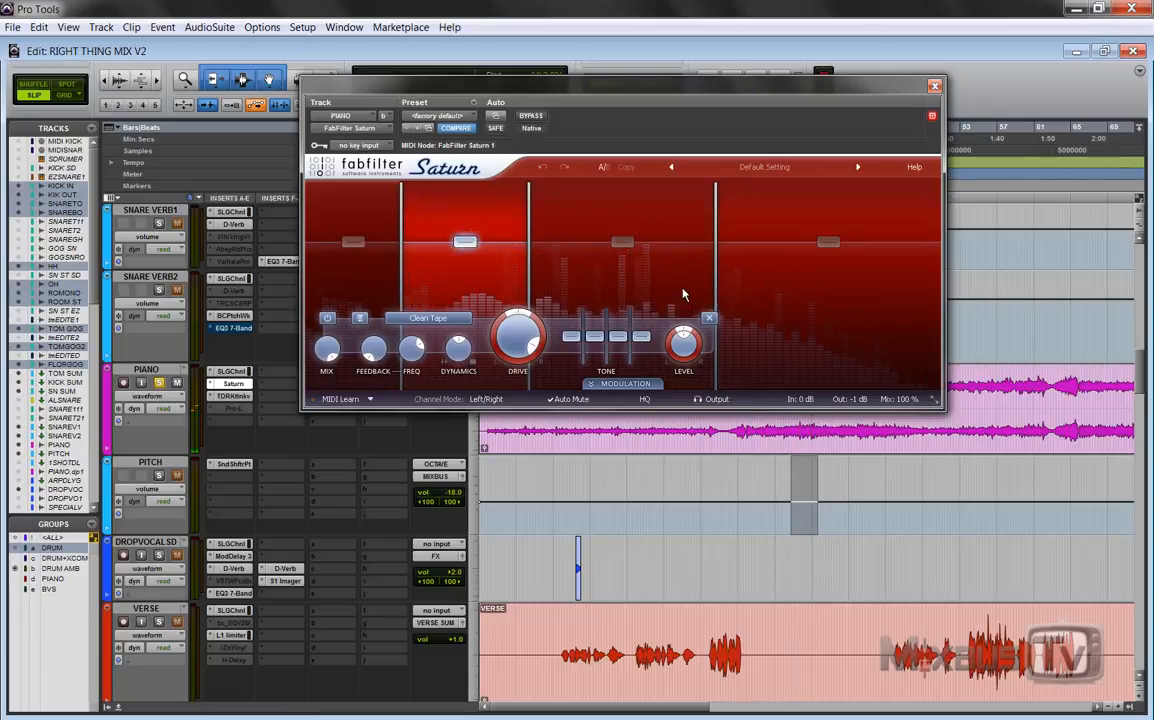
{"action": "left_click", "coordinate": [530, 117]}
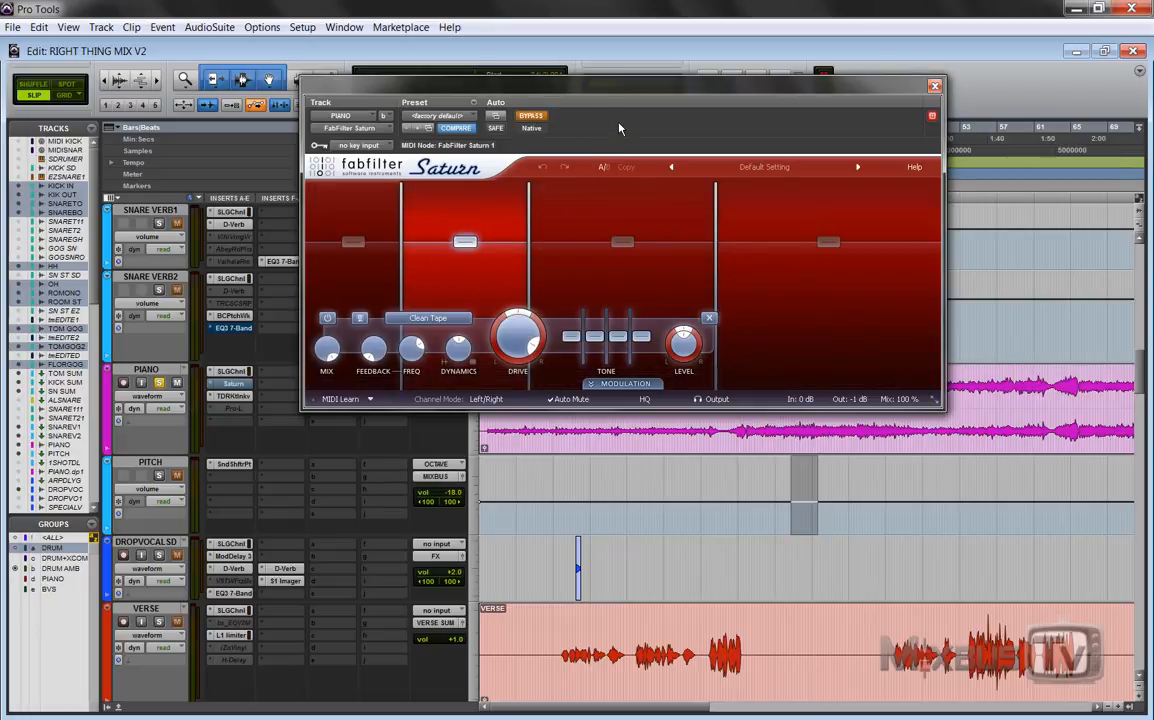
{"action": "key", "text": "space"}
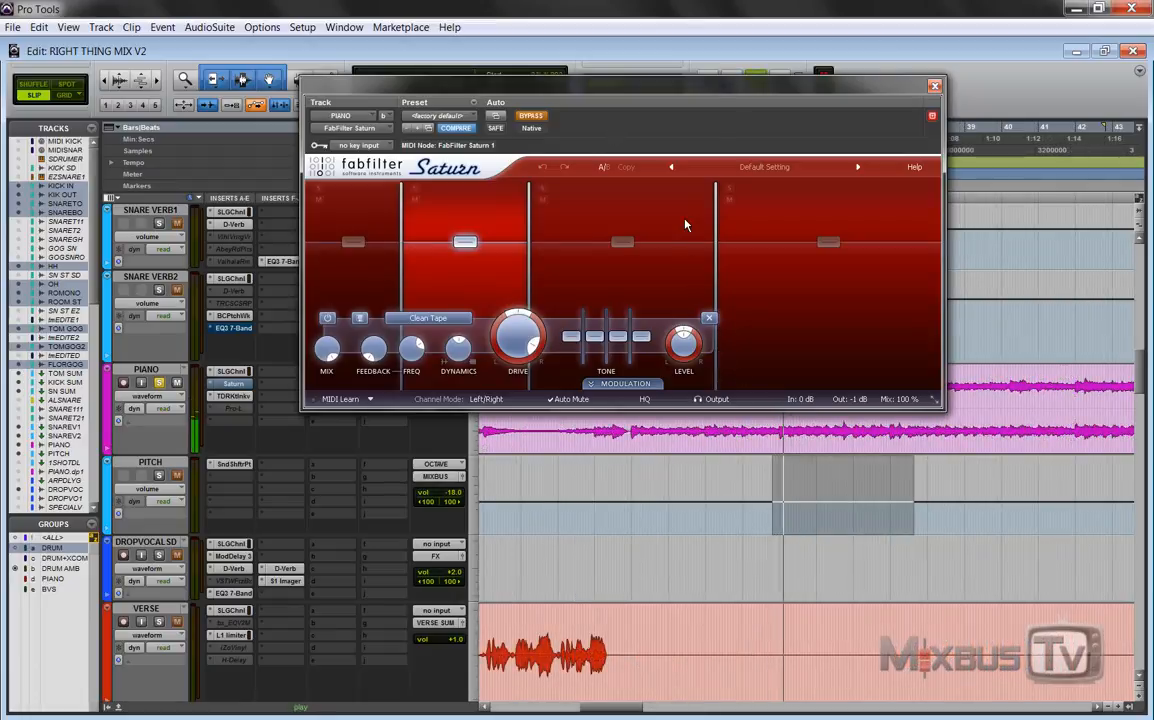
{"action": "left_click", "coordinate": [532, 115]}
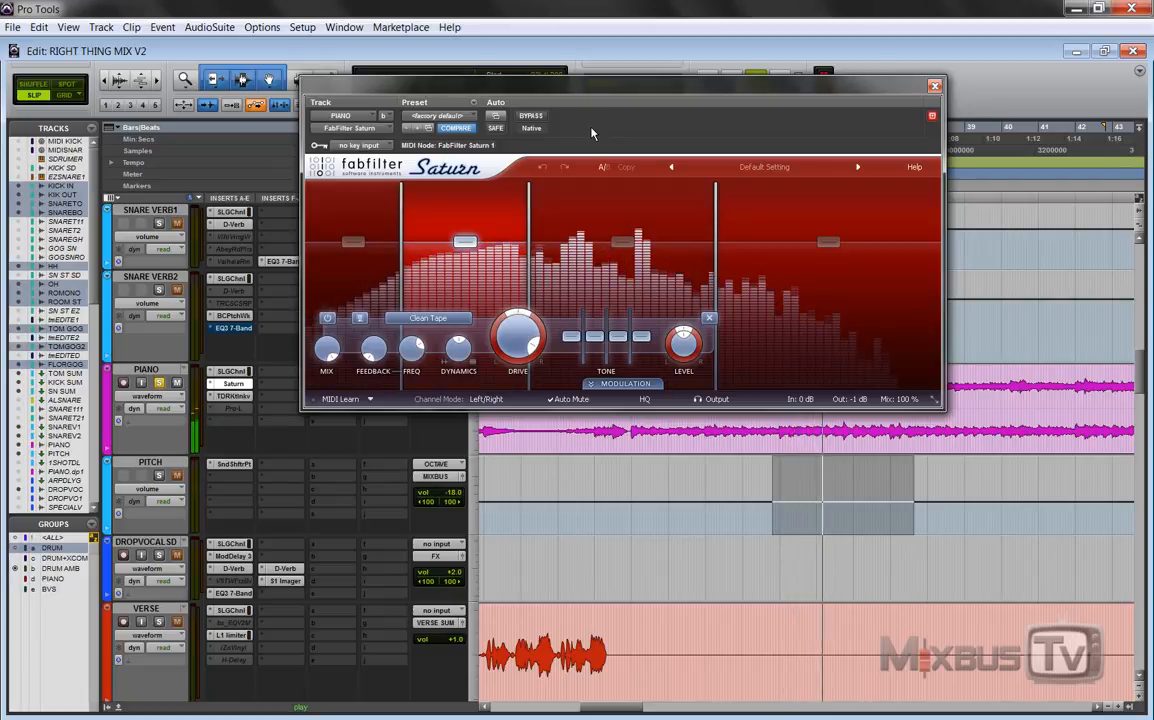
- Play a shorter passage around bars 33 to 35, toggling Saturn's bypass for comparison and leaving the plug-in active
{"action": "left_click_drag", "start_coordinate": [754, 507], "coordinate": [821, 507]}
{"action": "key", "text": "space"}
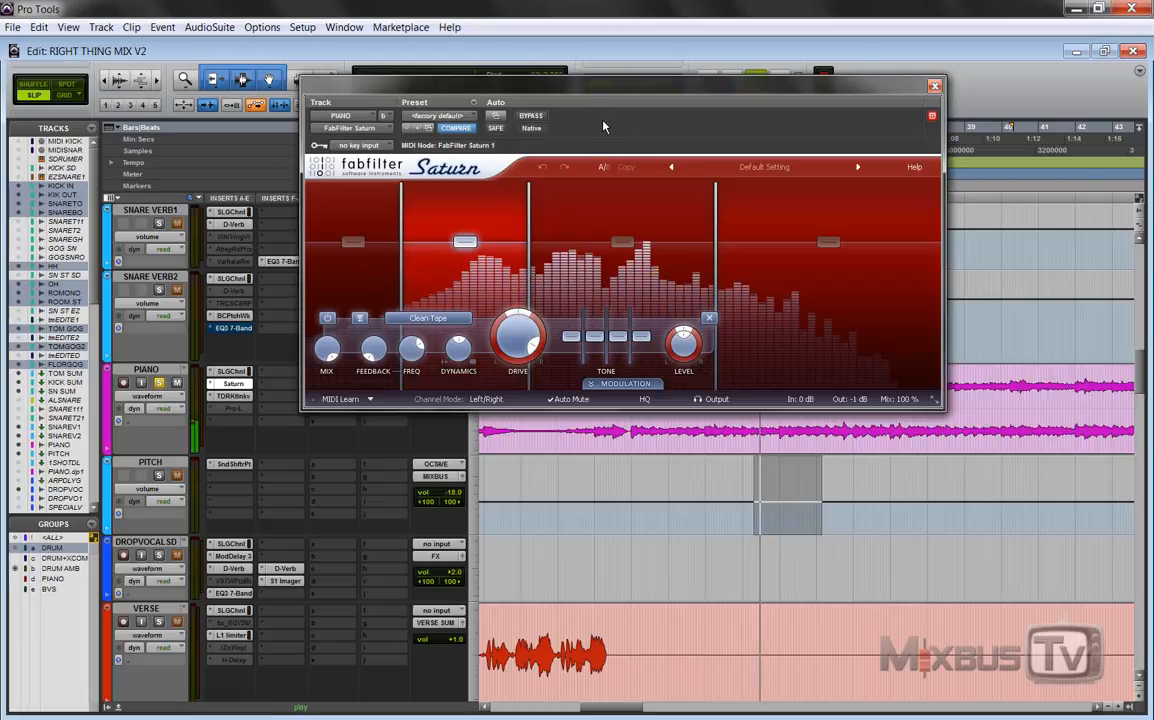
{"action": "left_click", "coordinate": [536, 118]}
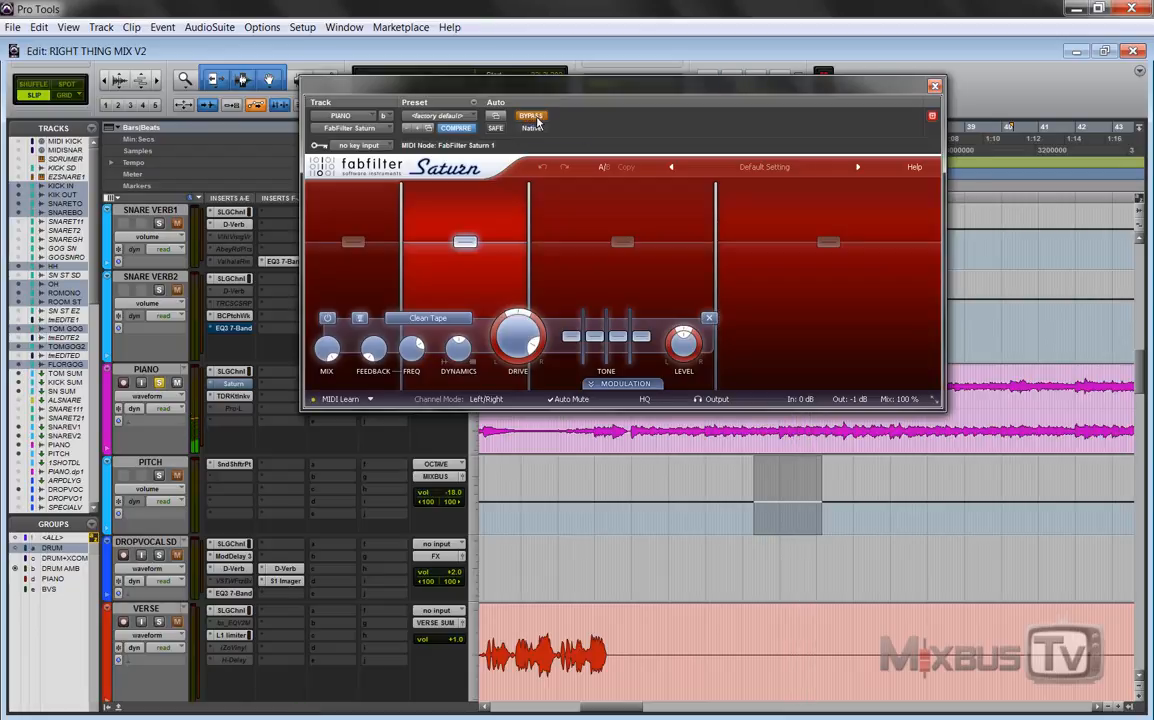
{"action": "left_click", "coordinate": [531, 116]}
- Open the TDR Kotelnikov compressor on the PIANO track, audition its gain reduction during playback, and close the plug-in
{"action": "left_click", "coordinate": [234, 397]}
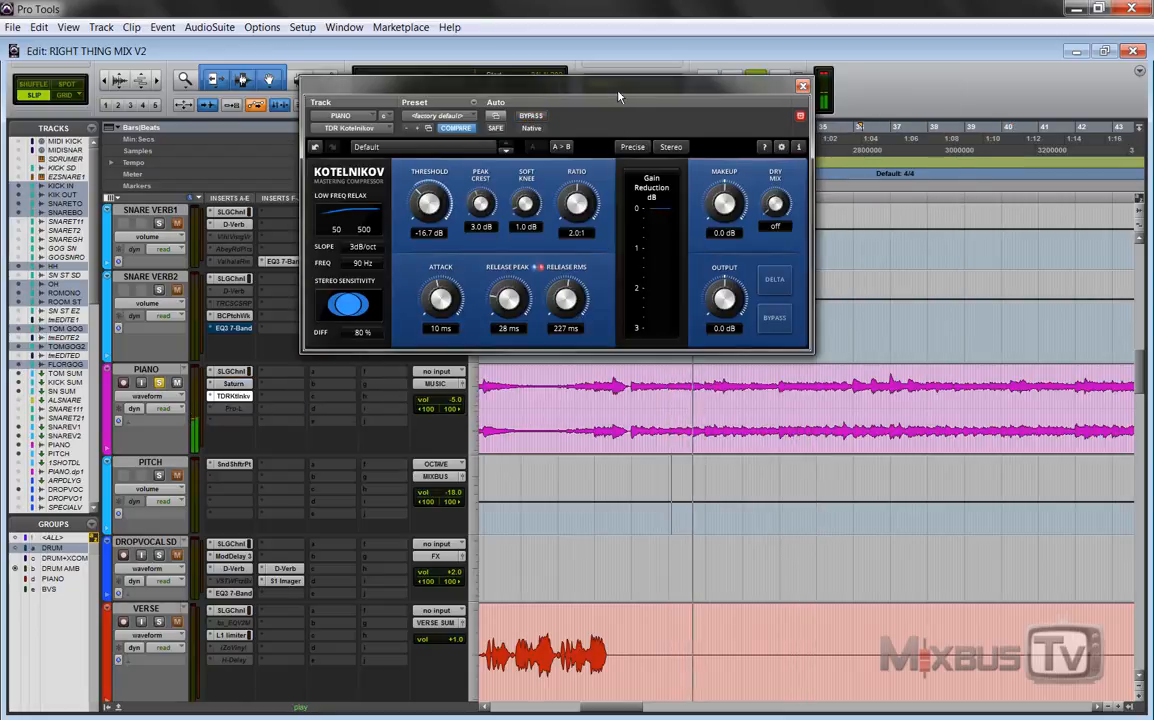
{"action": "left_click_drag", "start_coordinate": [618, 97], "coordinate": [618, 127]}
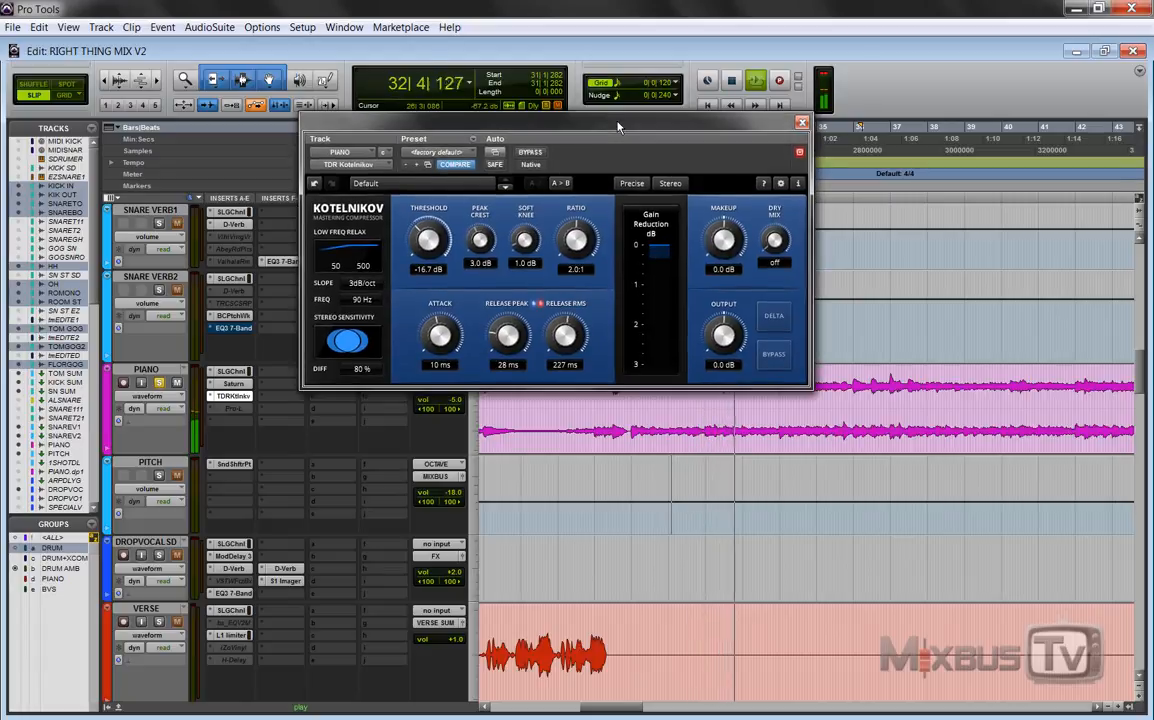
{"action": "key", "text": "space"}
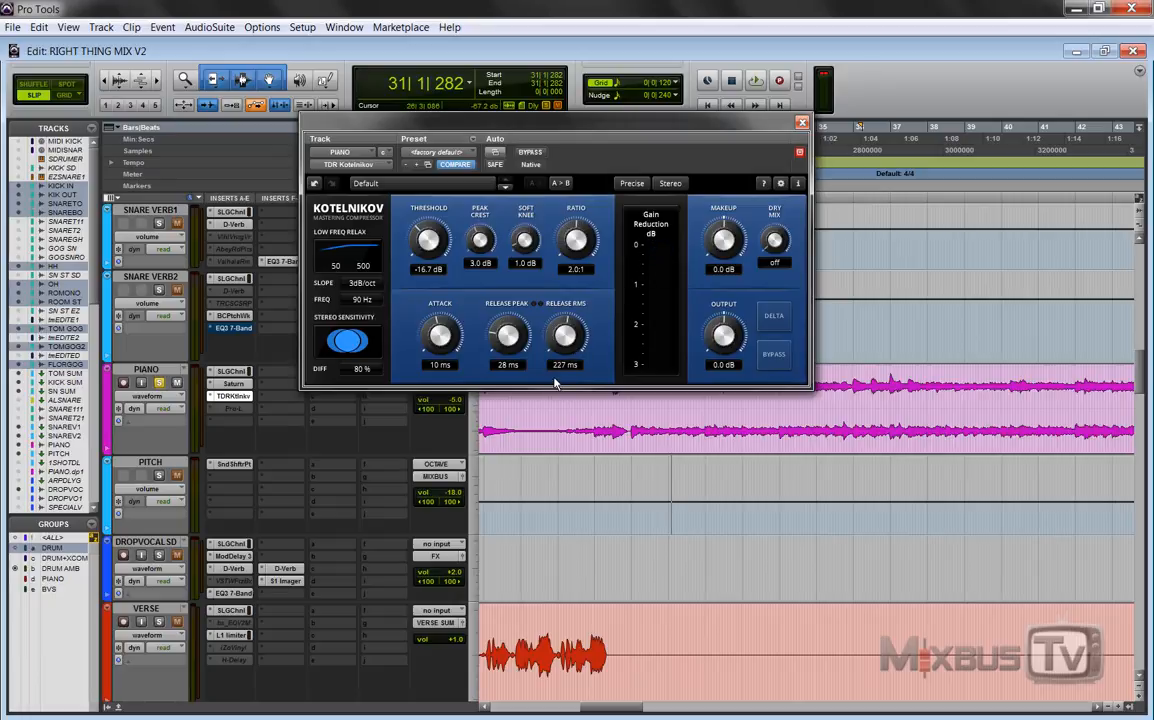
{"action": "key", "text": "space"}
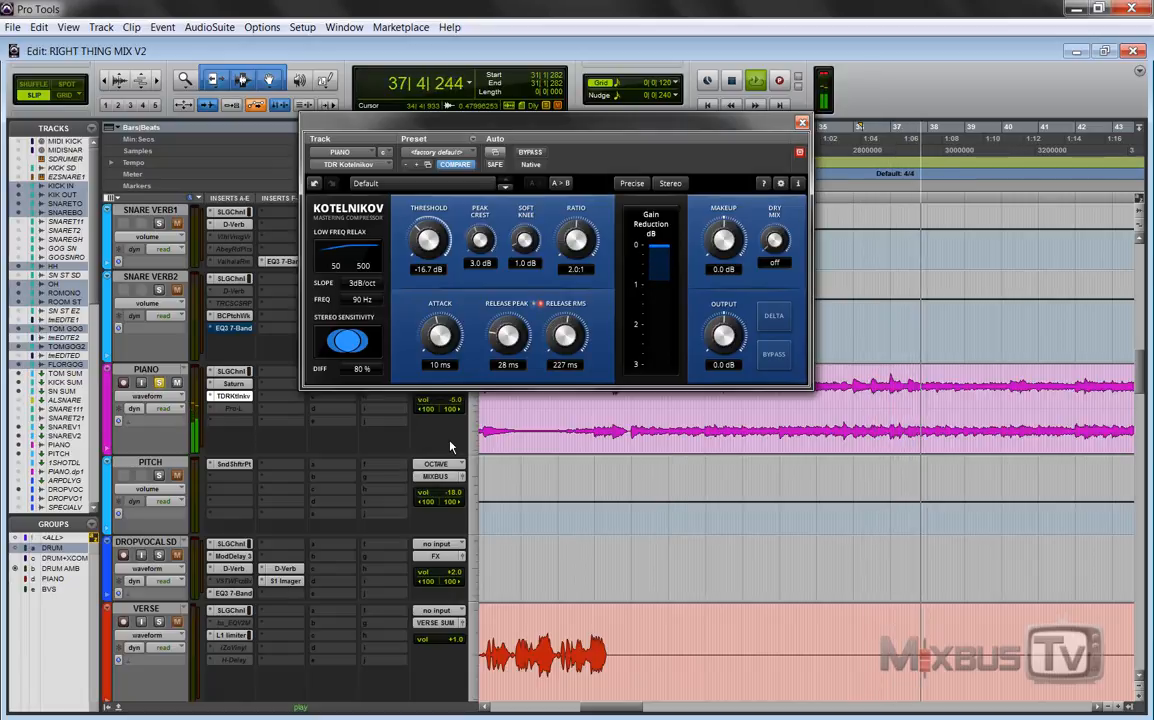
{"action": "key", "text": "space"}
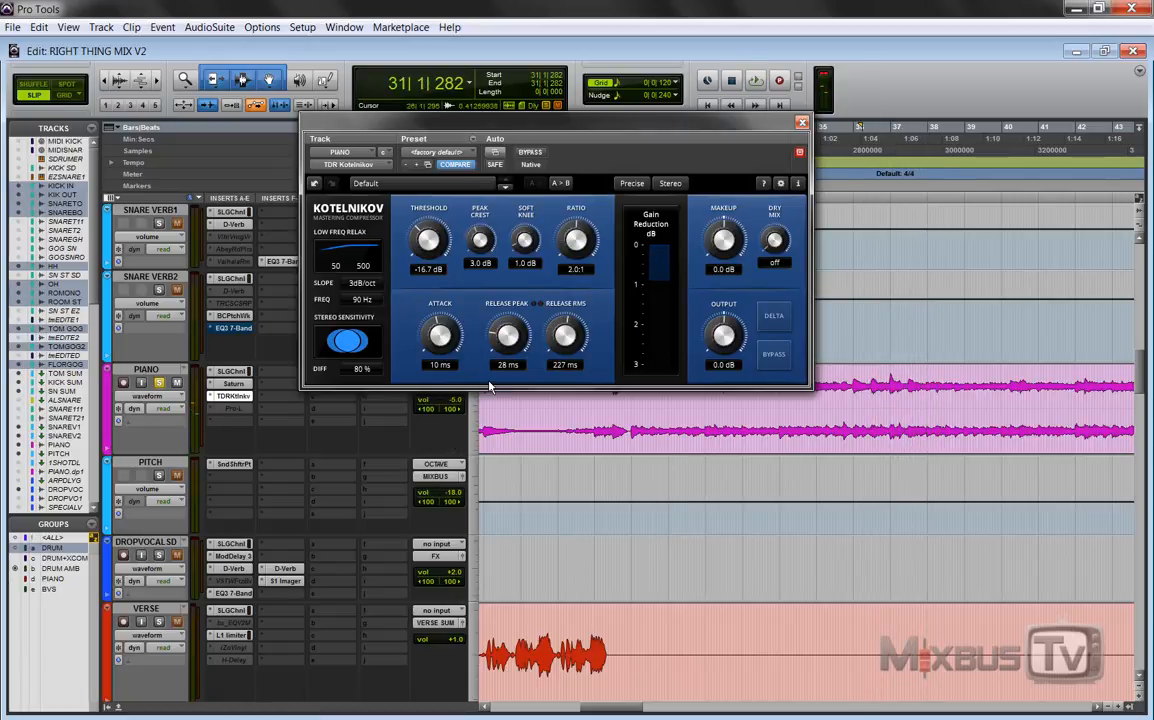
{"action": "key", "text": "ctrl+w"}
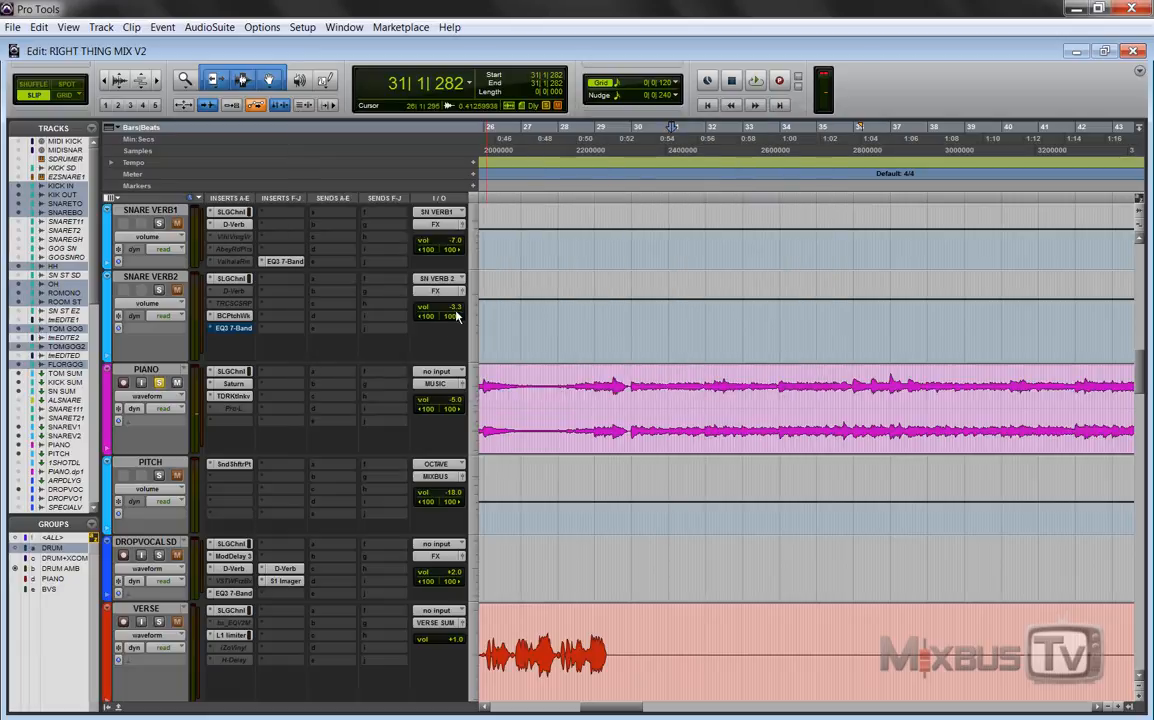
{"action": "left_click", "coordinate": [236, 396]}
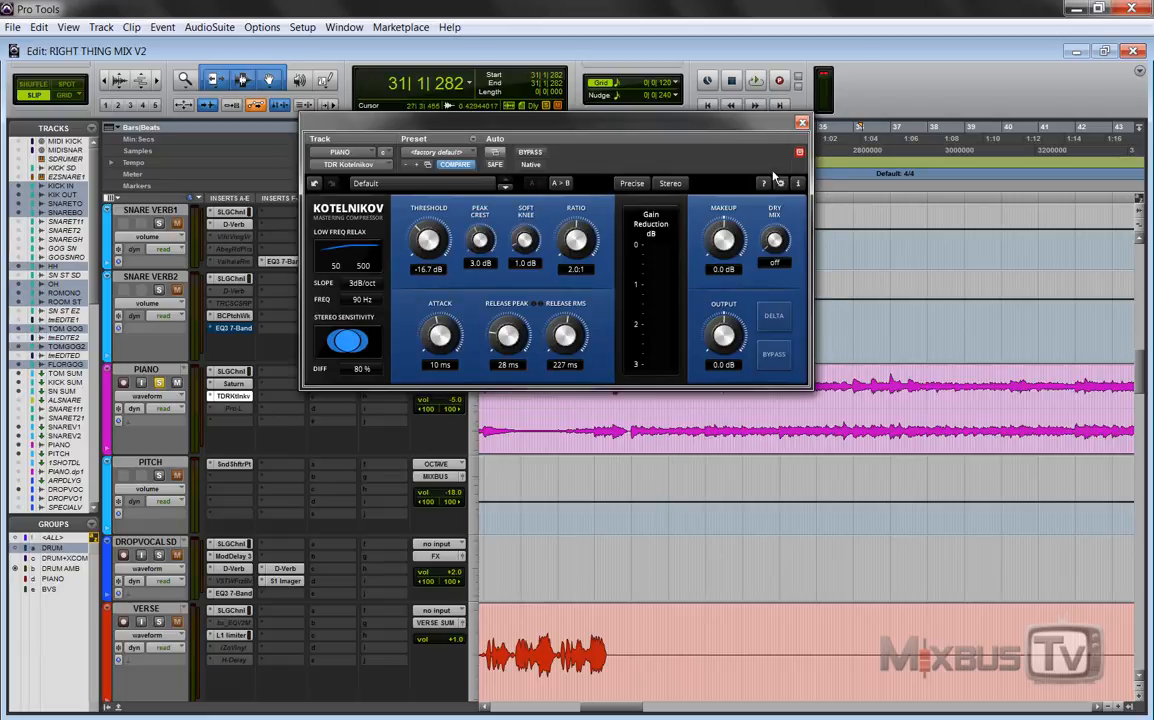
{"action": "key", "text": "ctrl+w"}
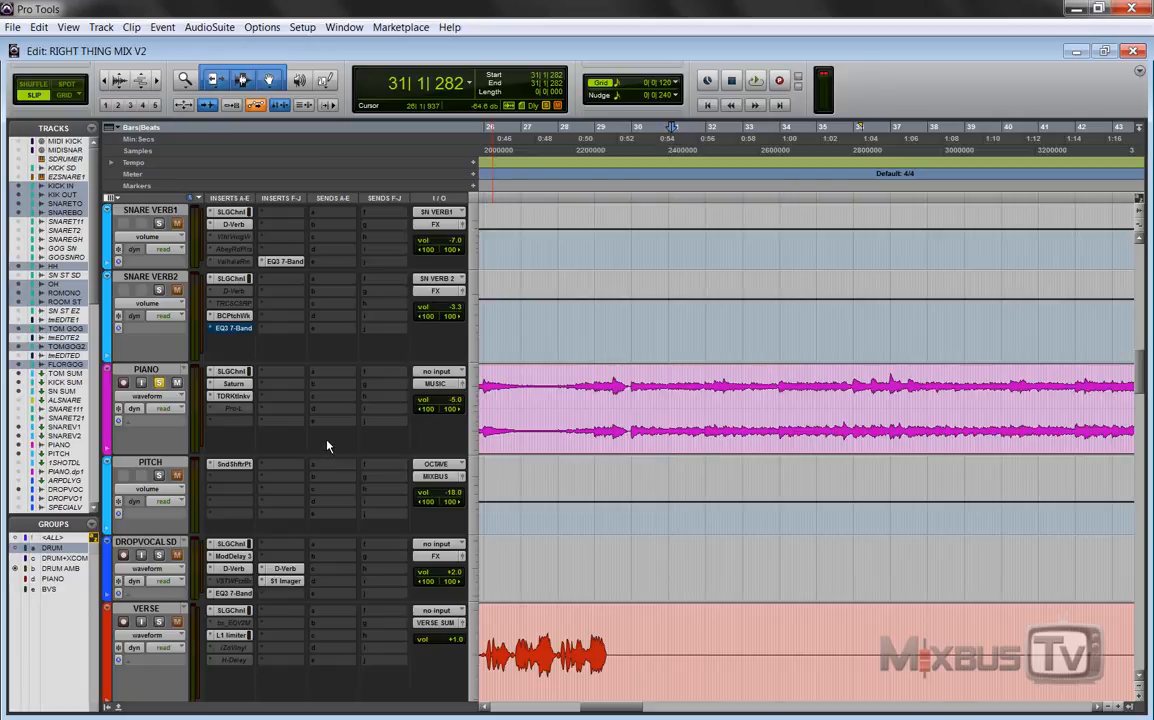
- Mute the PITCH track
{"action": "scroll", "coordinate": [332, 443], "scroll_direction": "left", "scroll_amount": 2}
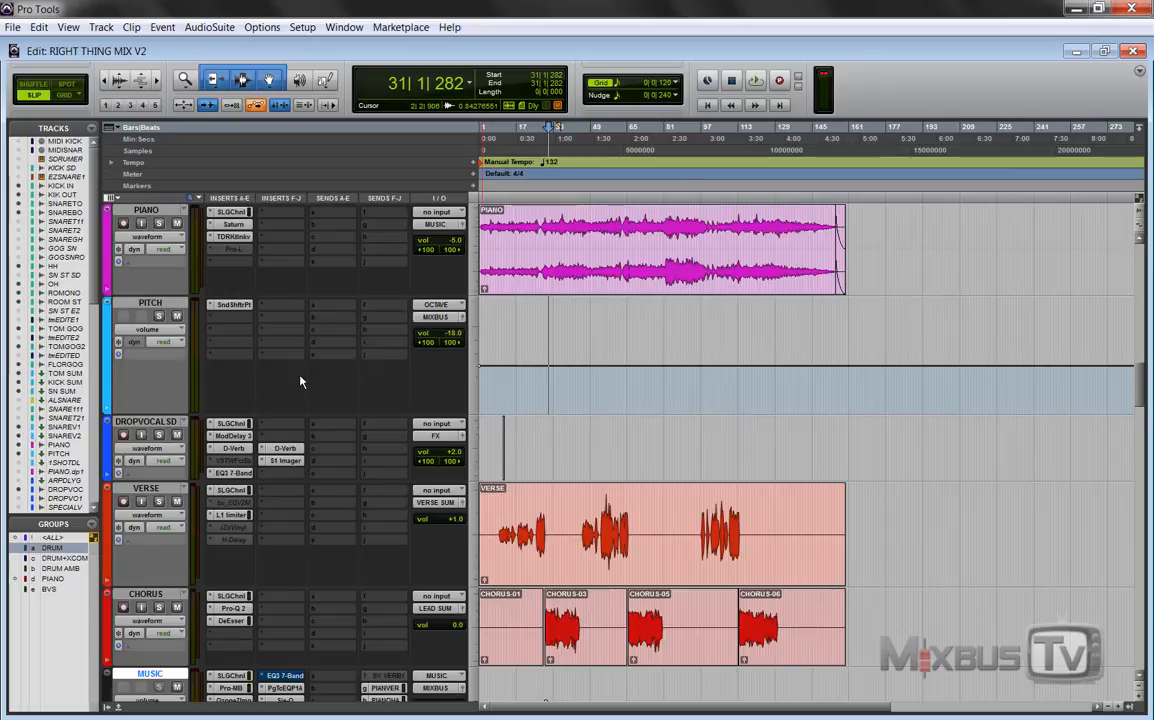
{"action": "scroll", "coordinate": [300, 381], "scroll_direction": "down", "scroll_amount": 3}
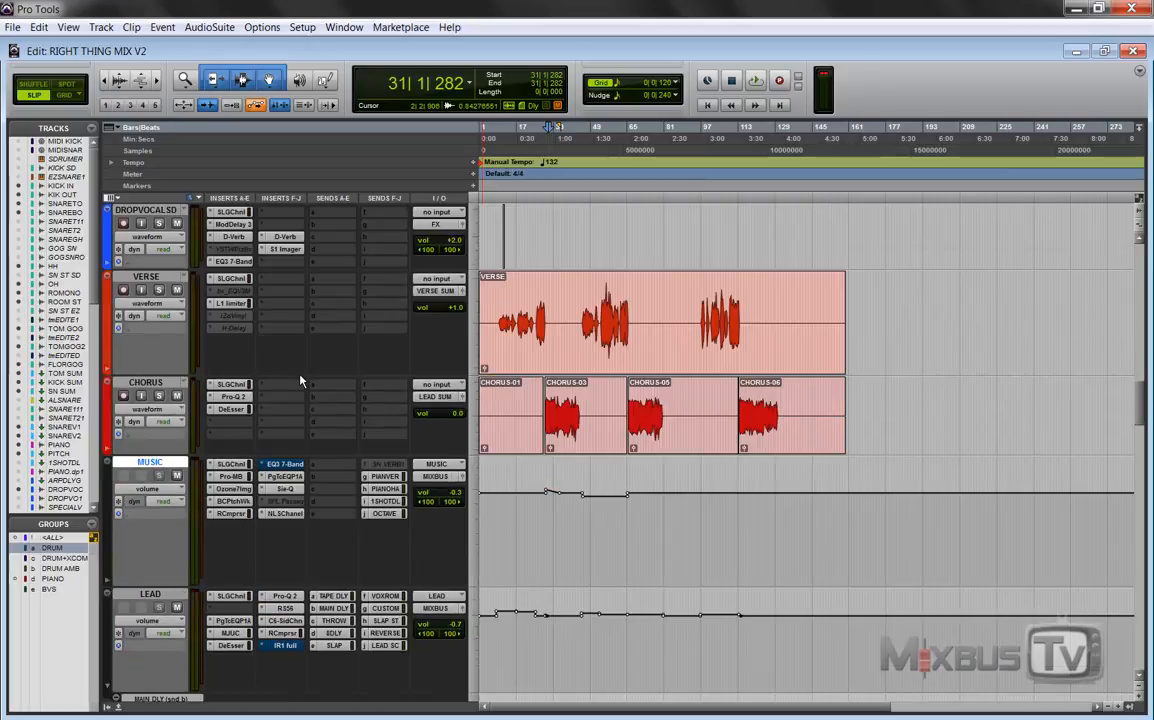
{"action": "scroll", "coordinate": [289, 450], "scroll_direction": "up", "scroll_amount": 3}
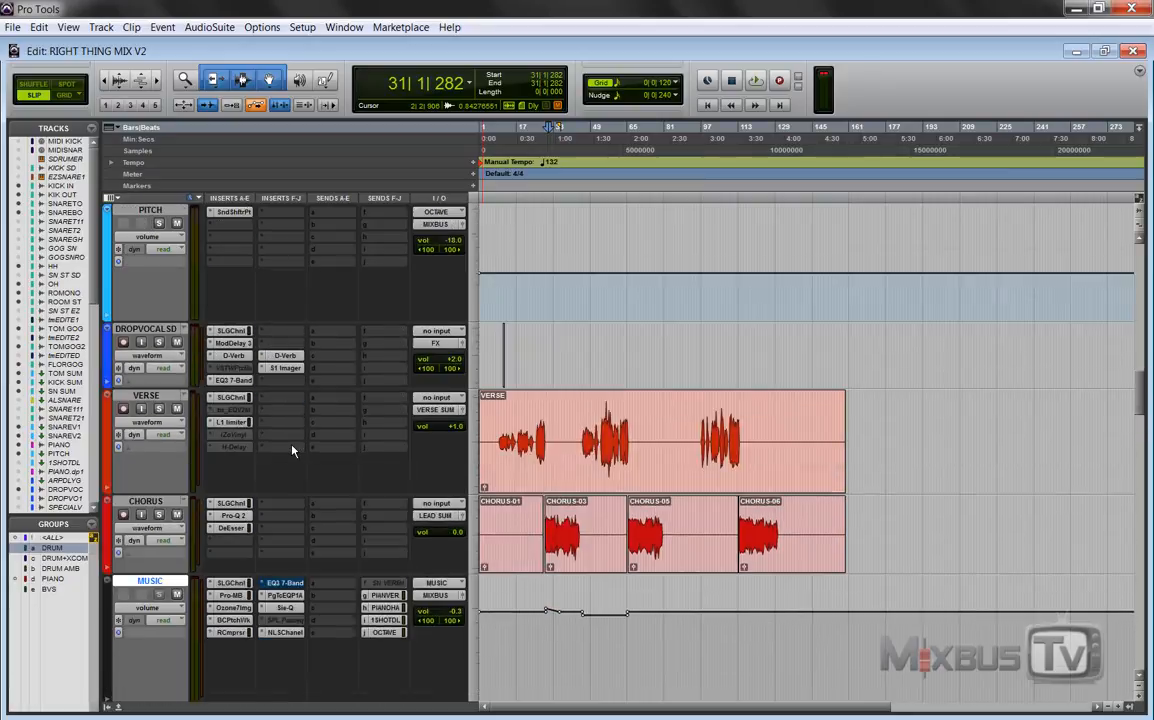
{"action": "left_click", "coordinate": [177, 317]}
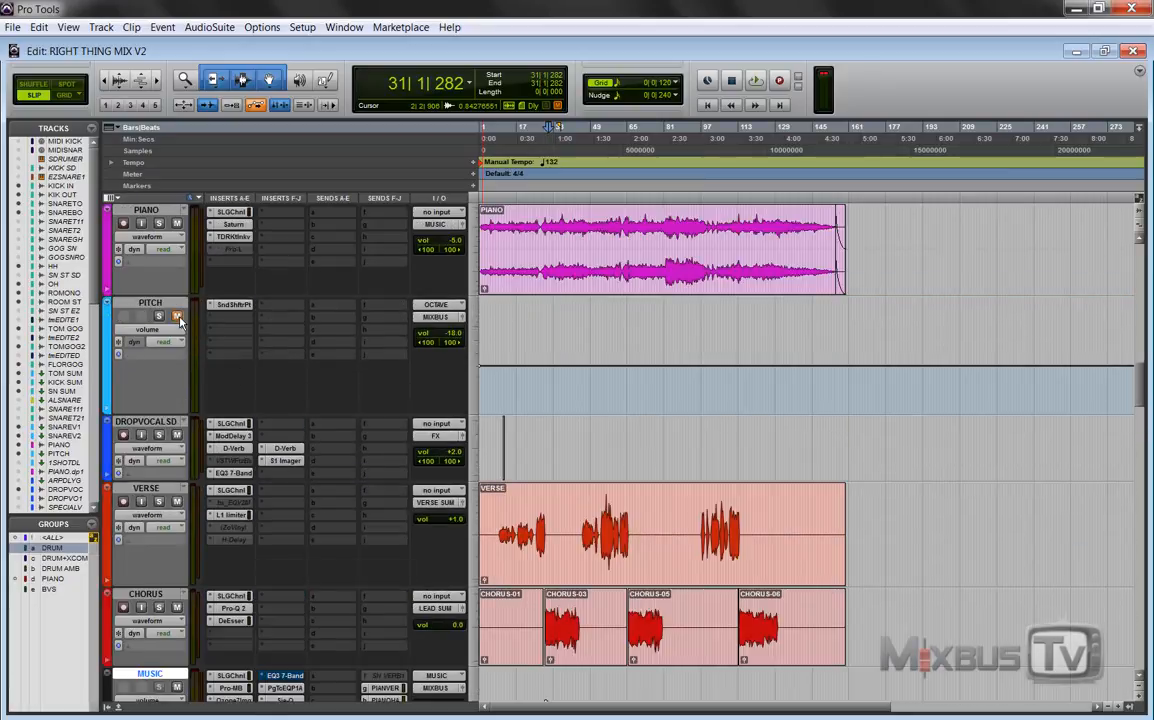
- Review the SSL G-Channel on the MUSIC track, and open FabFilter Pro-MB on the same track and play the music through it
{"action": "scroll", "coordinate": [250, 415], "scroll_direction": "down", "scroll_amount": 5}
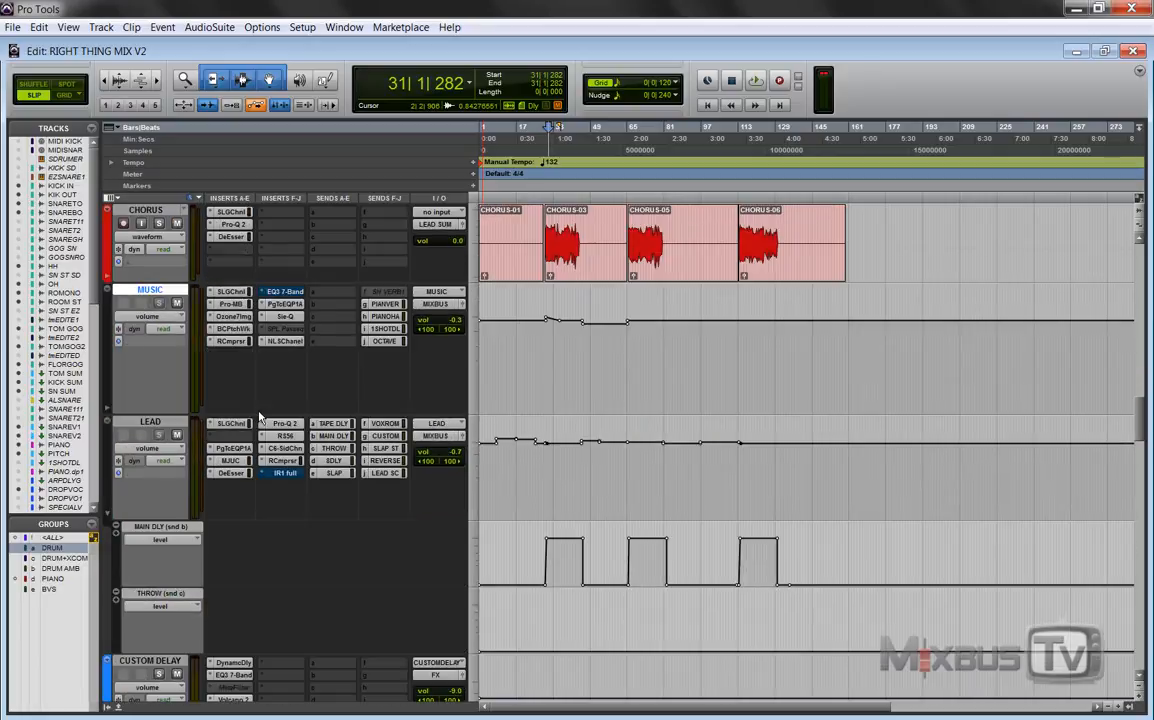
{"action": "left_click", "coordinate": [231, 294]}
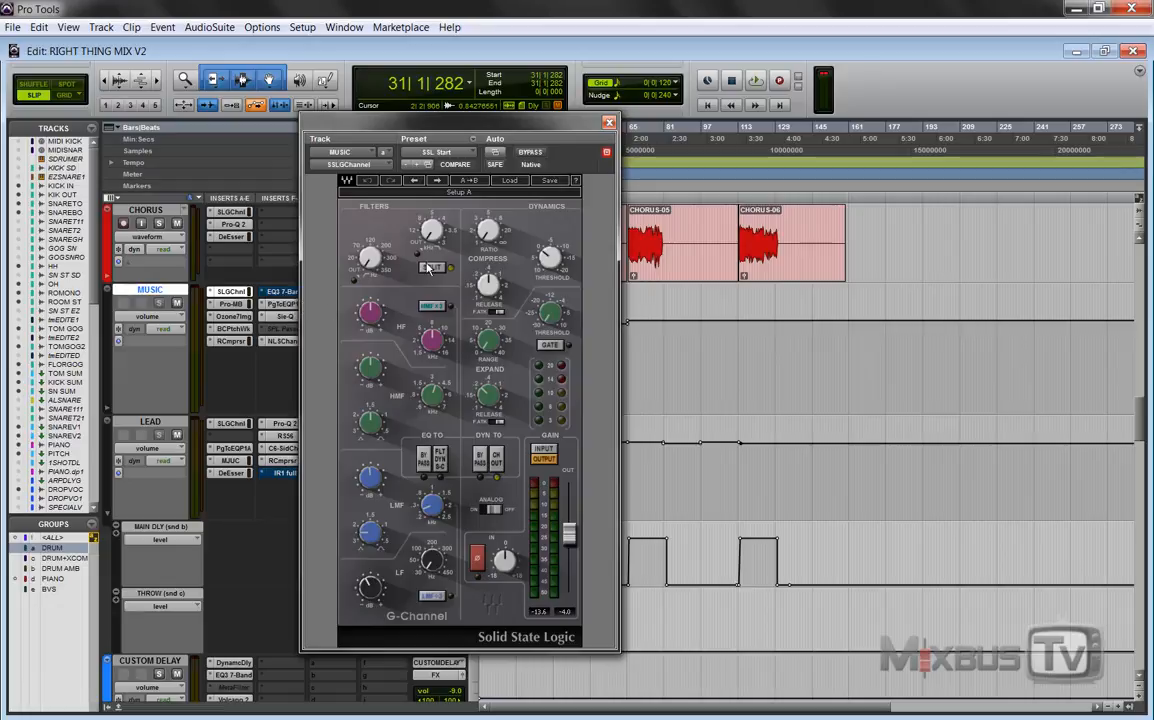
{"action": "left_click_drag", "start_coordinate": [522, 130], "coordinate": [590, 144]}
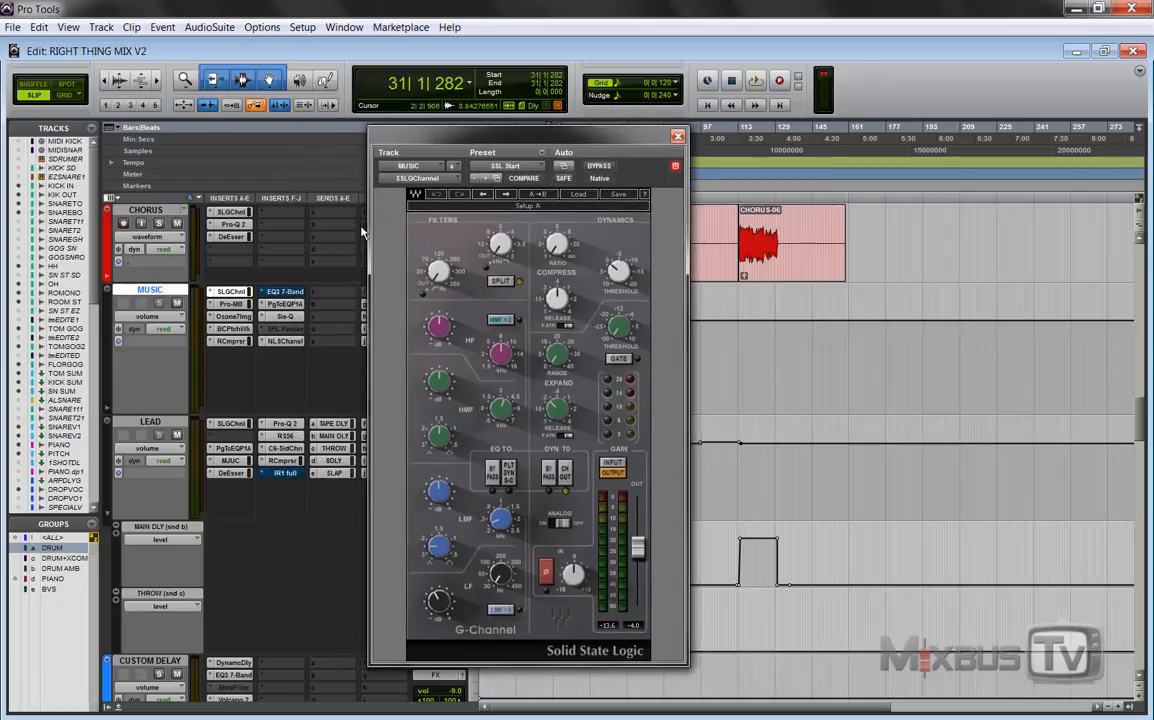
{"action": "left_click", "coordinate": [233, 304]}
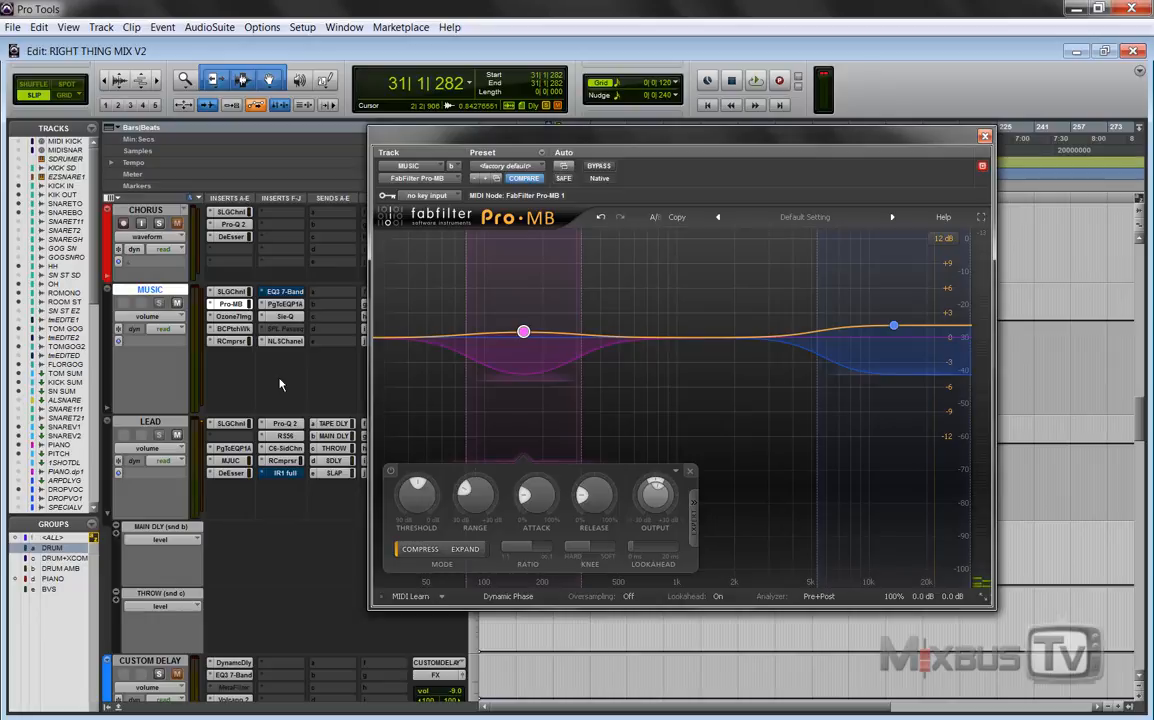
{"action": "key", "text": "space"}
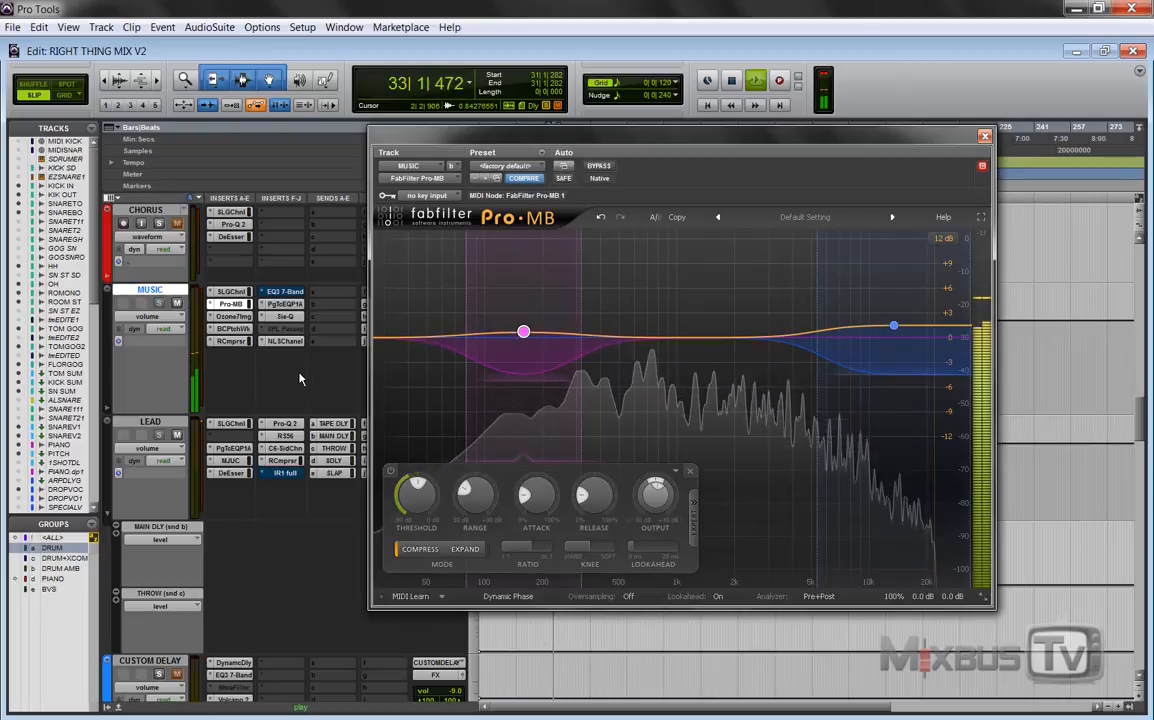
- Stop the Pro-MB audition, open the Ozone 7 Imager on the MUSIC track, and compare it bypassed and active during playback
{"action": "key", "text": "space"}
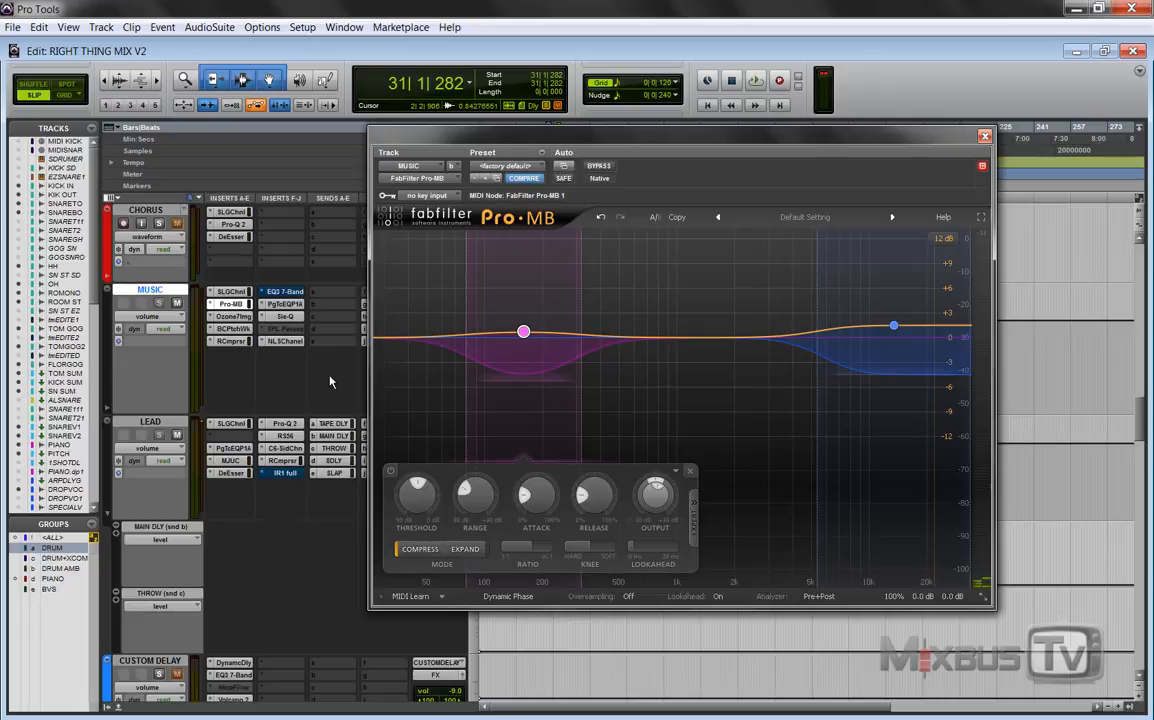
{"action": "mouse_move", "coordinate": [531, 337]}
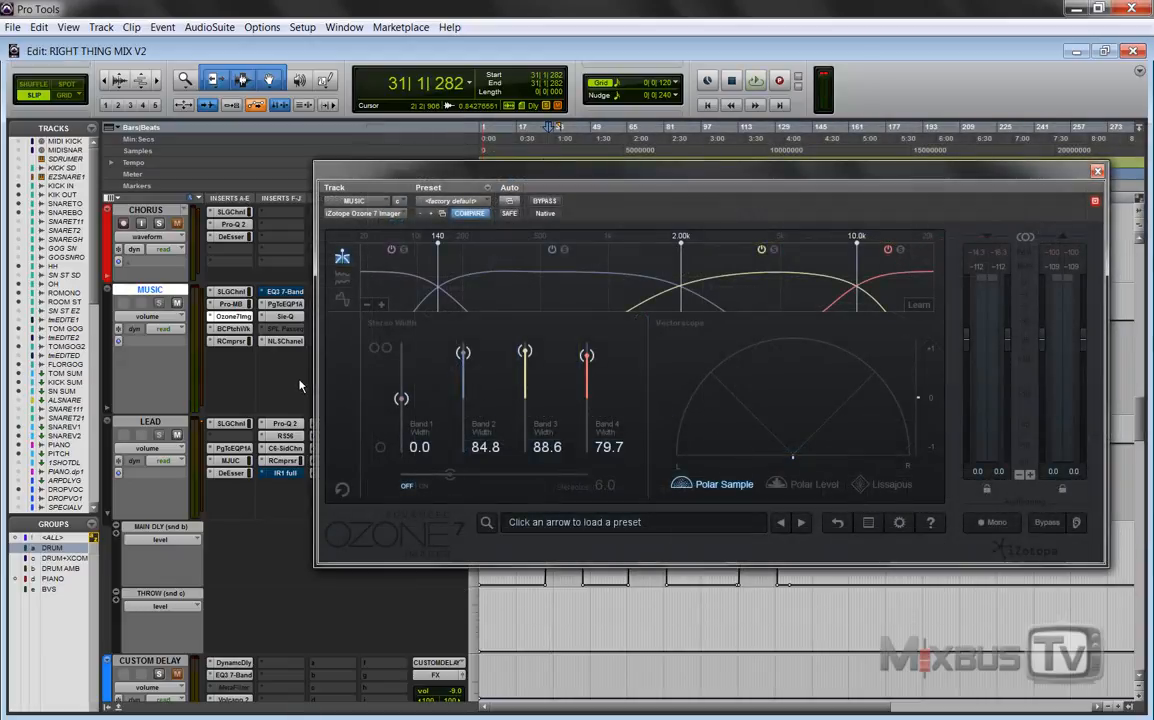
{"action": "key", "text": "space"}
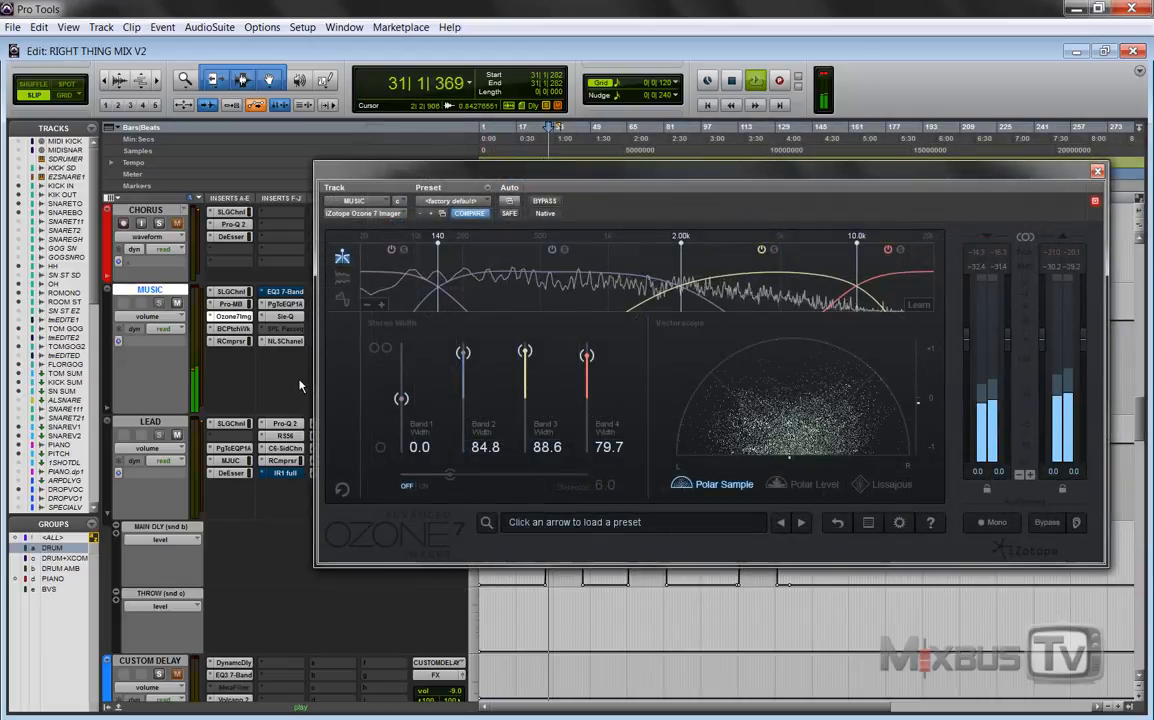
{"action": "key", "text": "space"}
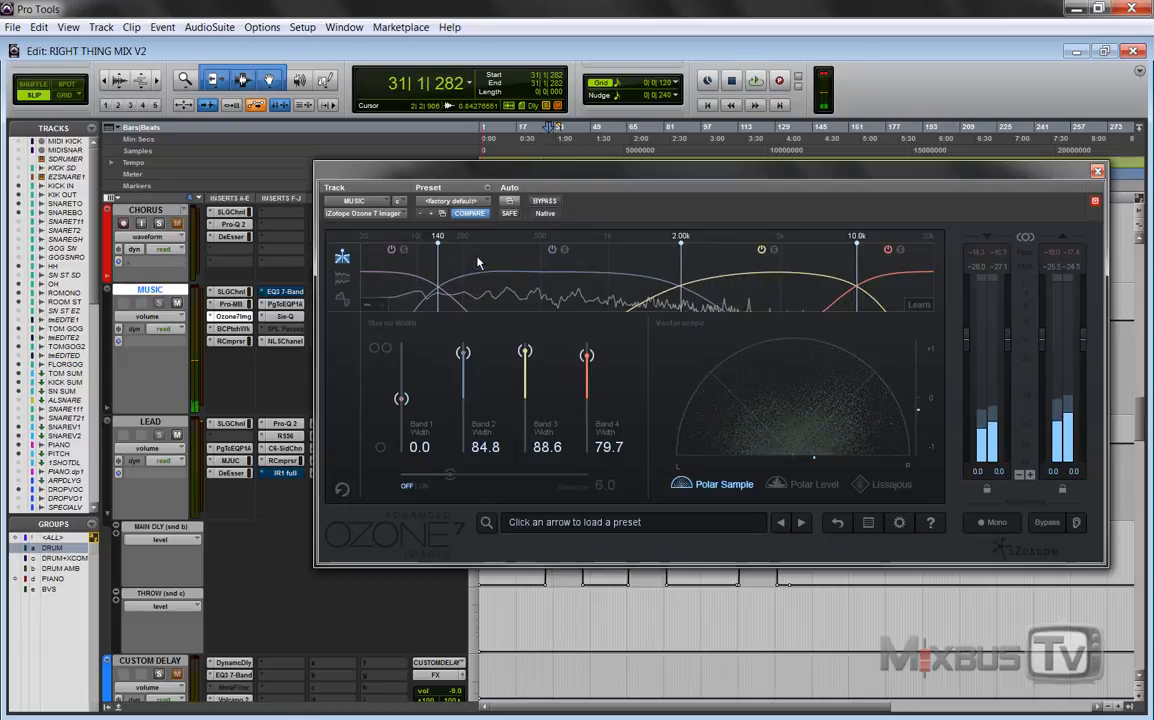
{"action": "left_click", "coordinate": [538, 203]}
{"action": "key", "text": "space"}
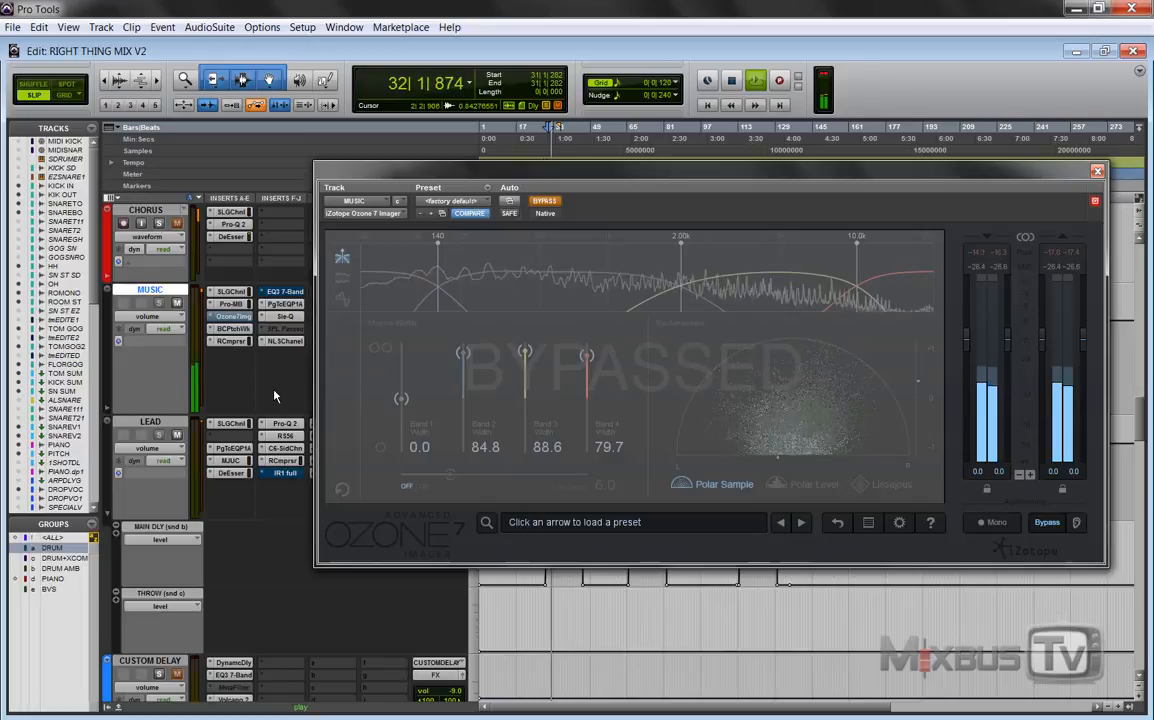
{"action": "left_click", "coordinate": [544, 201]}
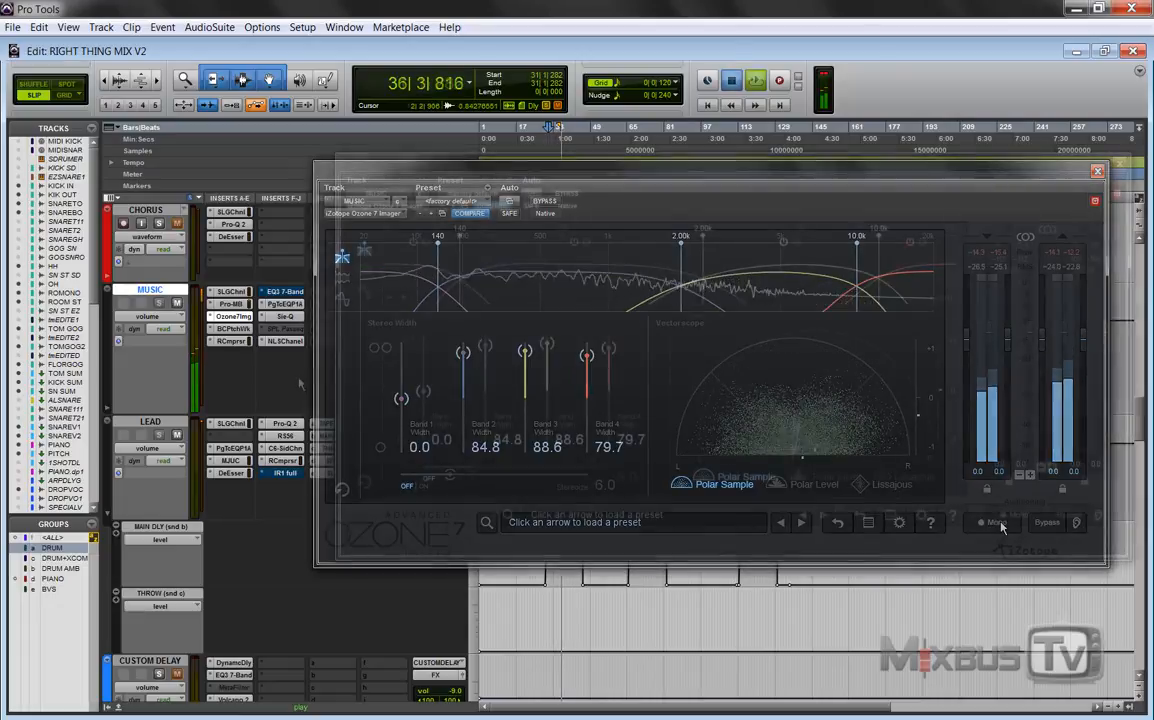
- Open the PuigTec EQP1A on the MUSIC track, compare it bypassed and active during playback, and leave it active
{"action": "left_click", "coordinate": [292, 306]}
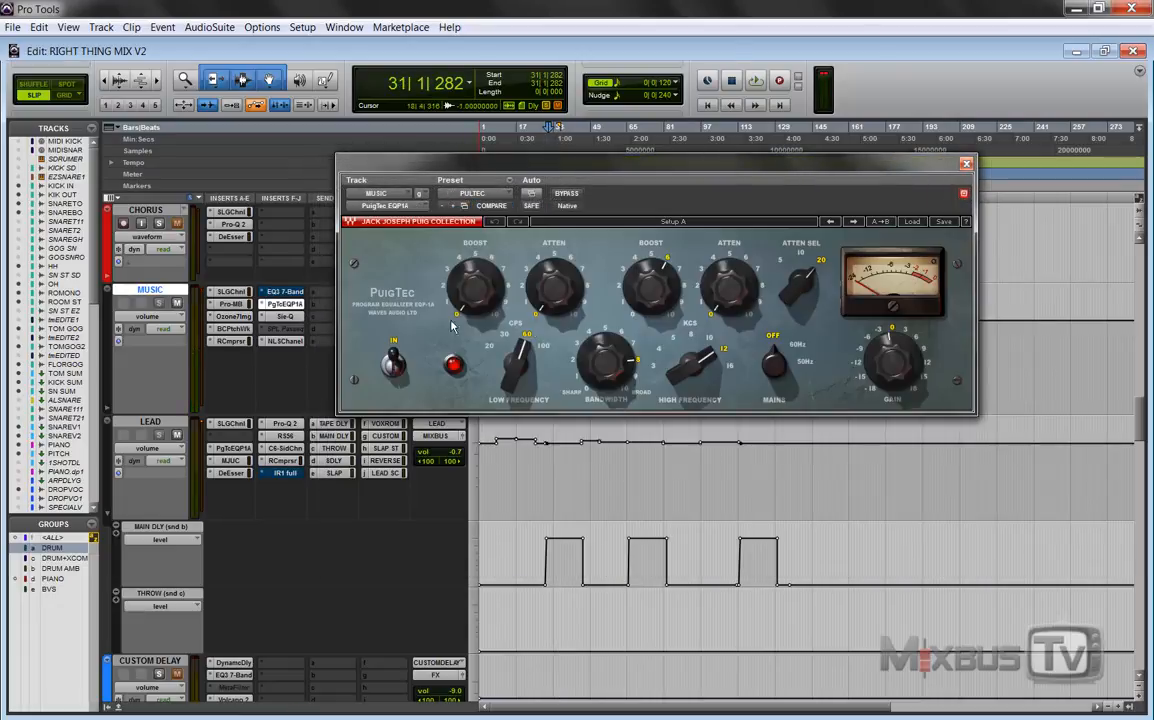
{"action": "key", "text": "space"}
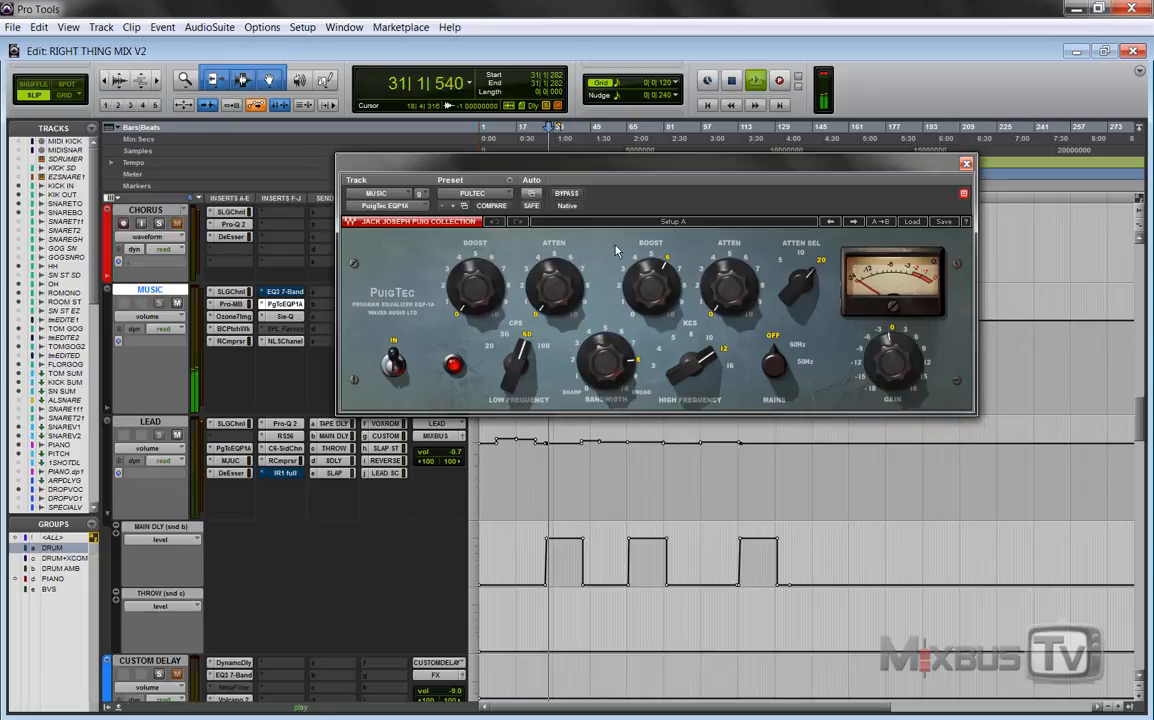
{"action": "left_click", "coordinate": [566, 193]}
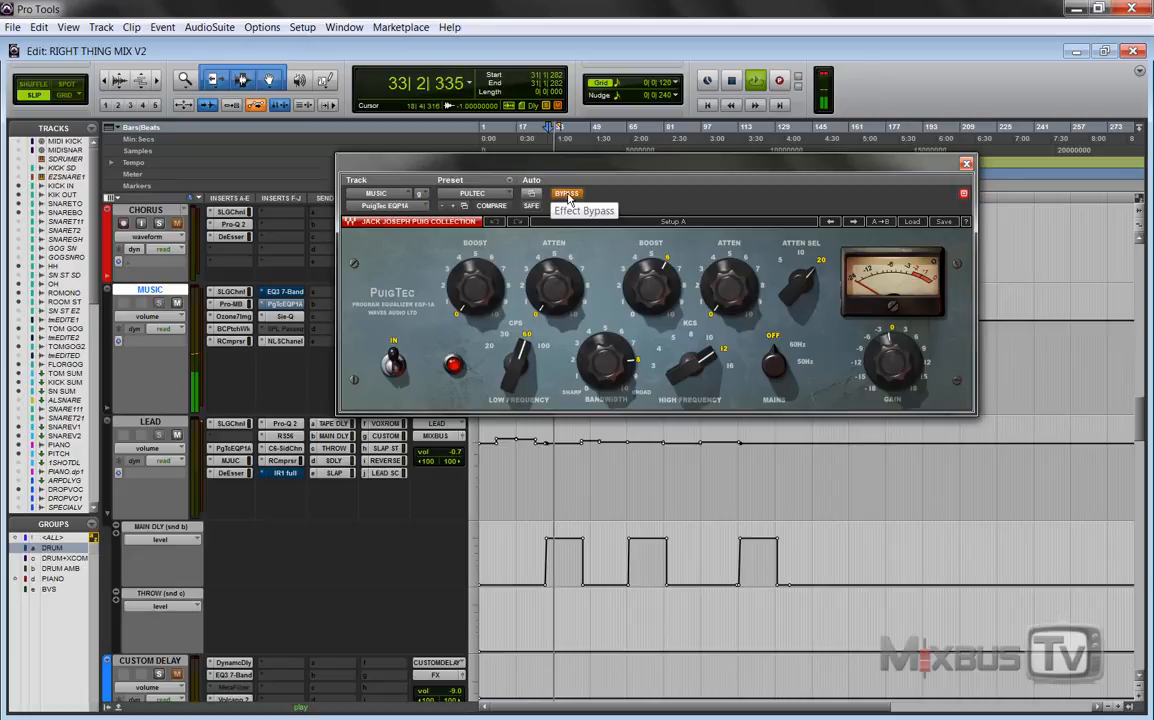
{"action": "left_click", "coordinate": [568, 195]}
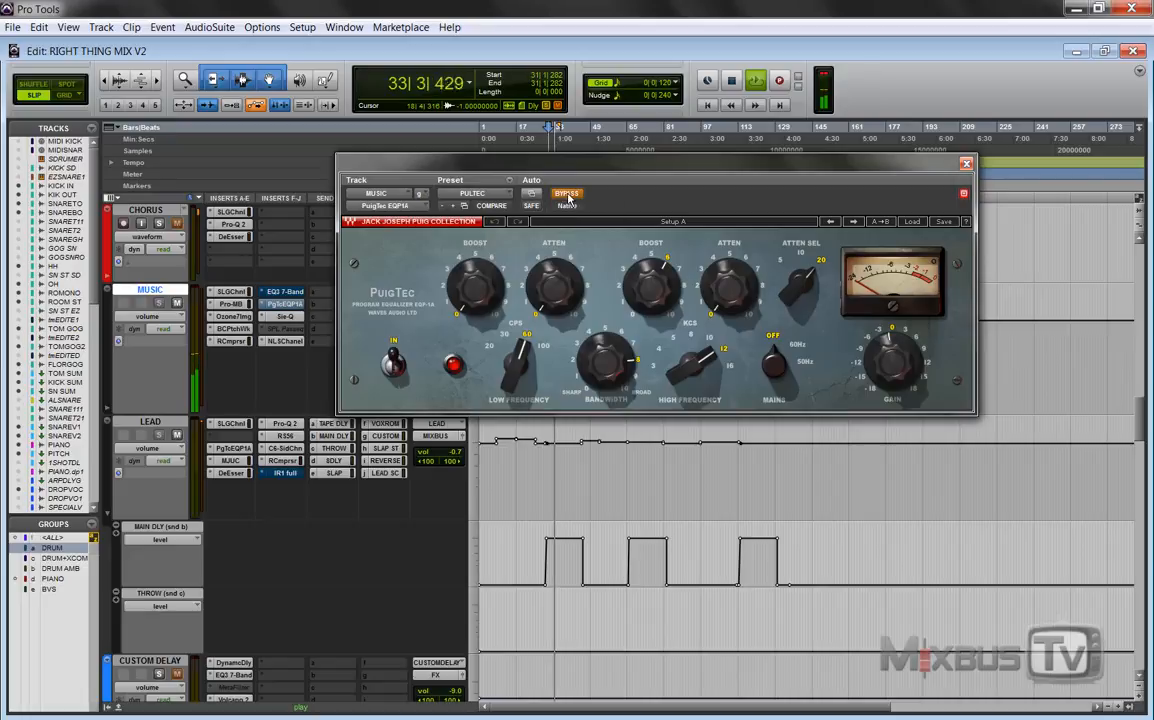
{"action": "key", "text": "space"}
- Open the Soundtoys Sie-Q on the MUSIC track, compare it bypassed and active during playback, and close the plug-in
{"action": "left_click", "coordinate": [286, 316]}
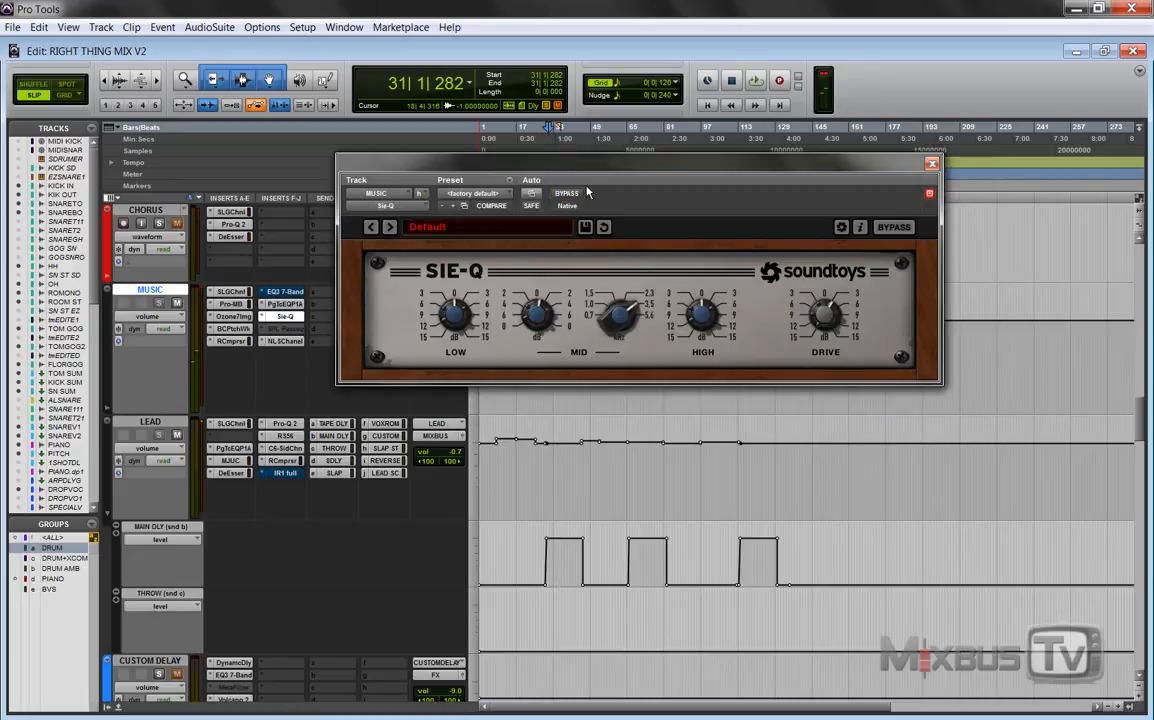
{"action": "left_click_drag", "start_coordinate": [600, 170], "coordinate": [595, 265]}
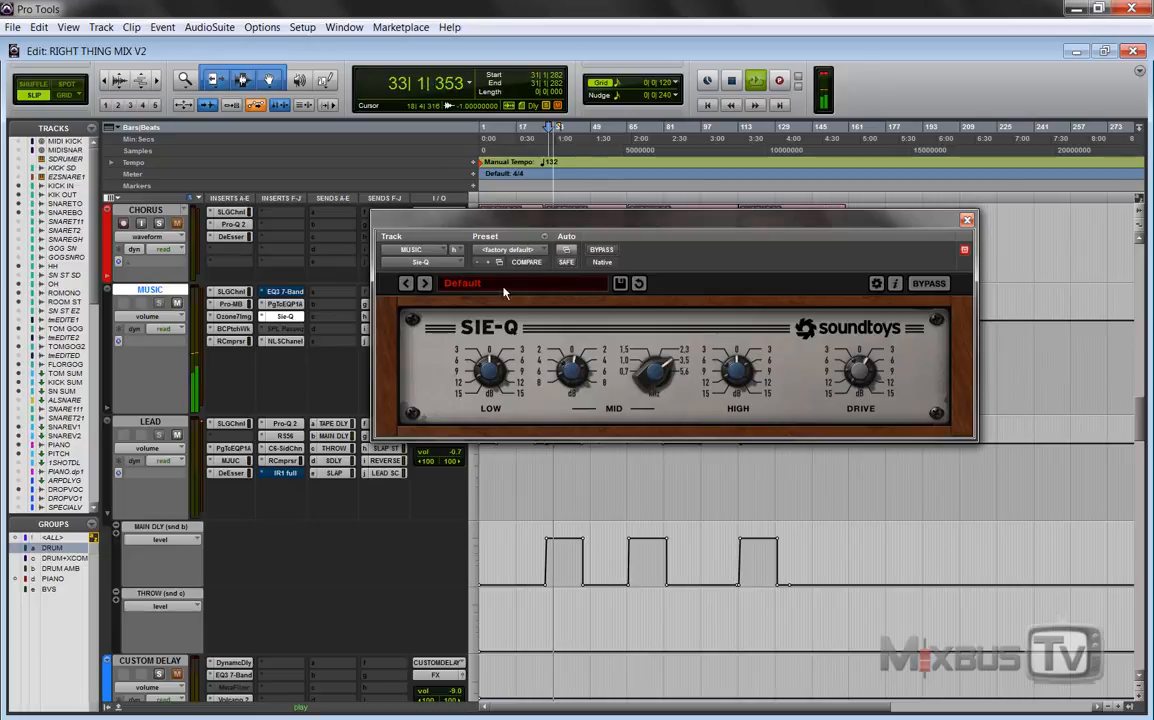
{"action": "left_click", "coordinate": [598, 251]}
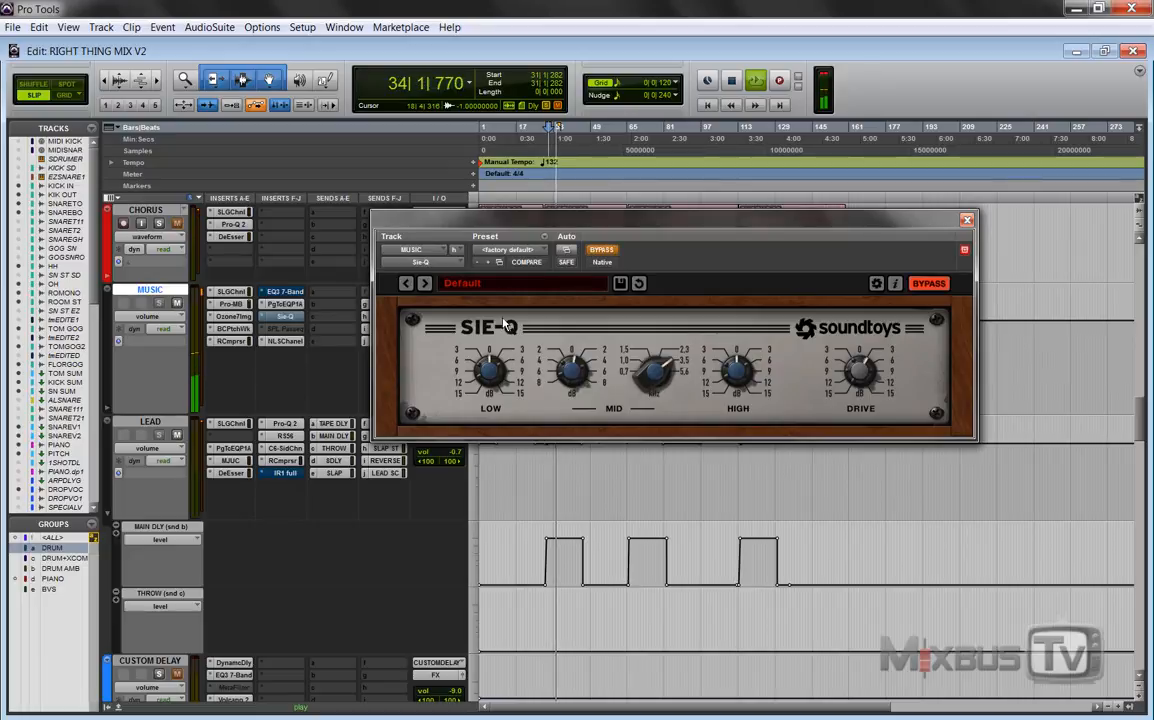
{"action": "left_click", "coordinate": [603, 251]}
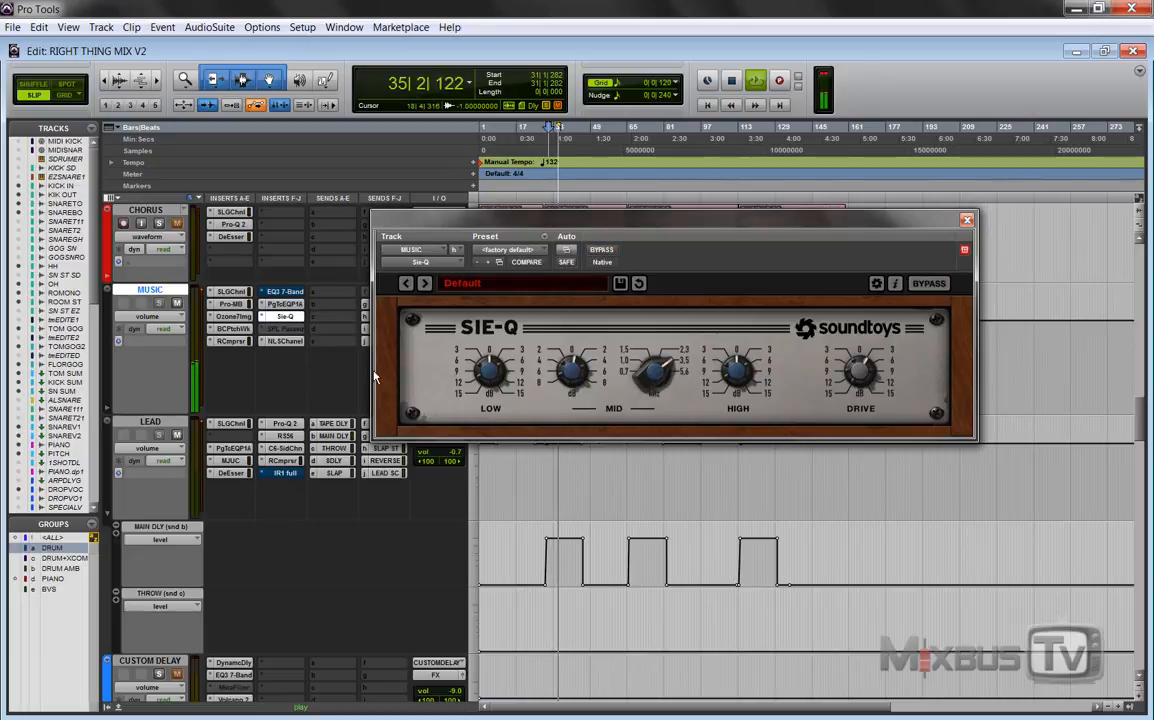
{"action": "left_click", "coordinate": [600, 251]}
{"action": "left_click", "coordinate": [599, 252]}
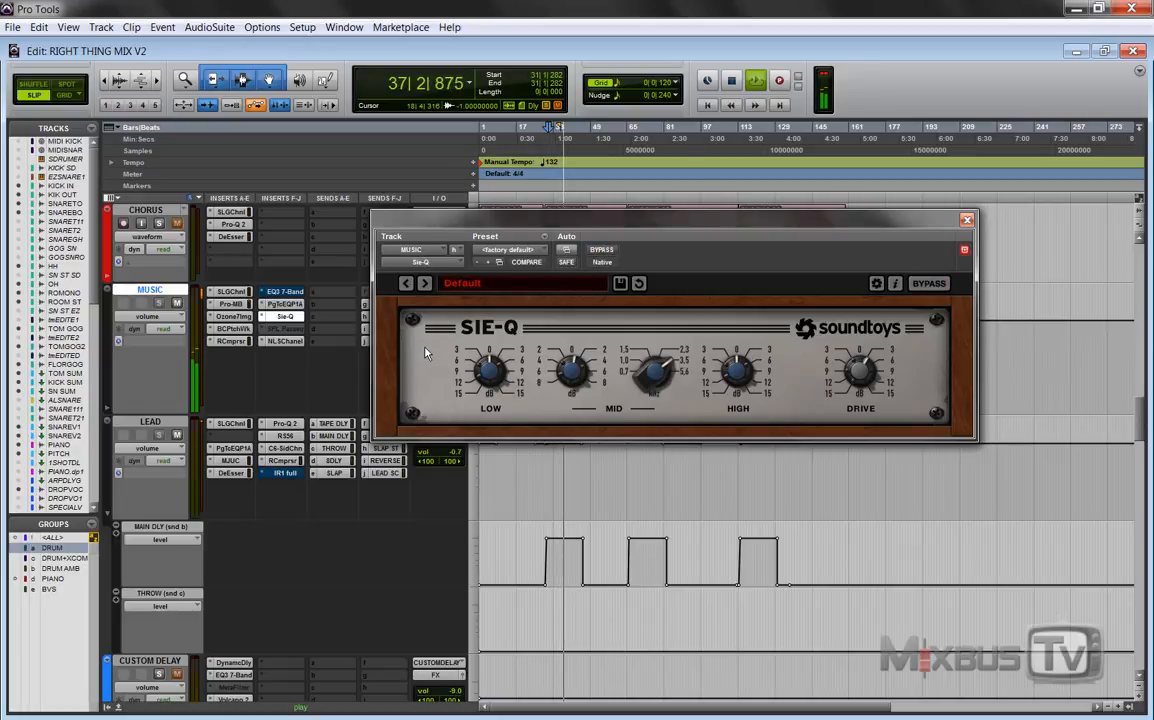
{"action": "key", "text": "space"}
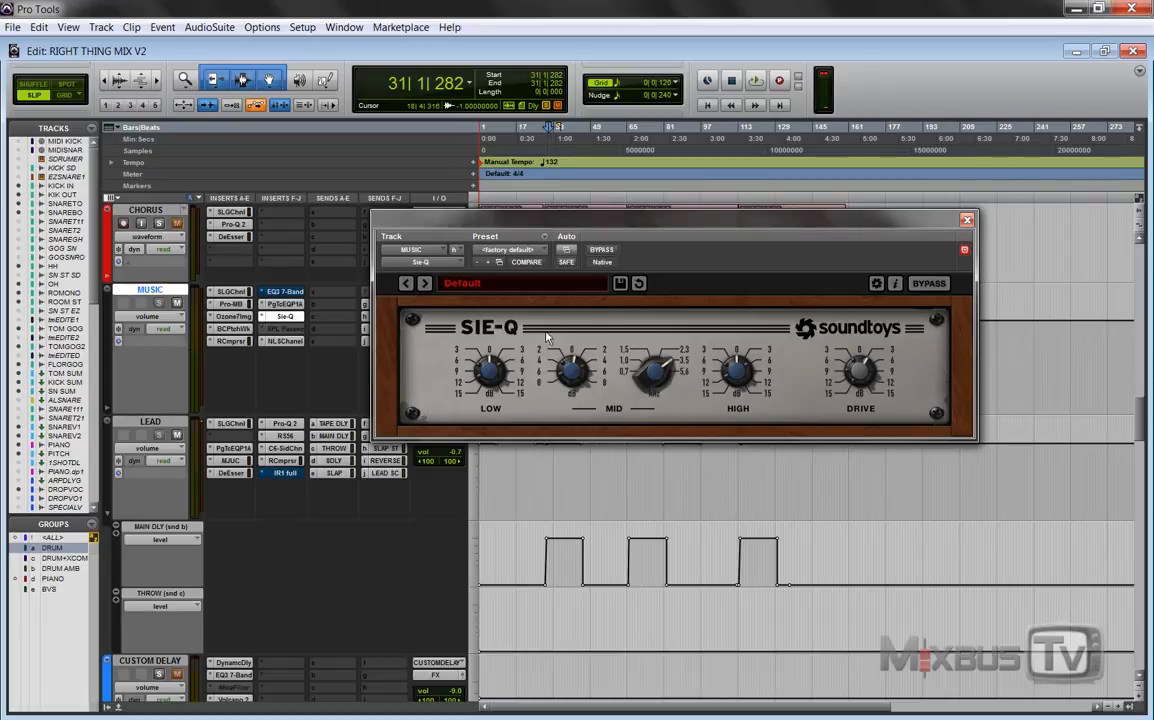
{"action": "left_click_drag", "start_coordinate": [813, 216], "coordinate": [775, 246]}
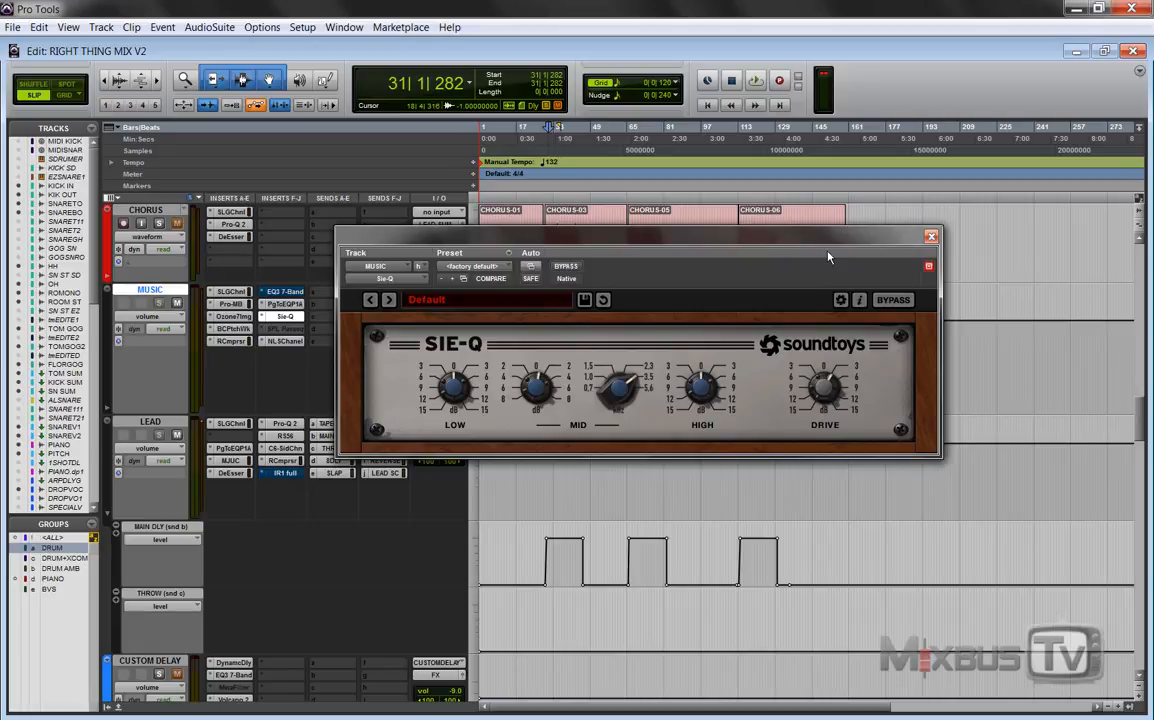
{"action": "left_click", "coordinate": [932, 237]}
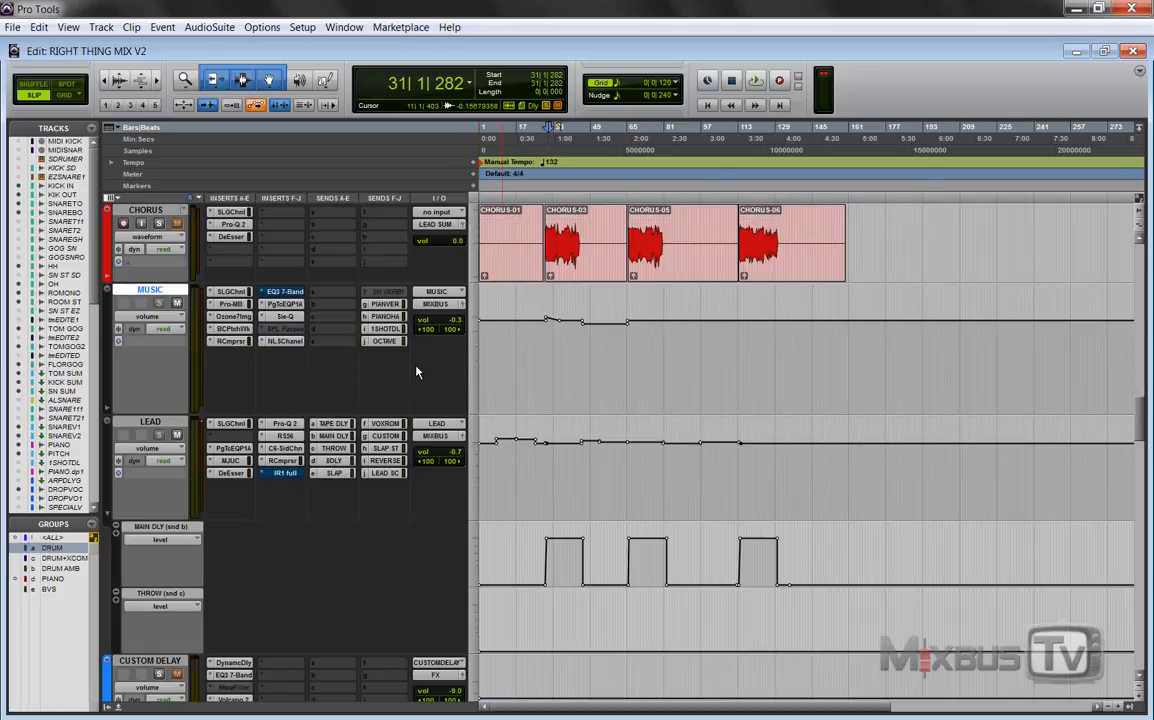
- Reopen FabFilter Saturn on the PIANO track for a brief review and close it
{"action": "scroll", "coordinate": [417, 372], "scroll_direction": "up", "scroll_amount": 5}
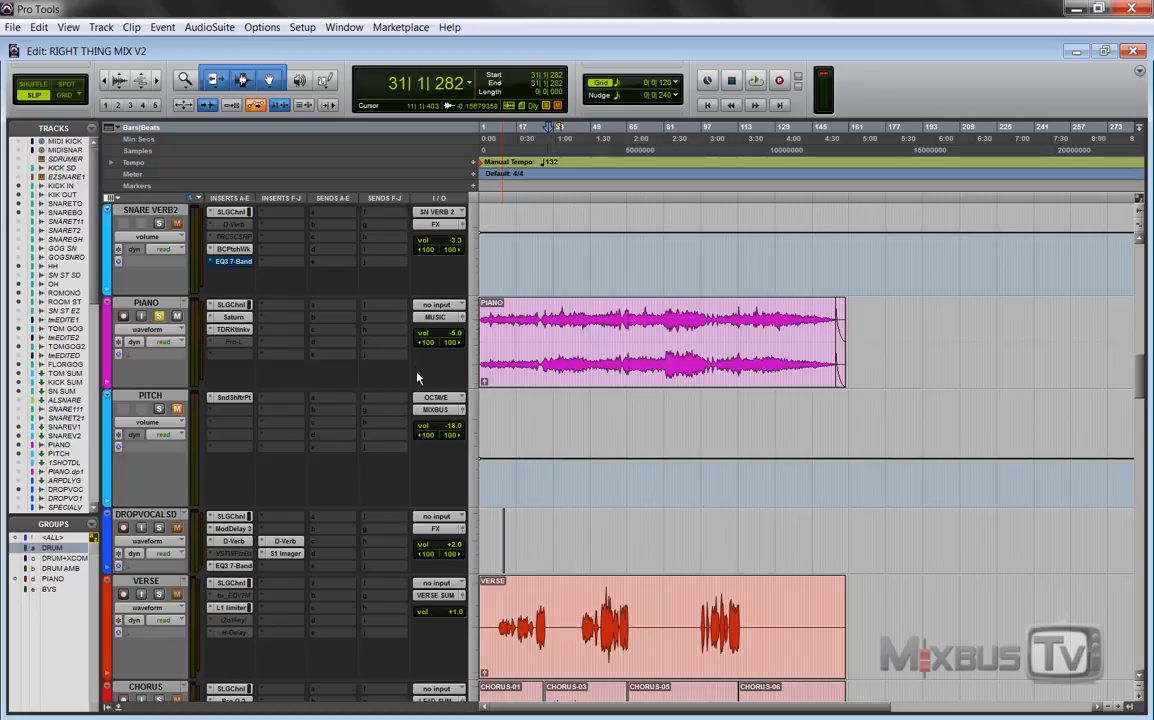
{"action": "scroll", "coordinate": [417, 378], "scroll_direction": "down", "scroll_amount": 1}
{"action": "scroll", "coordinate": [388, 350], "scroll_direction": "up", "scroll_amount": 1}
{"action": "left_click", "coordinate": [238, 317]}
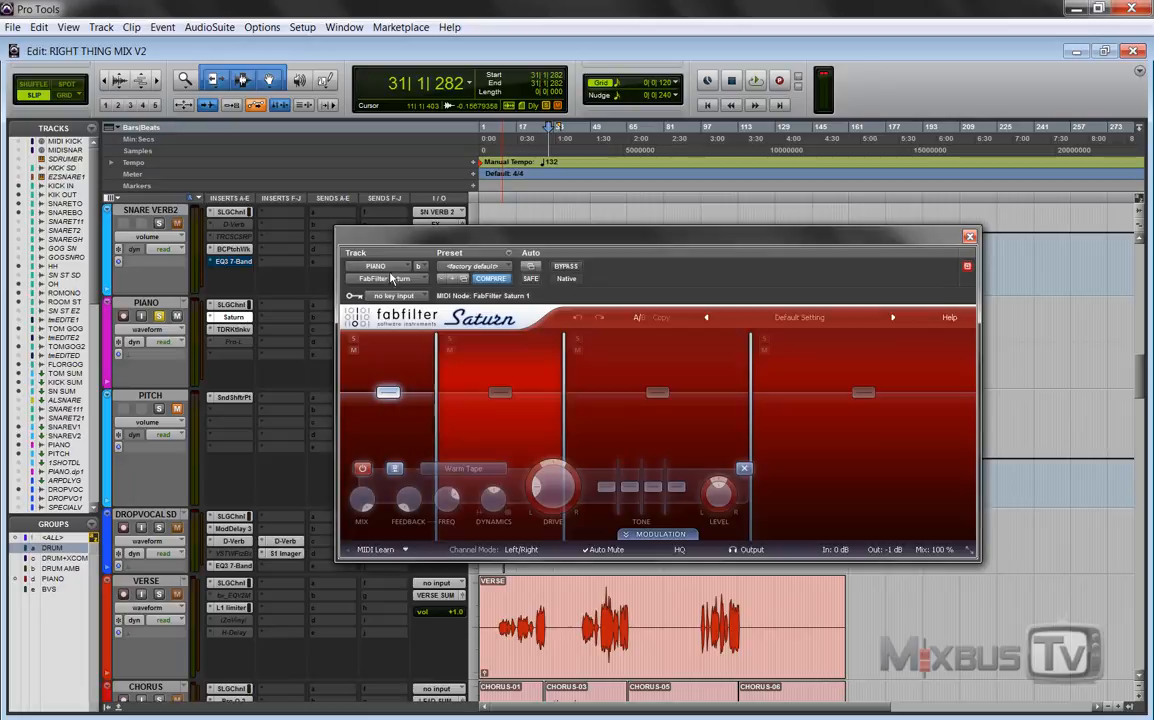
{"action": "left_click", "coordinate": [969, 236]}
- Revisit the Sie-Q and PuigTec EQP1A equalizers on the MUSIC track, leaving no plug-in window open
{"action": "scroll", "coordinate": [392, 310], "scroll_direction": "down", "scroll_amount": 5}
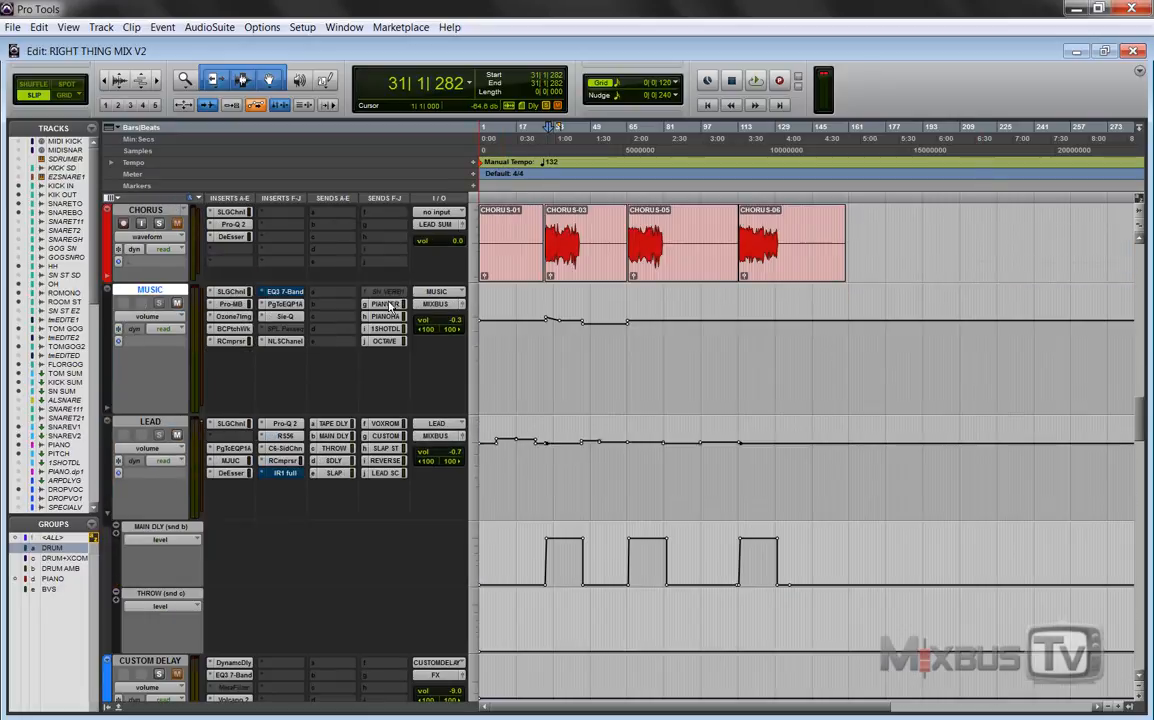
{"action": "left_click", "coordinate": [284, 316]}
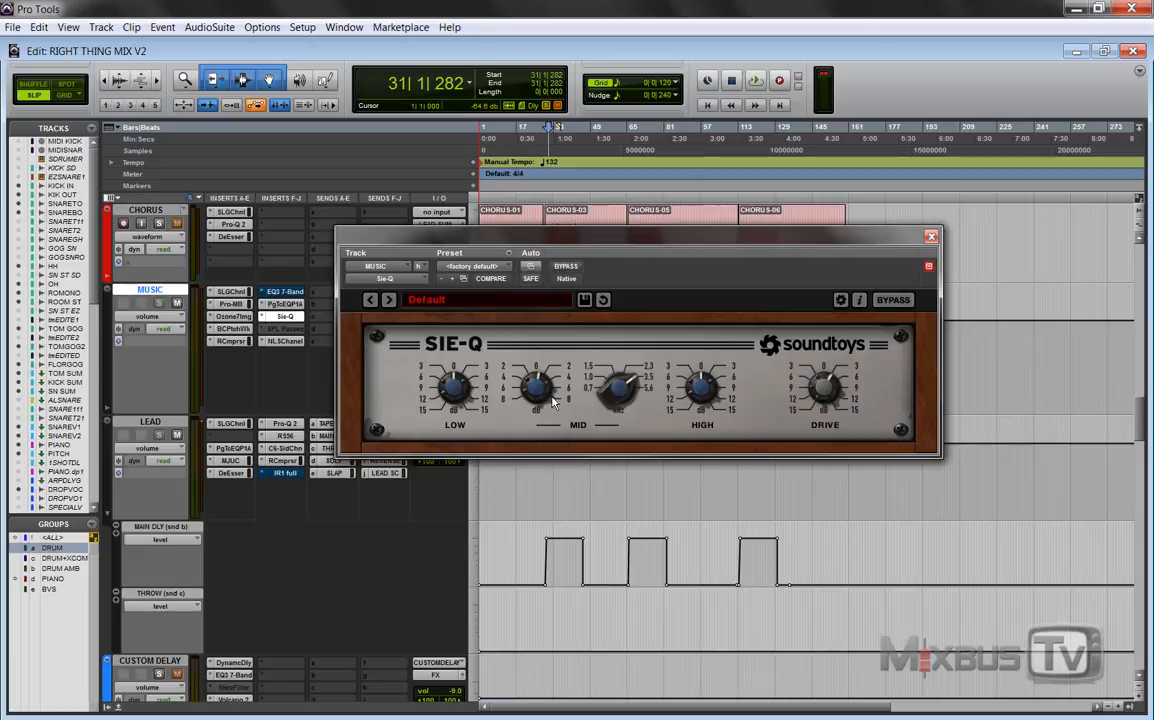
{"action": "left_click", "coordinate": [284, 303]}
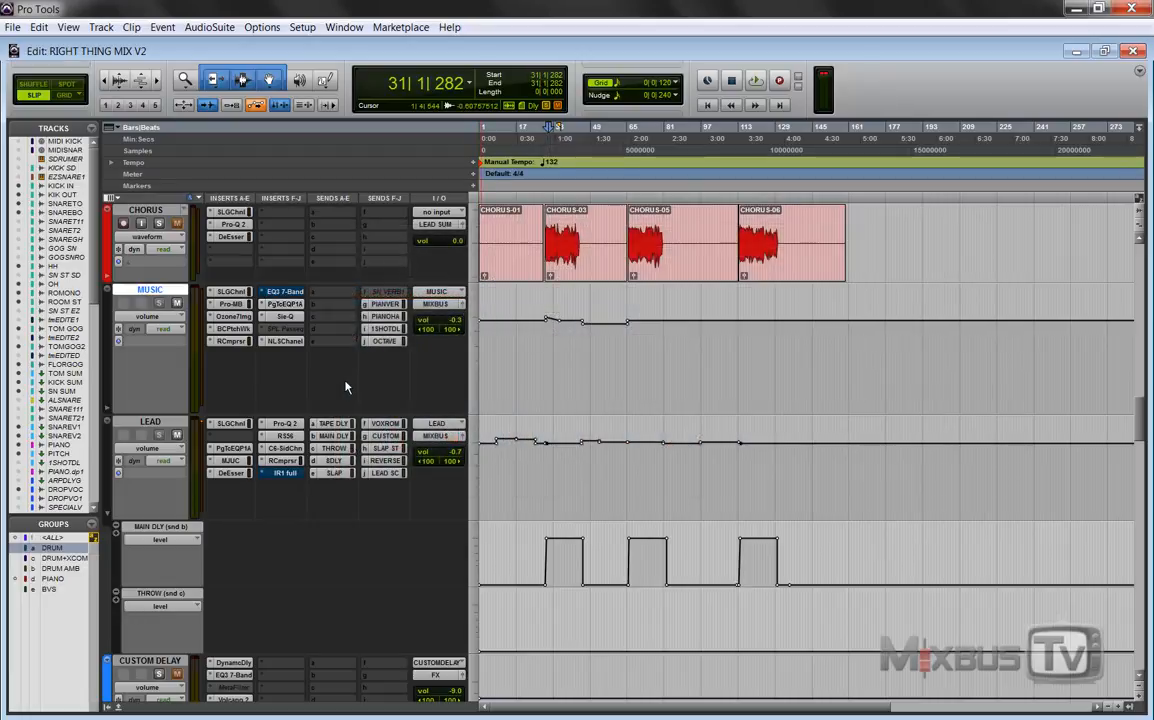
- Open the OCTAVE send on the MUSIC track to inspect its settings, and close the send window
{"action": "scroll", "coordinate": [345, 387], "scroll_direction": "up", "scroll_amount": 8}
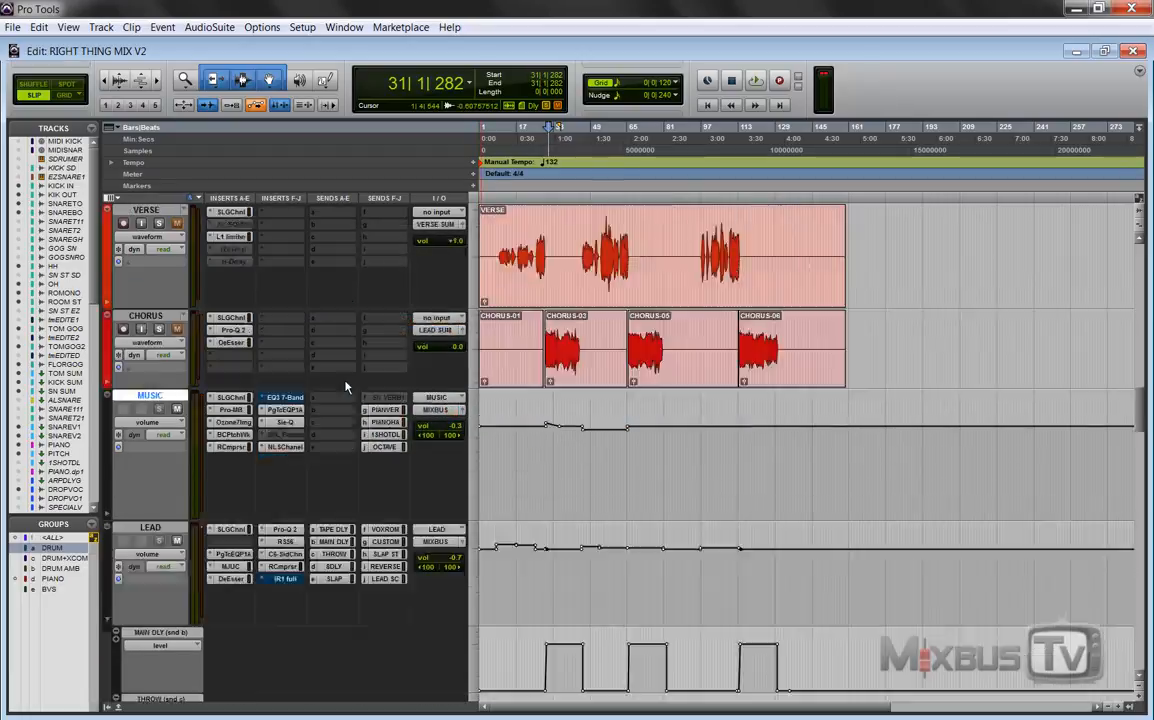
{"action": "scroll", "coordinate": [162, 430], "scroll_direction": "down", "scroll_amount": 8}
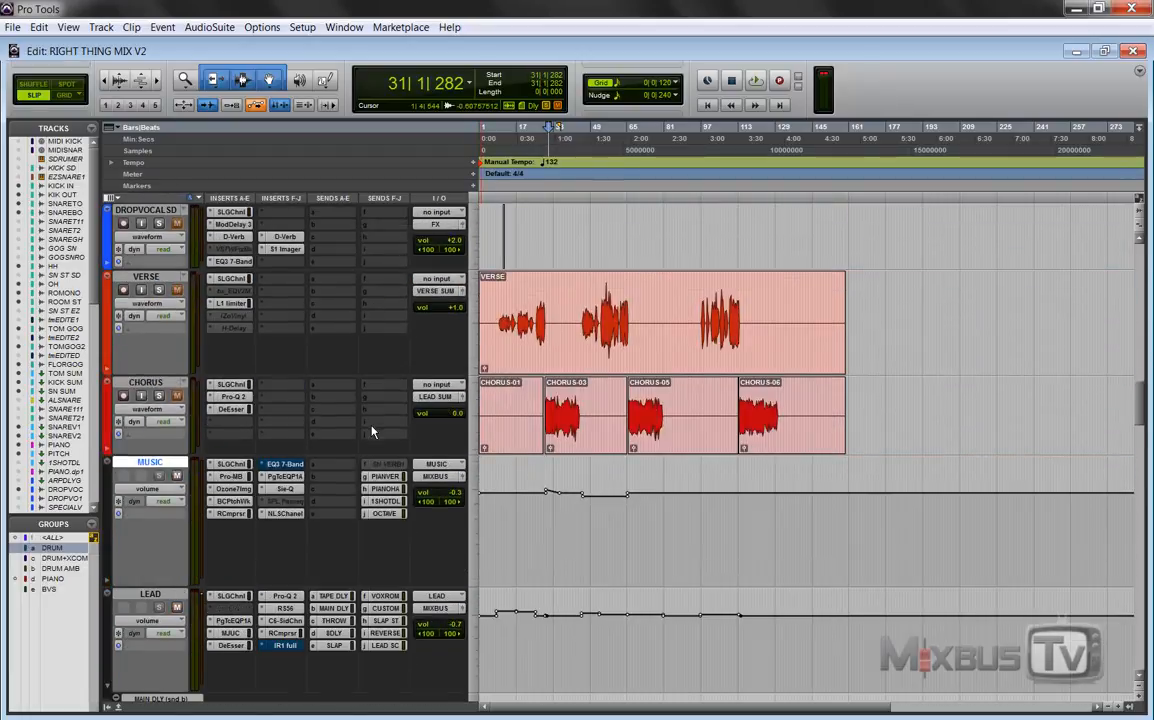
{"action": "left_click", "coordinate": [387, 514]}
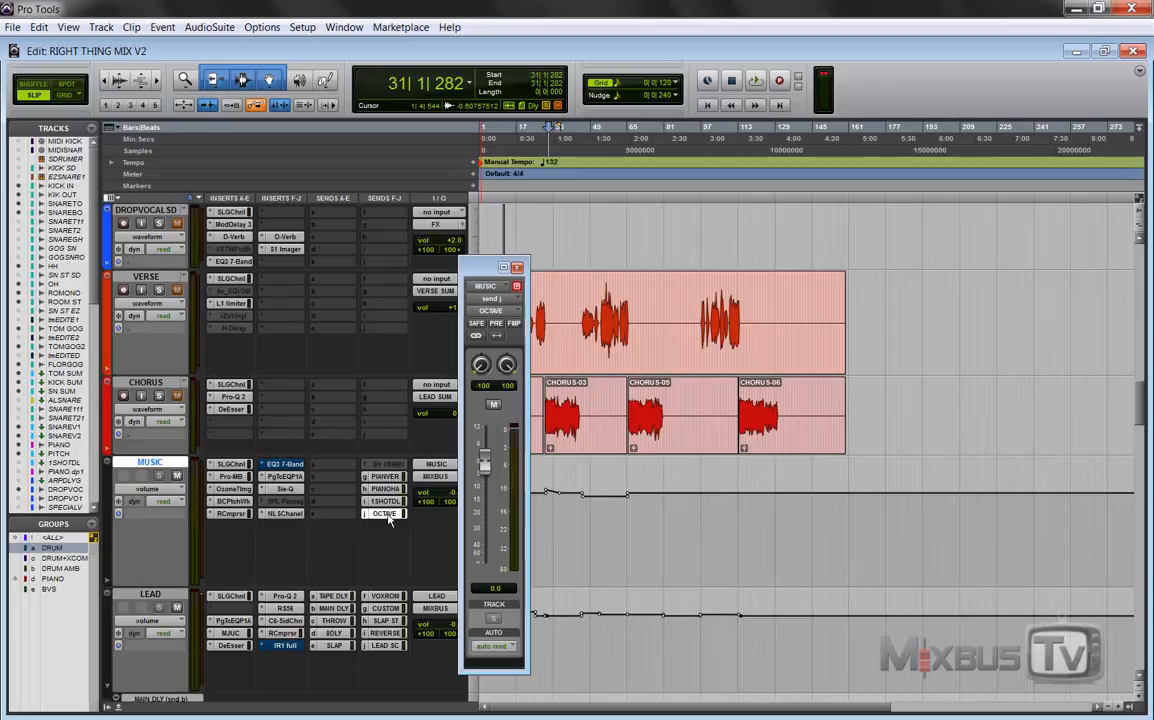
{"action": "left_click", "coordinate": [517, 268]}
- Unmute and solo the PITCH track, and audition it with its SoundShifter Pitch plug-in open
{"action": "scroll", "coordinate": [414, 360], "scroll_direction": "up", "scroll_amount": 3}
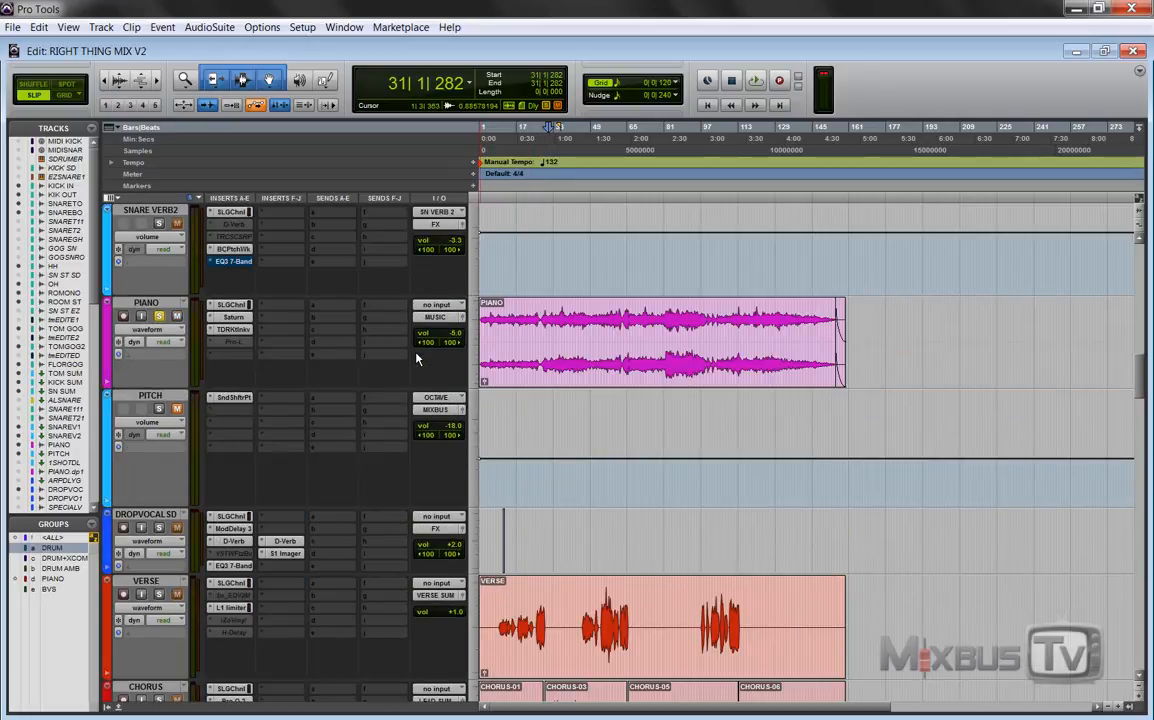
{"action": "scroll", "coordinate": [408, 372], "scroll_direction": "up", "scroll_amount": 3}
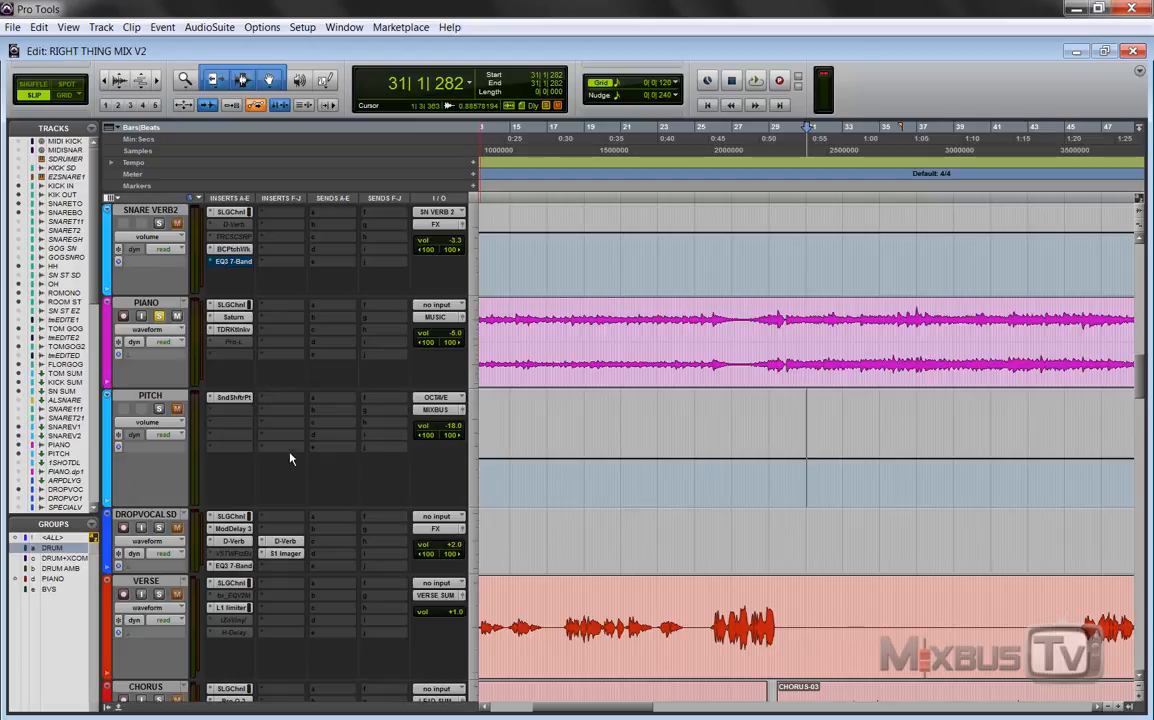
{"action": "scroll", "coordinate": [325, 388], "scroll_direction": "down", "scroll_amount": 5}
{"action": "scroll", "coordinate": [328, 392], "scroll_direction": "down", "scroll_amount": 4}
{"action": "scroll", "coordinate": [245, 343], "scroll_direction": "up", "scroll_amount": 4}
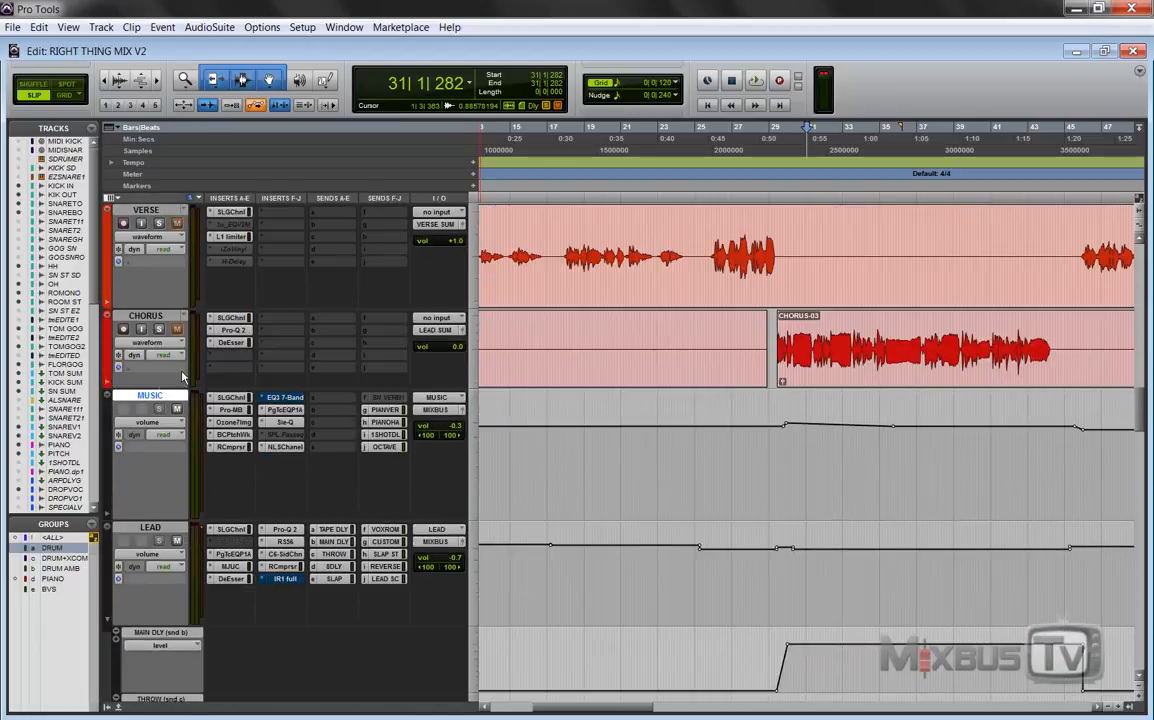
{"action": "scroll", "coordinate": [362, 444], "scroll_direction": "up", "scroll_amount": 5}
{"action": "scroll", "coordinate": [362, 444], "scroll_direction": "down", "scroll_amount": 1}
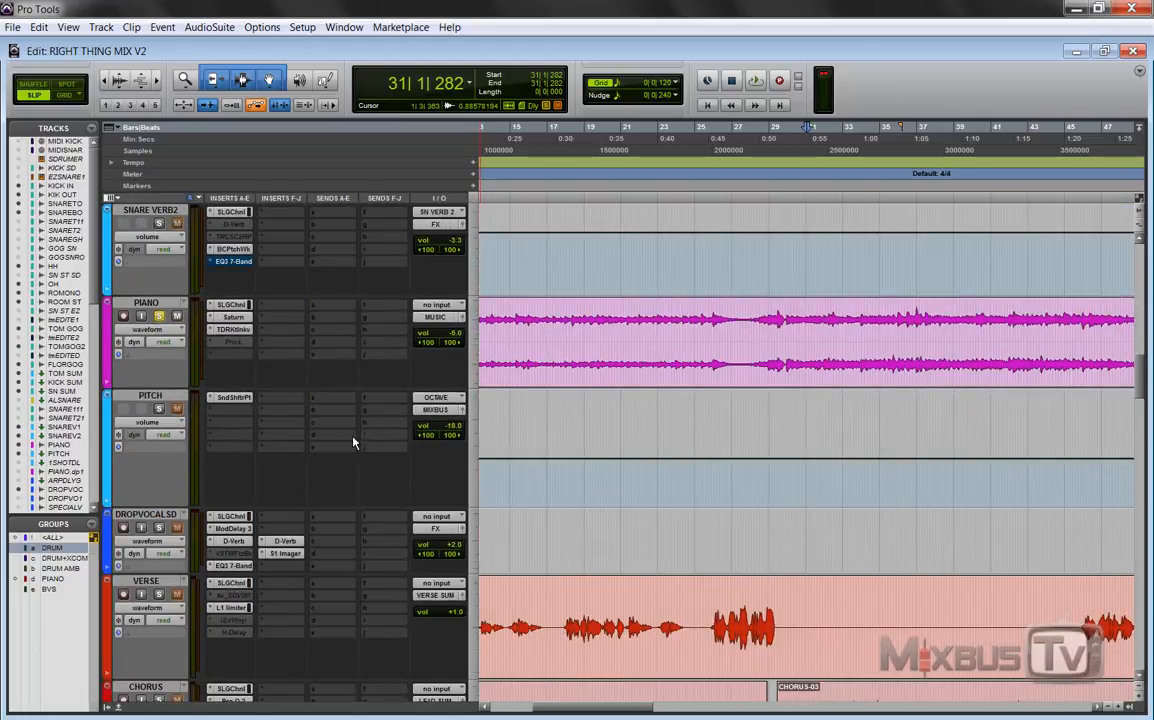
{"action": "left_click", "coordinate": [233, 399]}
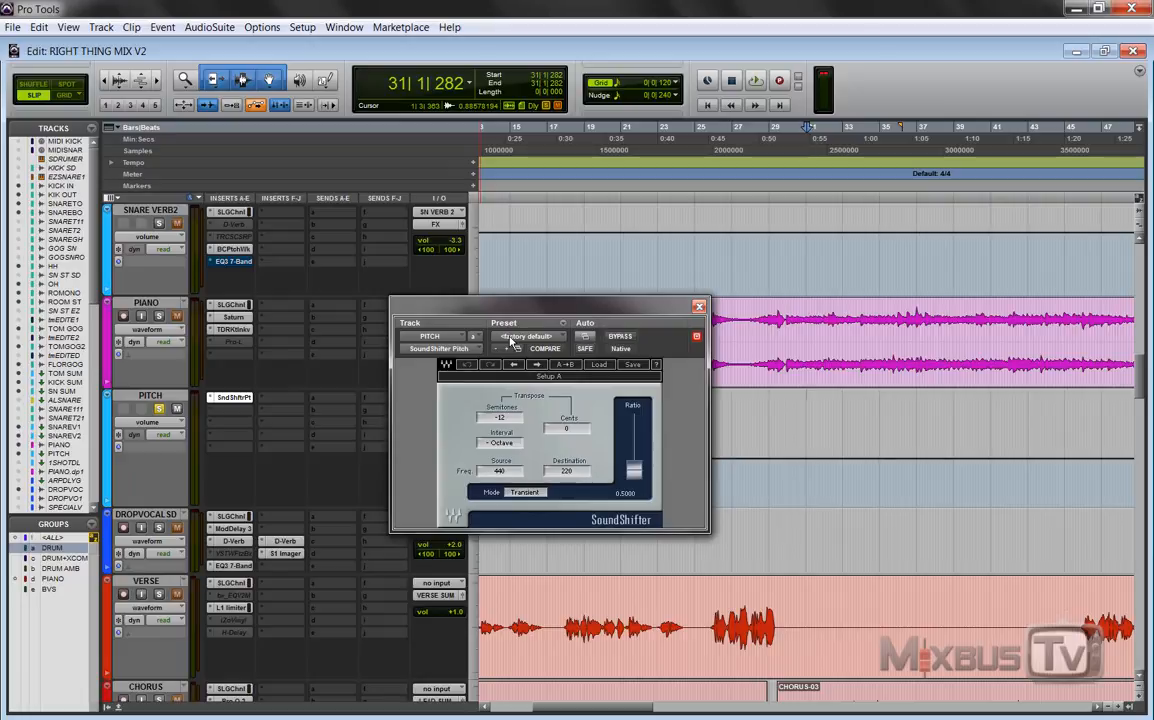
{"action": "left_click_drag", "start_coordinate": [517, 303], "coordinate": [475, 167]}
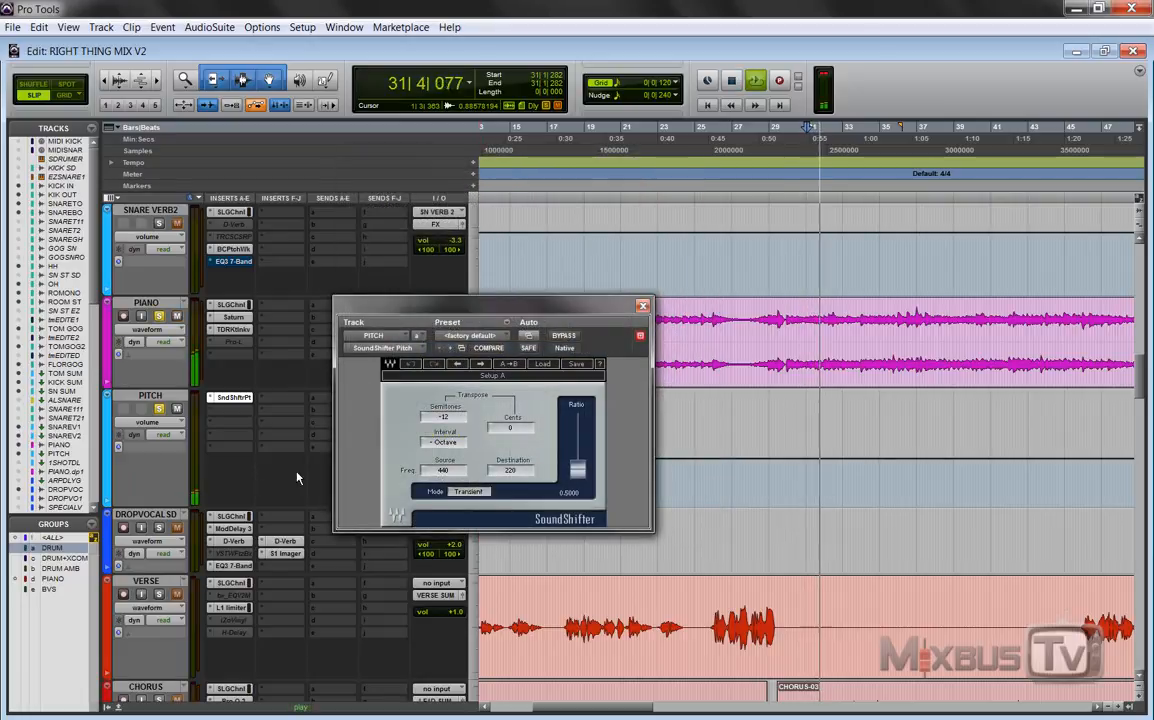
- Clear the SoundShifter window from the PITCH track's controls and raise the track's volume to -11.4 dB during playback
{"action": "left_click_drag", "start_coordinate": [487, 302], "coordinate": [463, 106]}
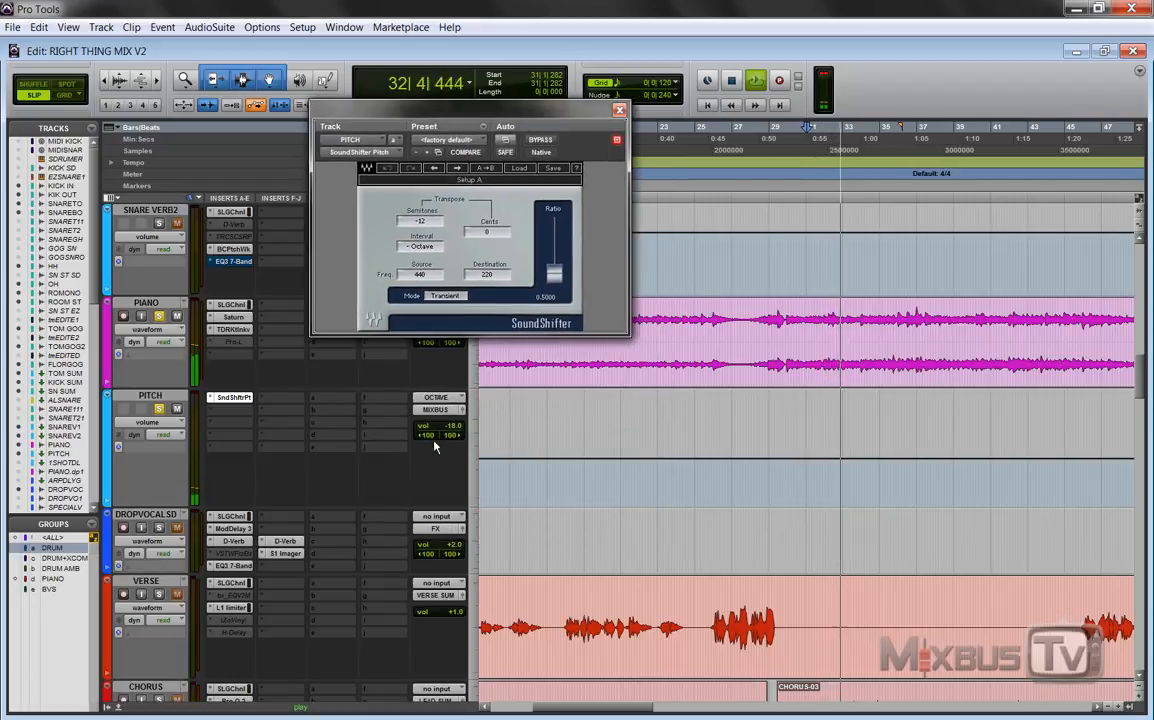
{"action": "left_click_drag", "start_coordinate": [456, 427], "coordinate": [461, 358]}
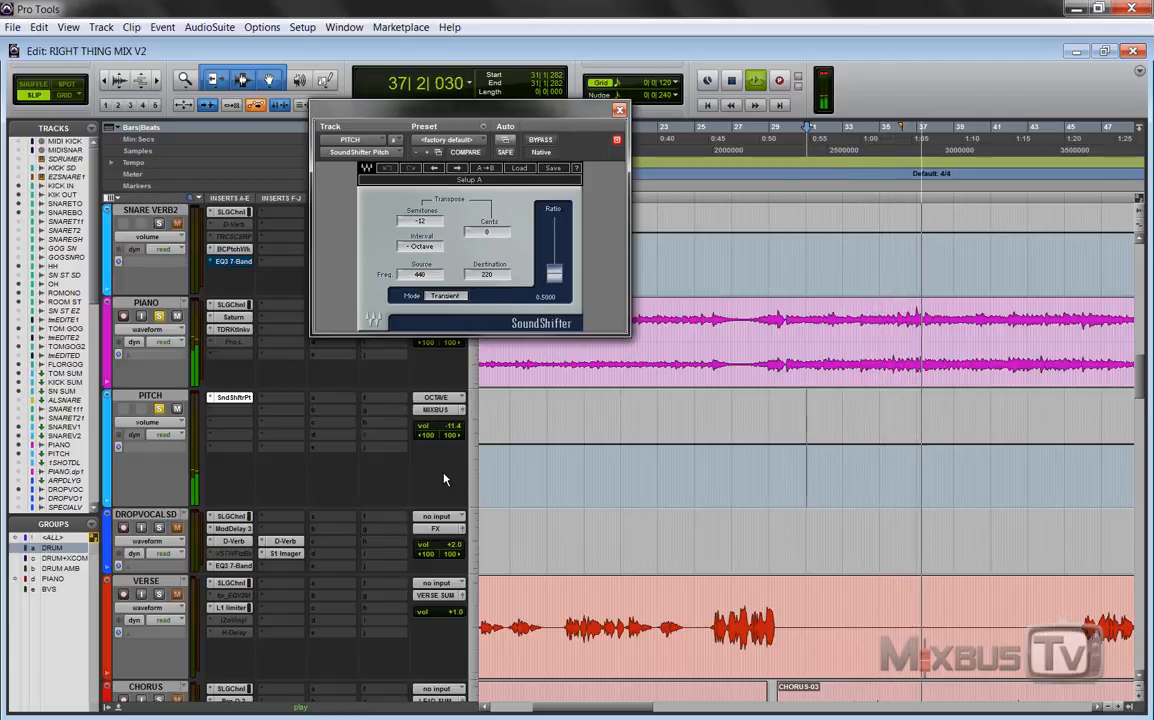
{"action": "key", "text": "space"}
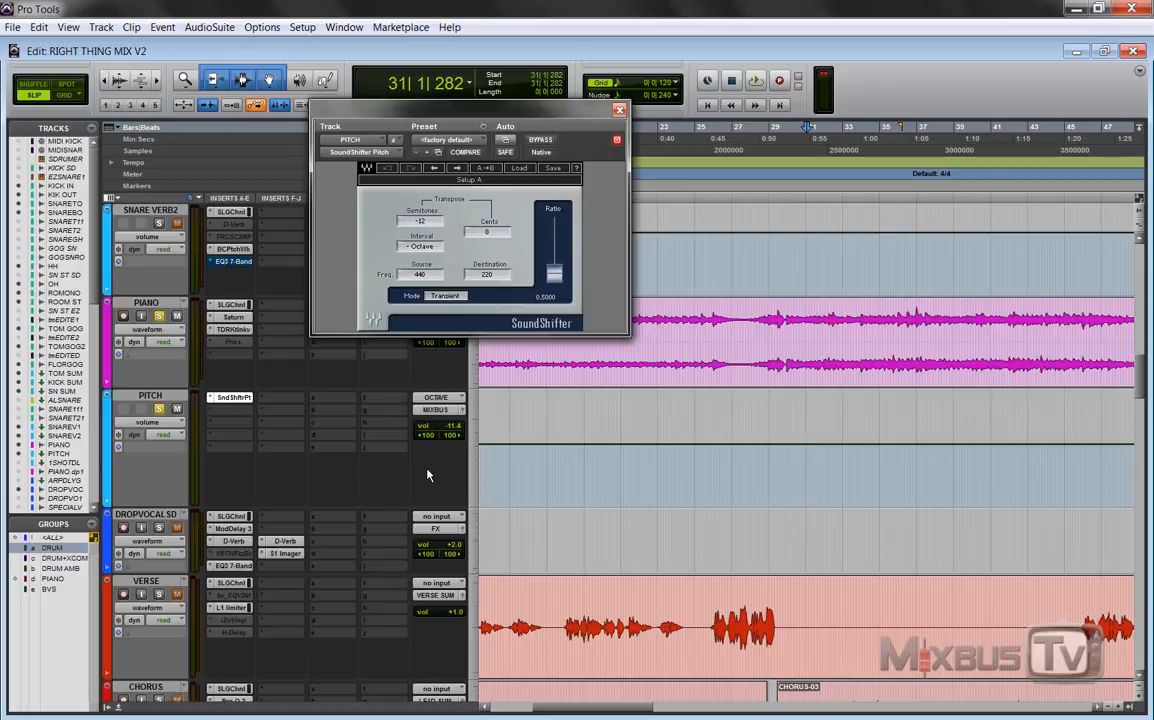
- Compare the soloed piano with and without the PITCH track by muting and unmuting PITCH between playbacks
{"action": "scroll", "coordinate": [207, 441], "scroll_direction": "down", "scroll_amount": 5}
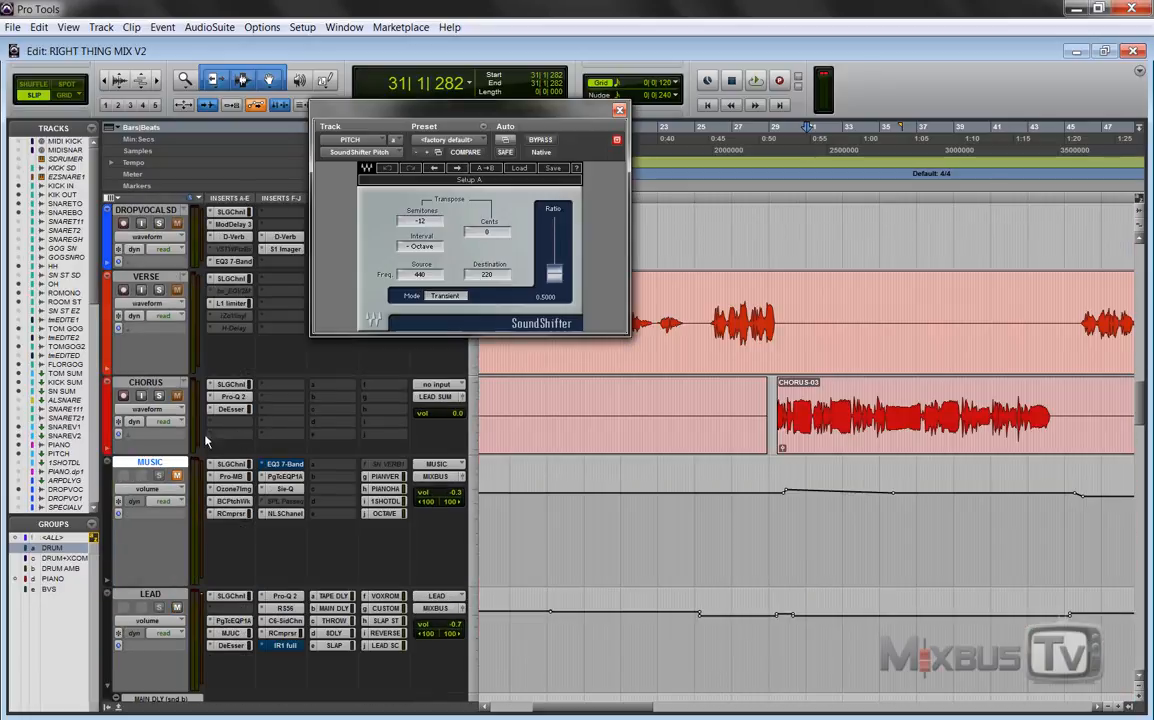
{"action": "scroll", "coordinate": [236, 439], "scroll_direction": "up", "scroll_amount": 4}
{"action": "key", "text": "space"}
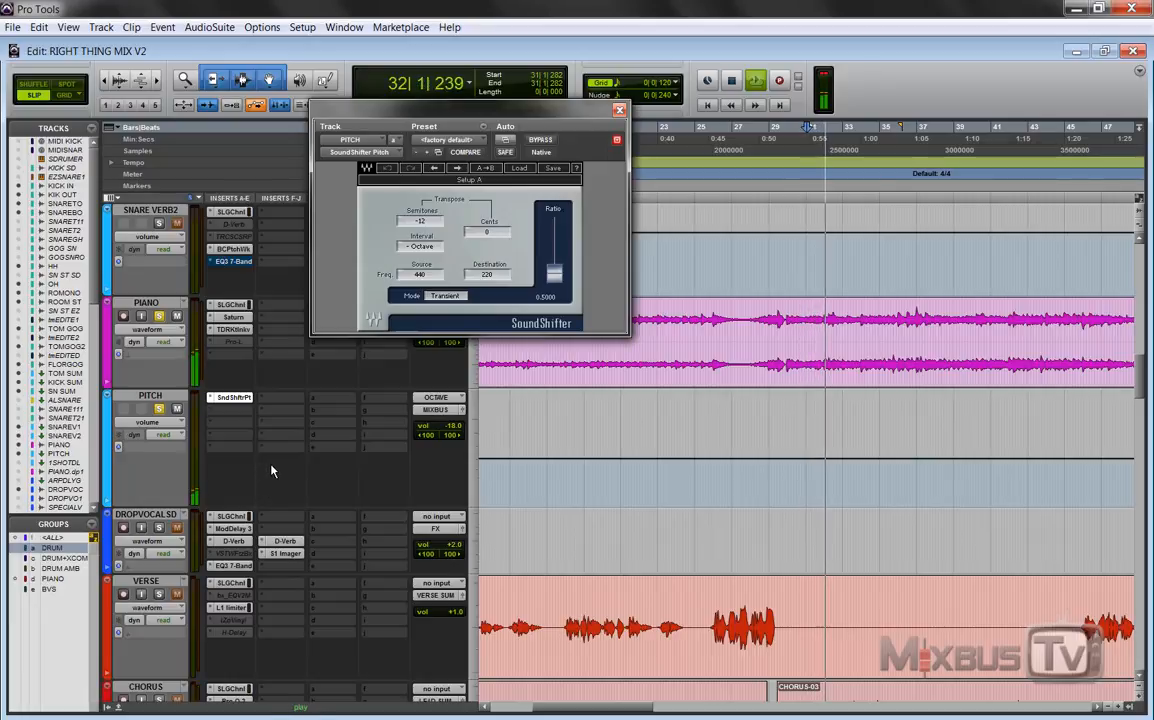
{"action": "key", "text": "space"}
{"action": "left_click", "coordinate": [178, 410]}
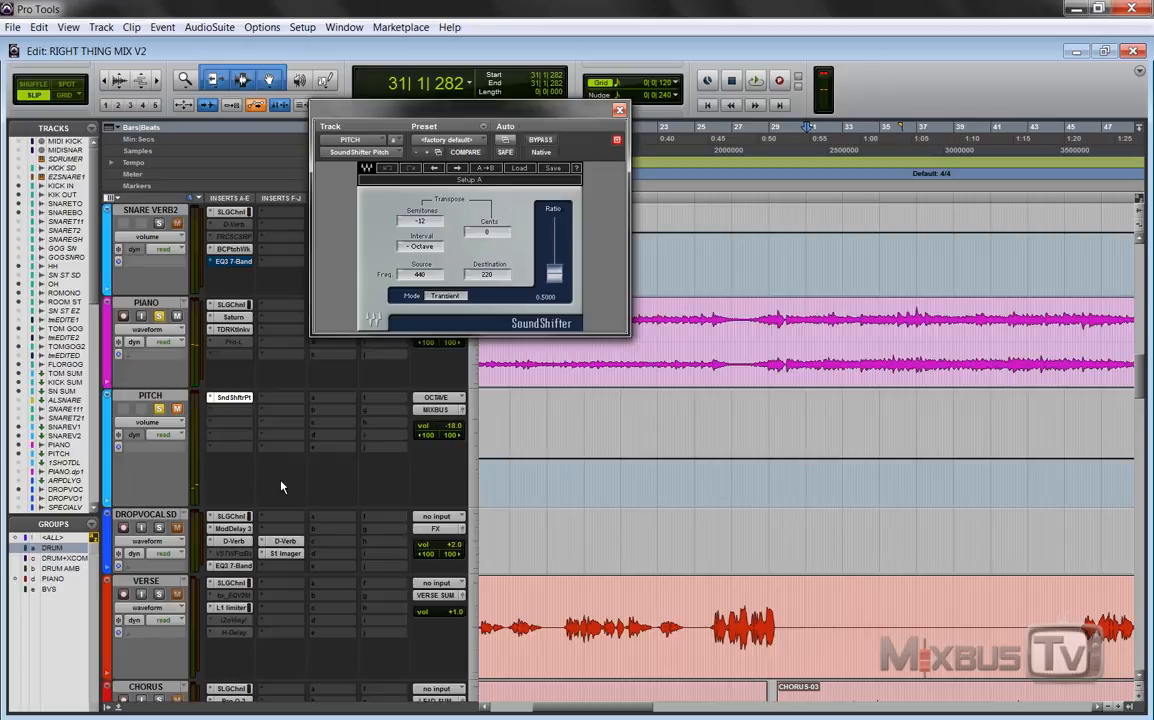
{"action": "key", "text": "space"}
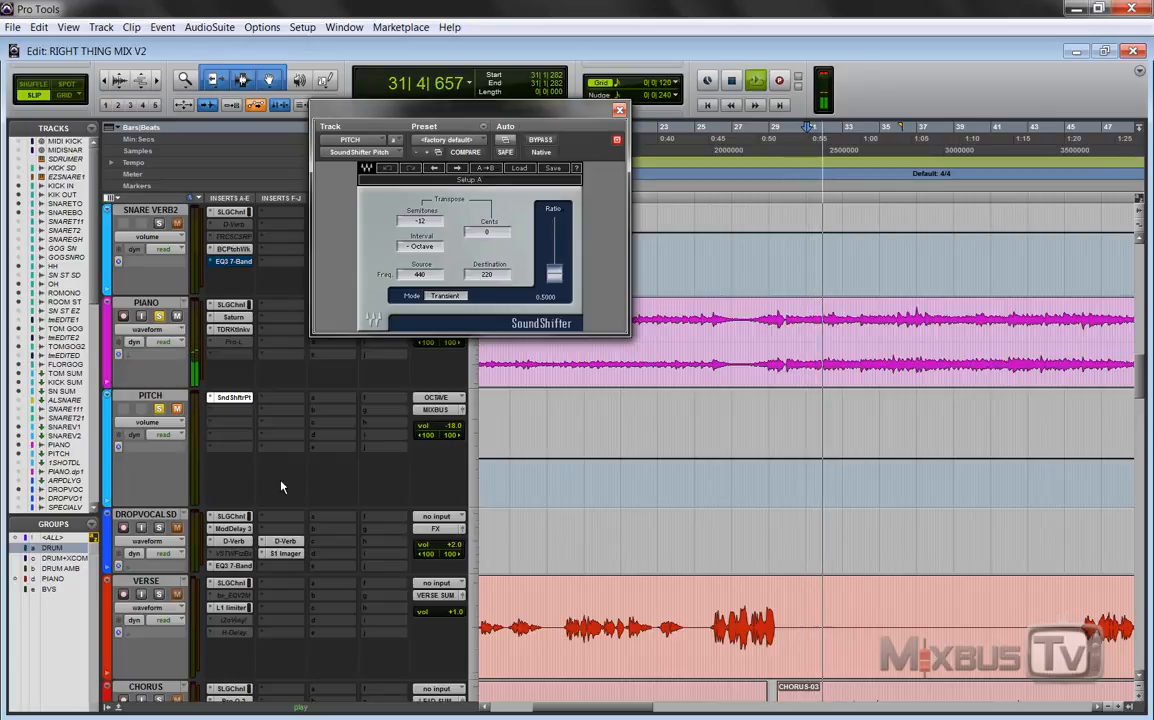
{"action": "left_click", "coordinate": [179, 411]}
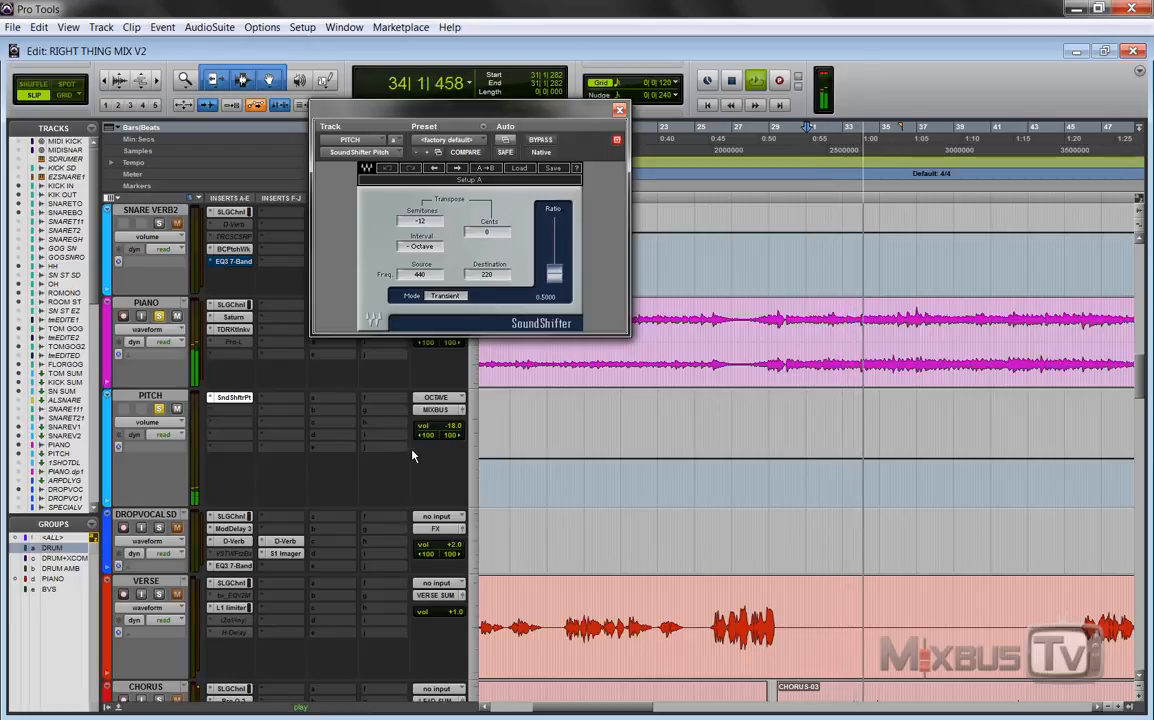
{"action": "key", "text": "space"}
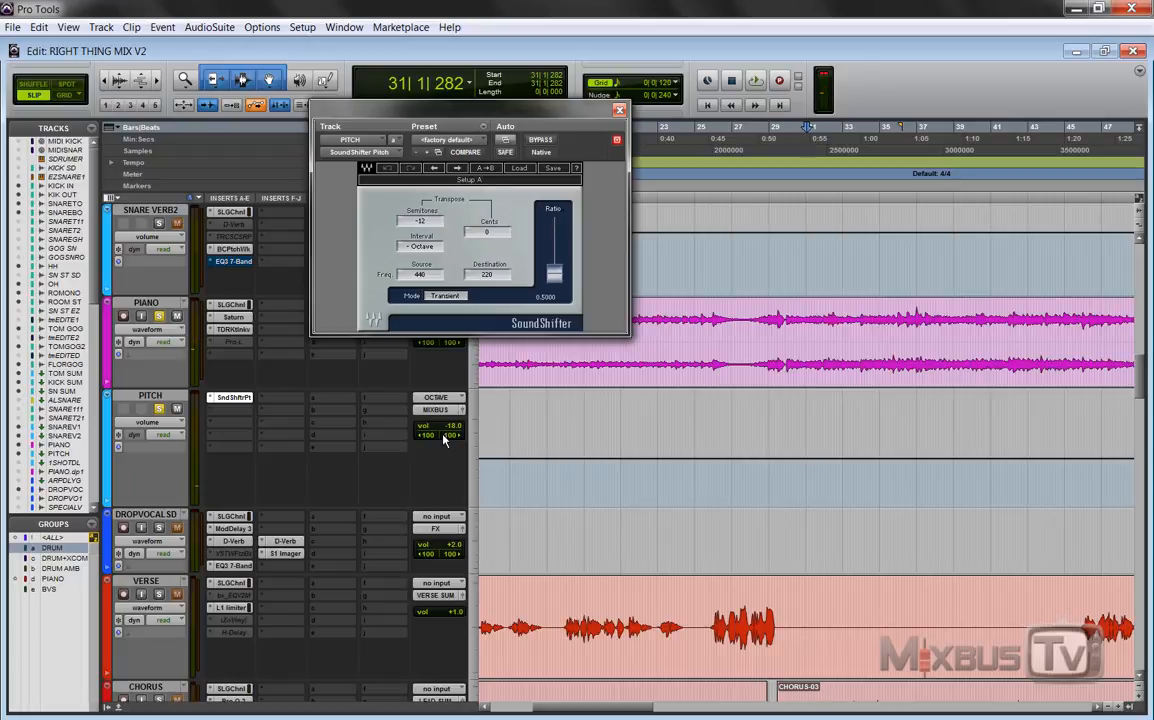
- Raise the PITCH track's volume to -2.7 dB during playback to exaggerate the octave effect, toggling the track's mute to compare
{"action": "left_click_drag", "start_coordinate": [452, 430], "coordinate": [451, 418]}
{"action": "key", "text": "space"}
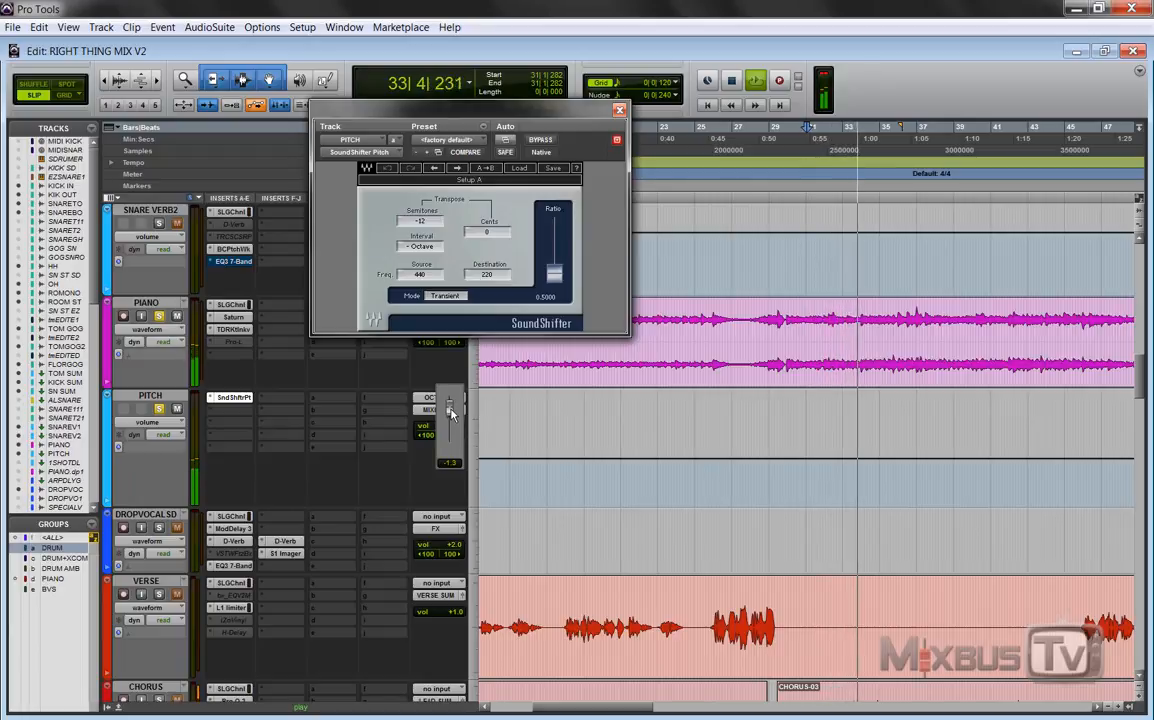
{"action": "left_click_drag", "start_coordinate": [450, 412], "coordinate": [449, 411]}
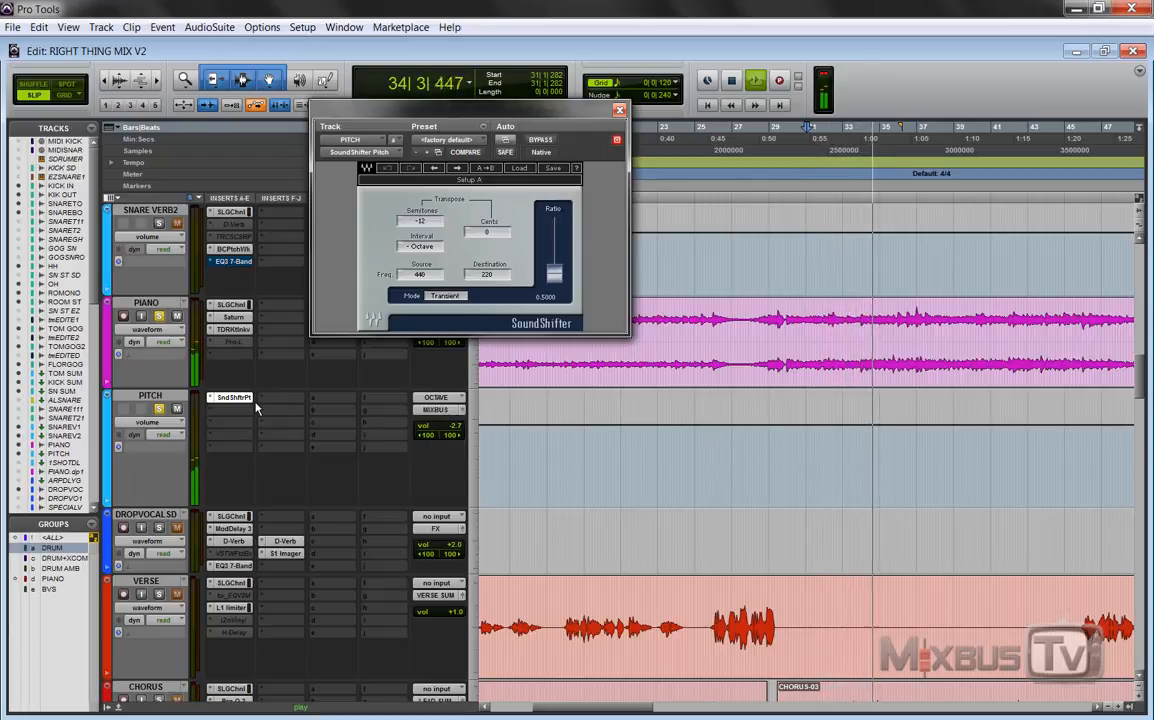
{"action": "left_click", "coordinate": [178, 408]}
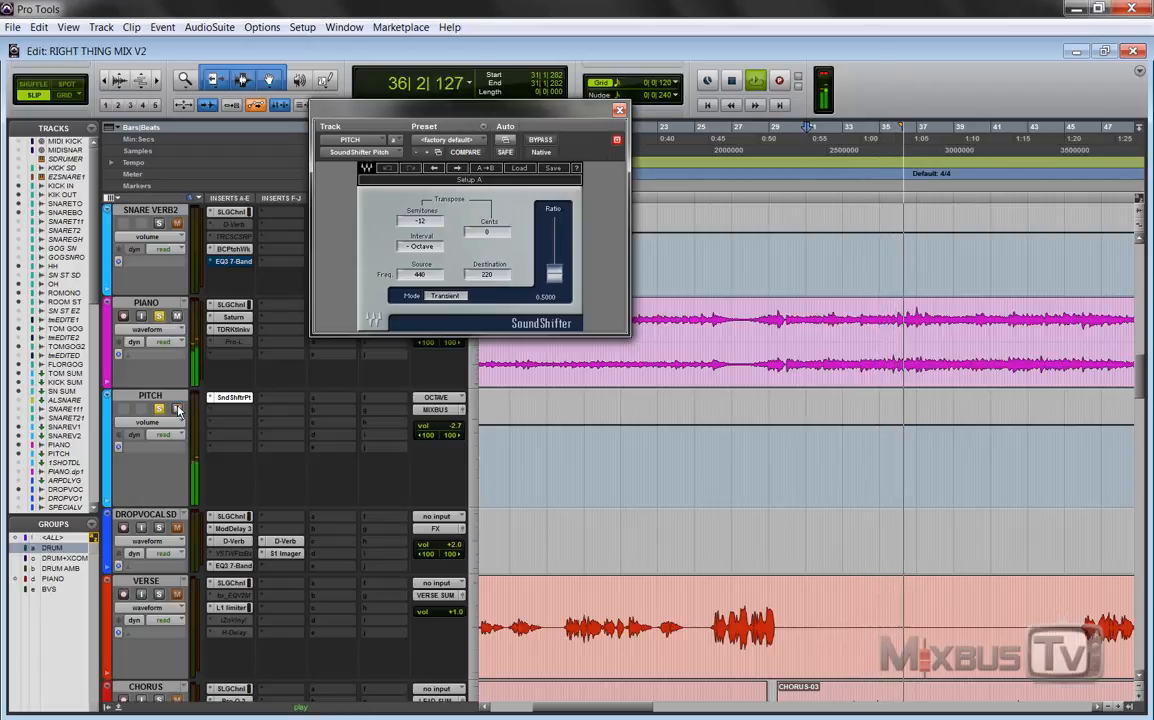
- Lower the PITCH track's volume to -16.5 dB while listening, and stop playback
{"action": "left_click", "coordinate": [453, 430]}
{"action": "left_click_drag", "start_coordinate": [453, 430], "coordinate": [452, 456]}
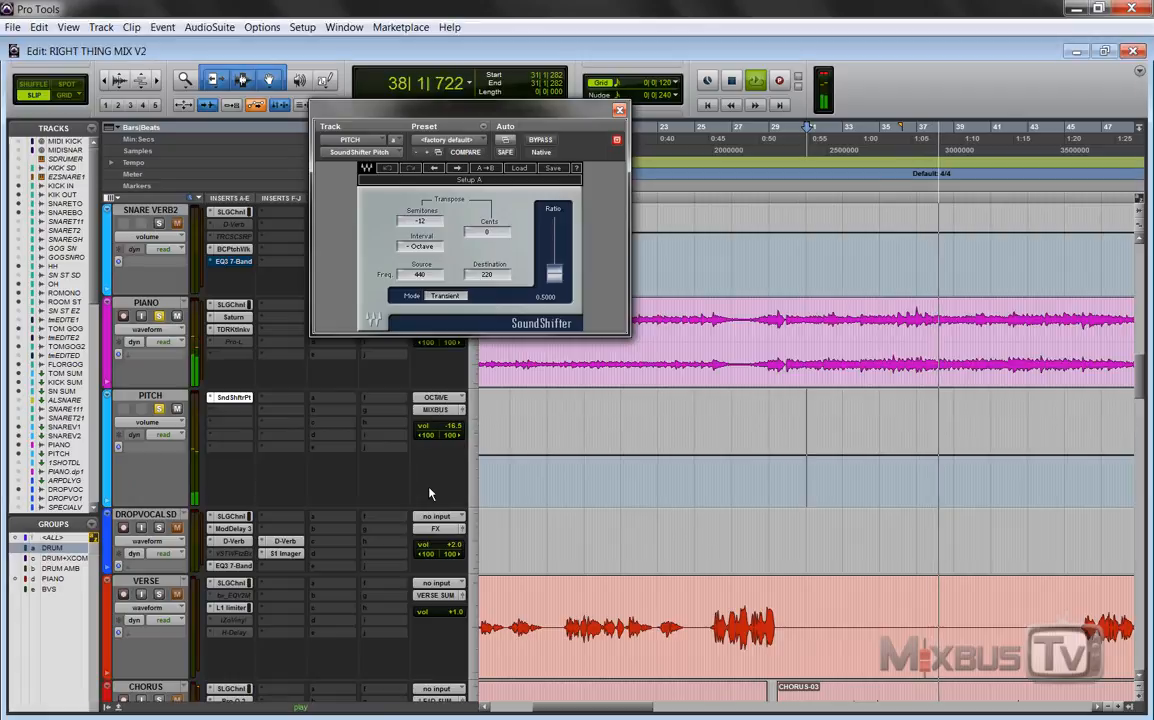
{"action": "key", "text": "space"}
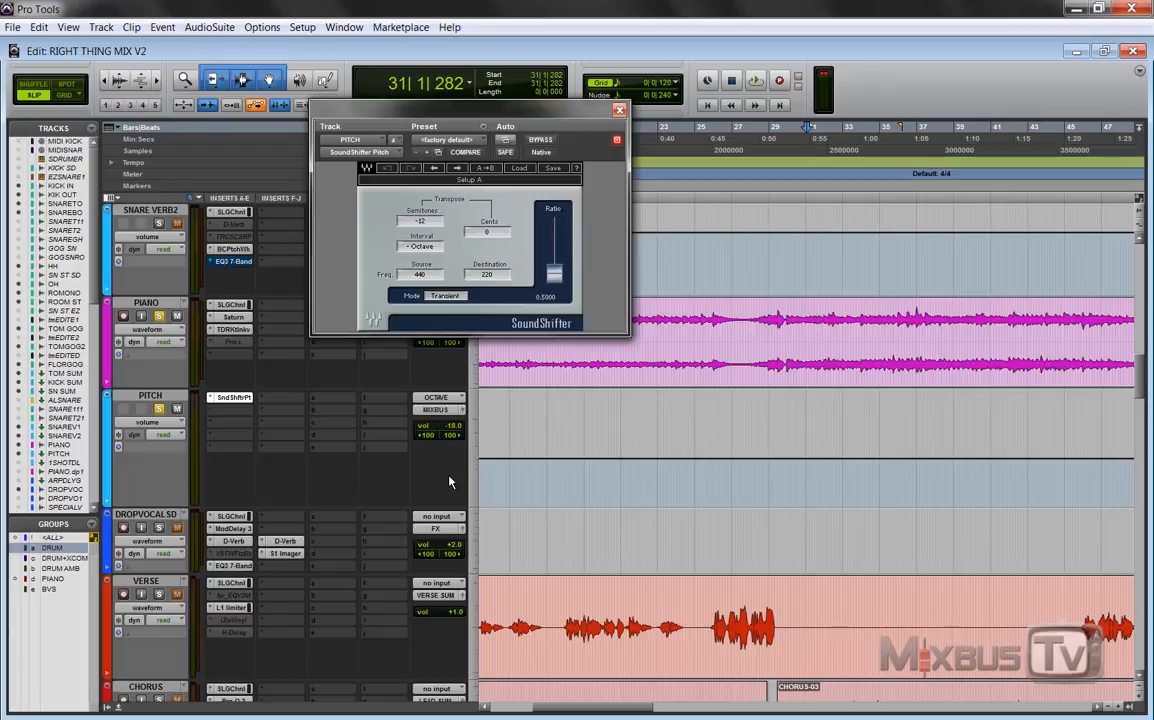
- Close the SoundShifter window, zoom the timeline out, and take the PITCH track out of solo
{"action": "left_click", "coordinate": [619, 109]}
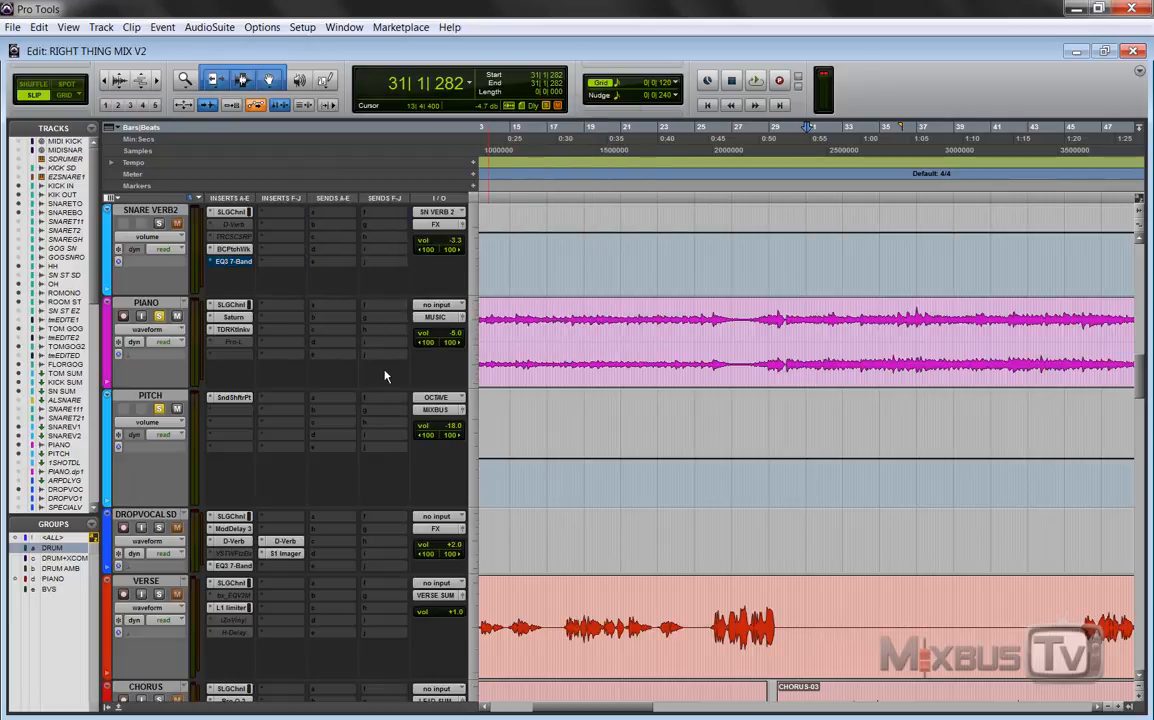
{"action": "key", "text": "r"}
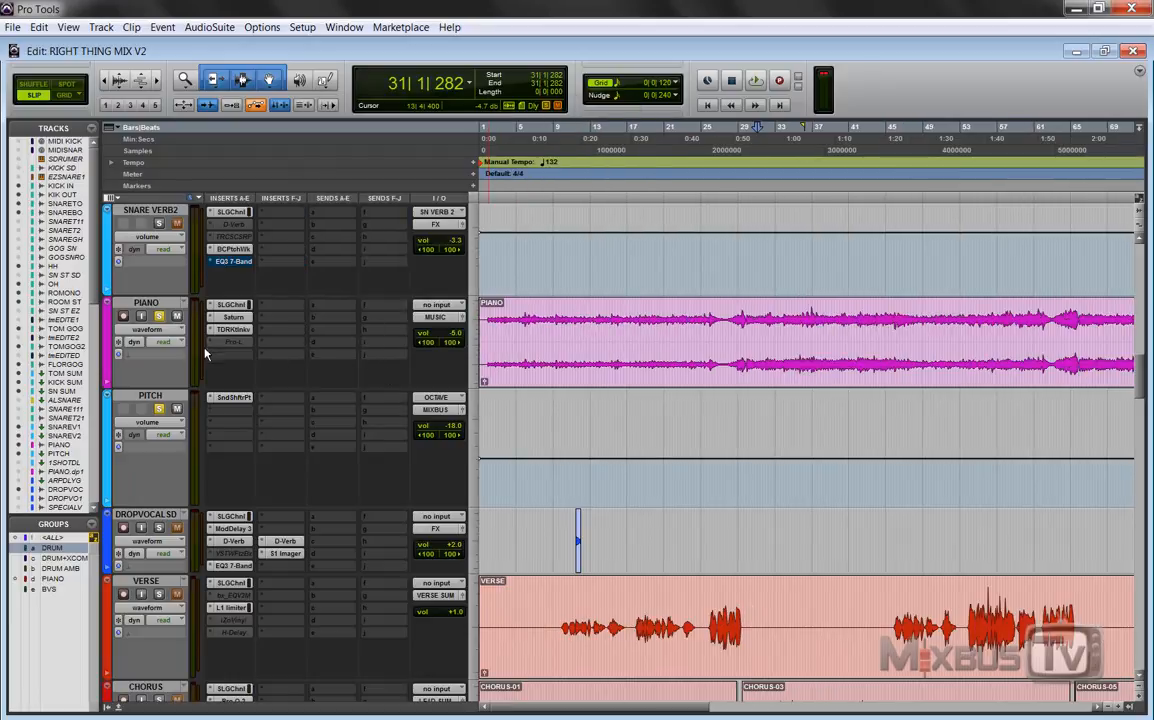
{"action": "left_click", "coordinate": [150, 395]}
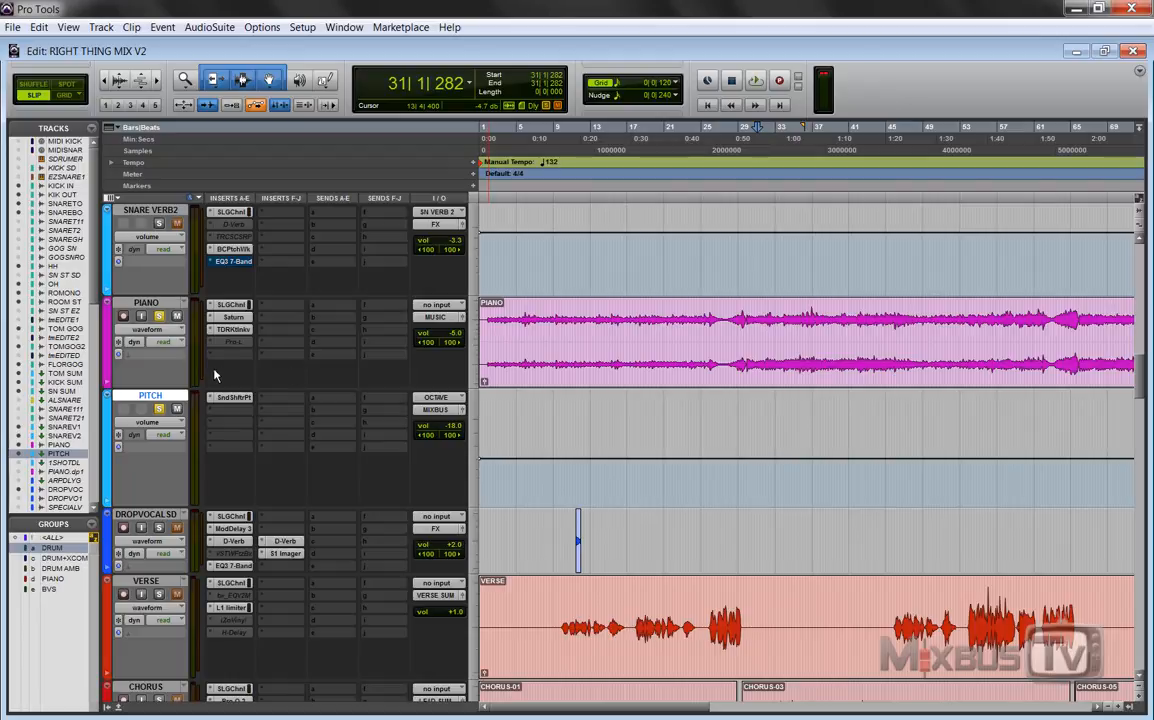
{"action": "left_click", "coordinate": [160, 409]}
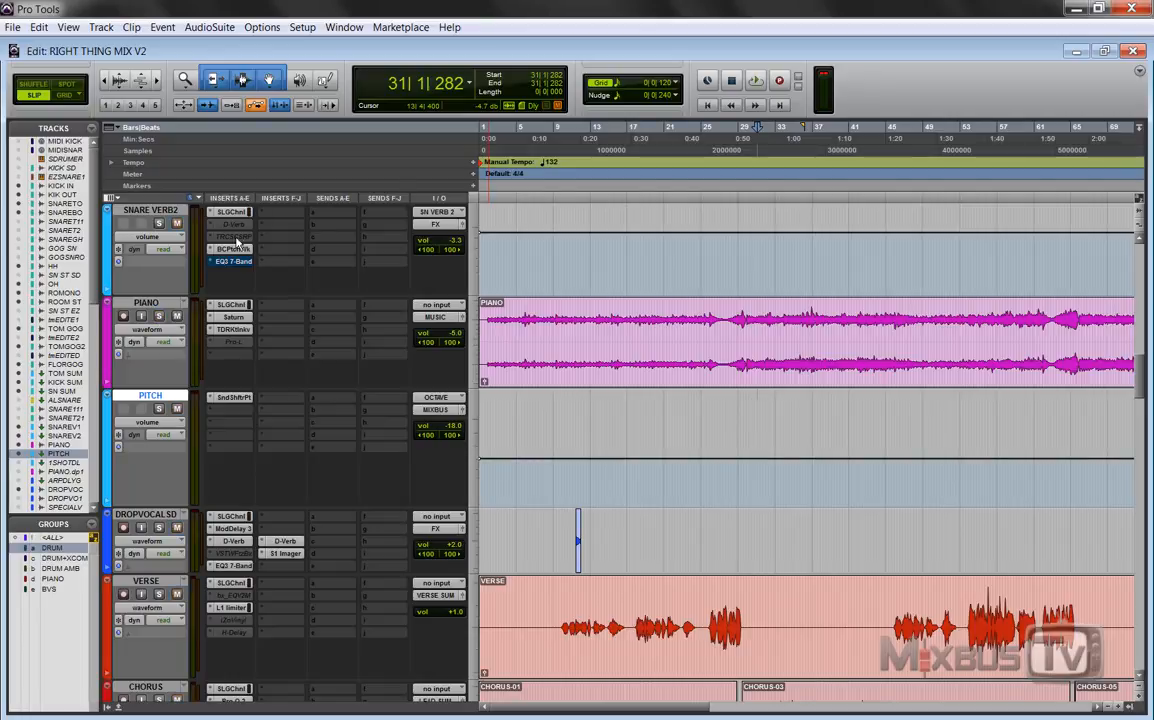
- Solo the PIANO HALL track and audition it with its SSLGChannel plug-in open
{"action": "key", "text": "ctrl+["}
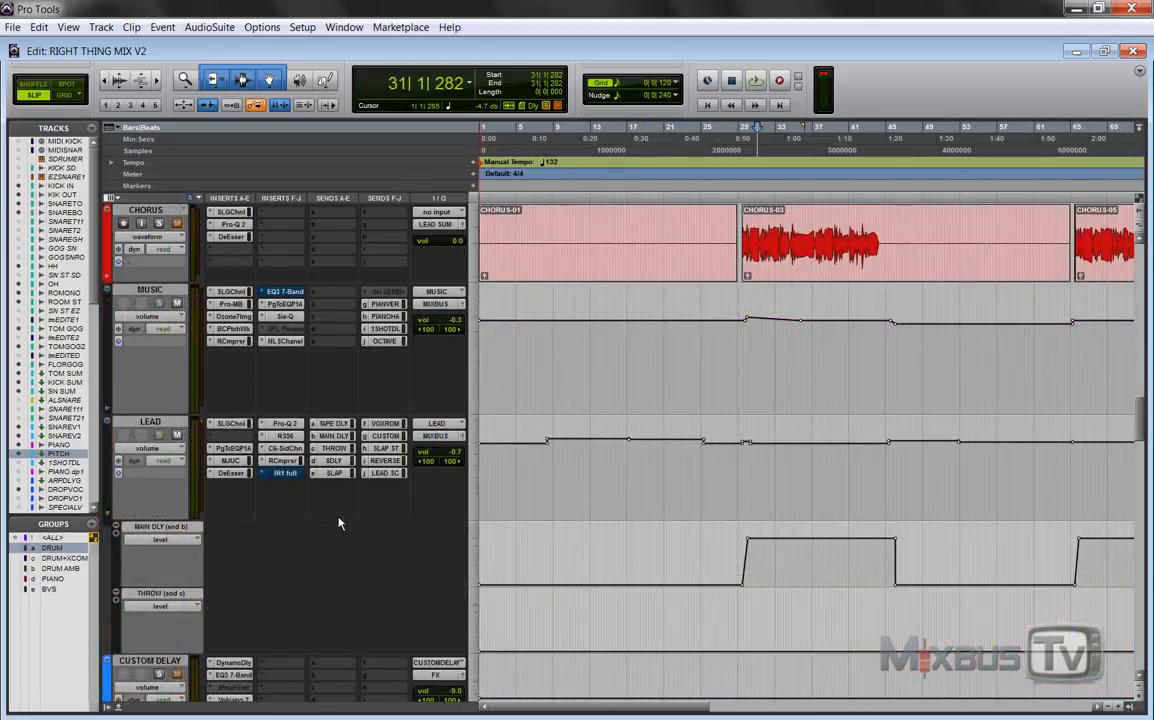
{"action": "scroll", "coordinate": [330, 353], "scroll_direction": "down", "scroll_amount": 15}
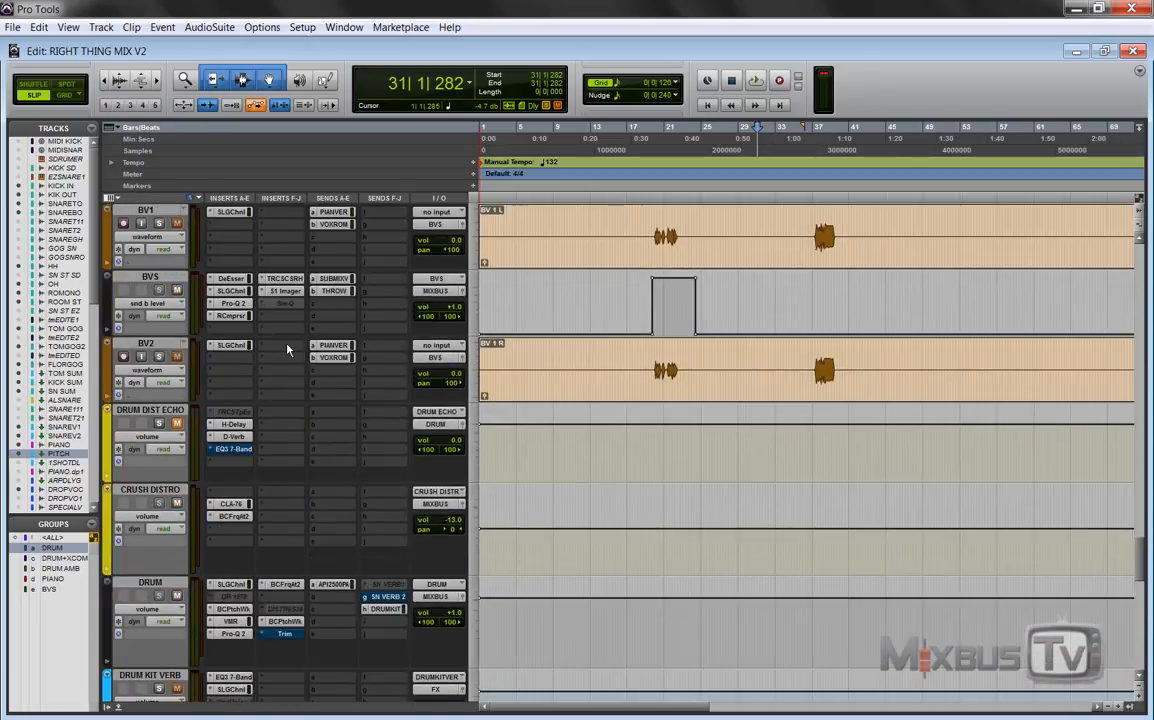
{"action": "scroll", "coordinate": [287, 350], "scroll_direction": "down", "scroll_amount": 5}
{"action": "scroll", "coordinate": [185, 460], "scroll_direction": "down", "scroll_amount": 1}
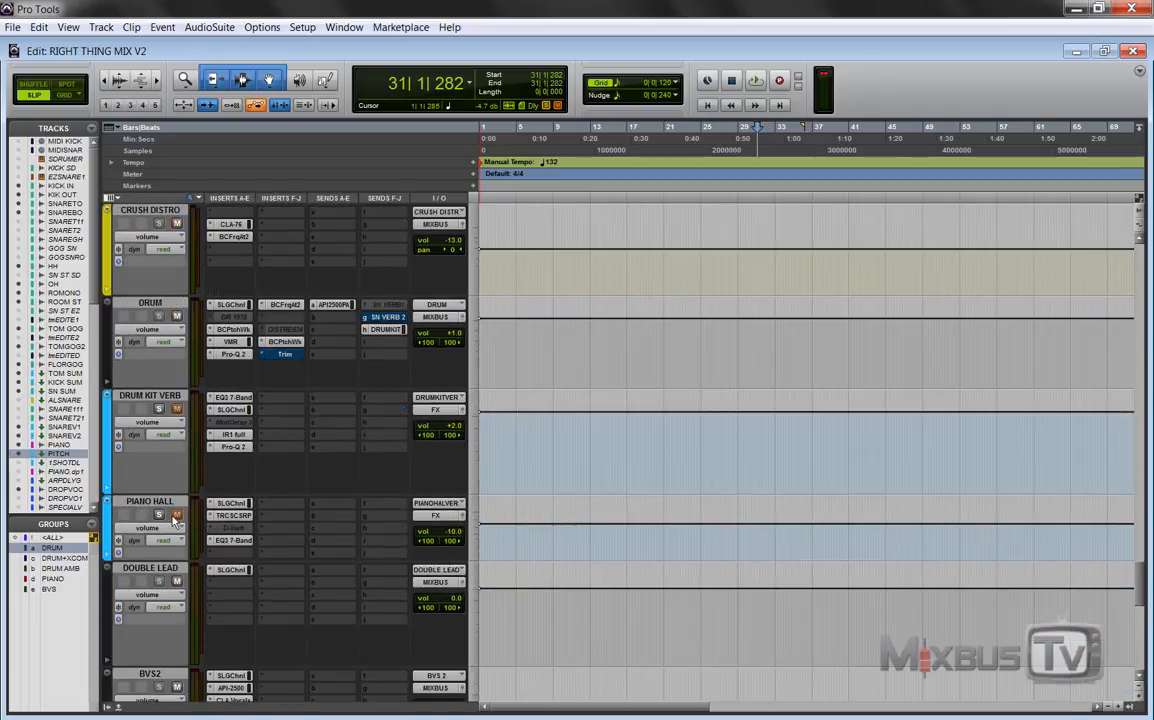
{"action": "left_click", "coordinate": [231, 503]}
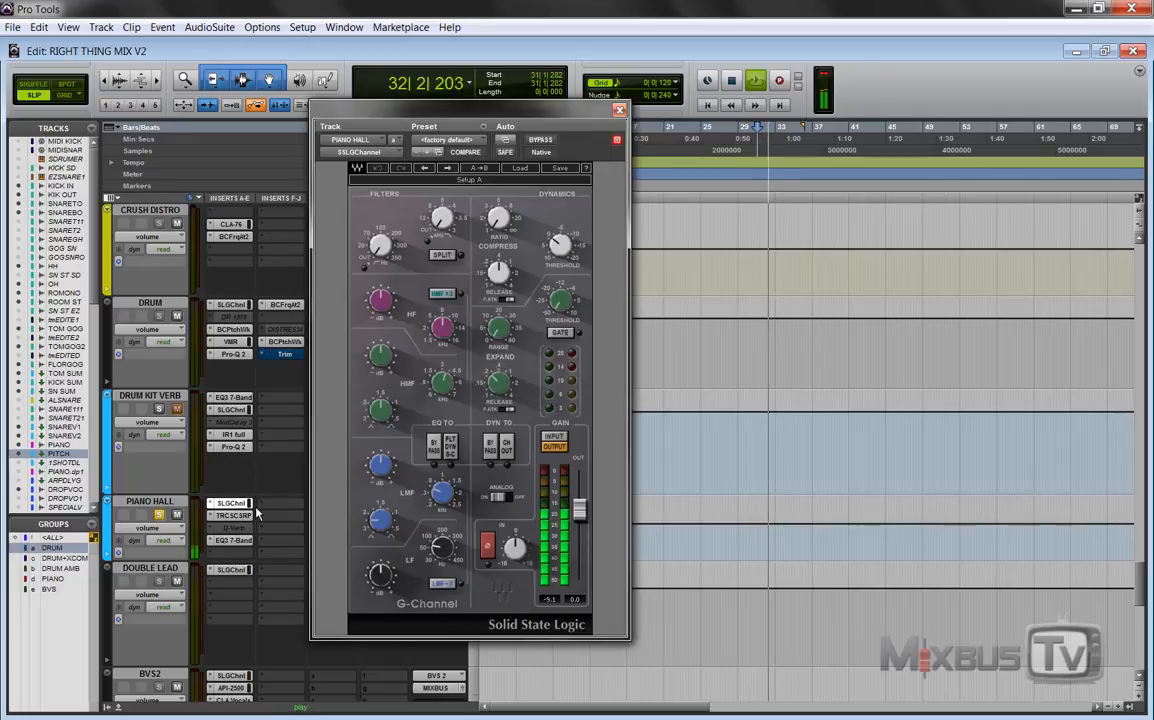
{"action": "key", "text": "space"}
- Inspect the T-RackS CSR Plate reverb and the EQ3 7-Band equalizer on the PIANO HALL track while playing it back
{"action": "left_click", "coordinate": [233, 516]}
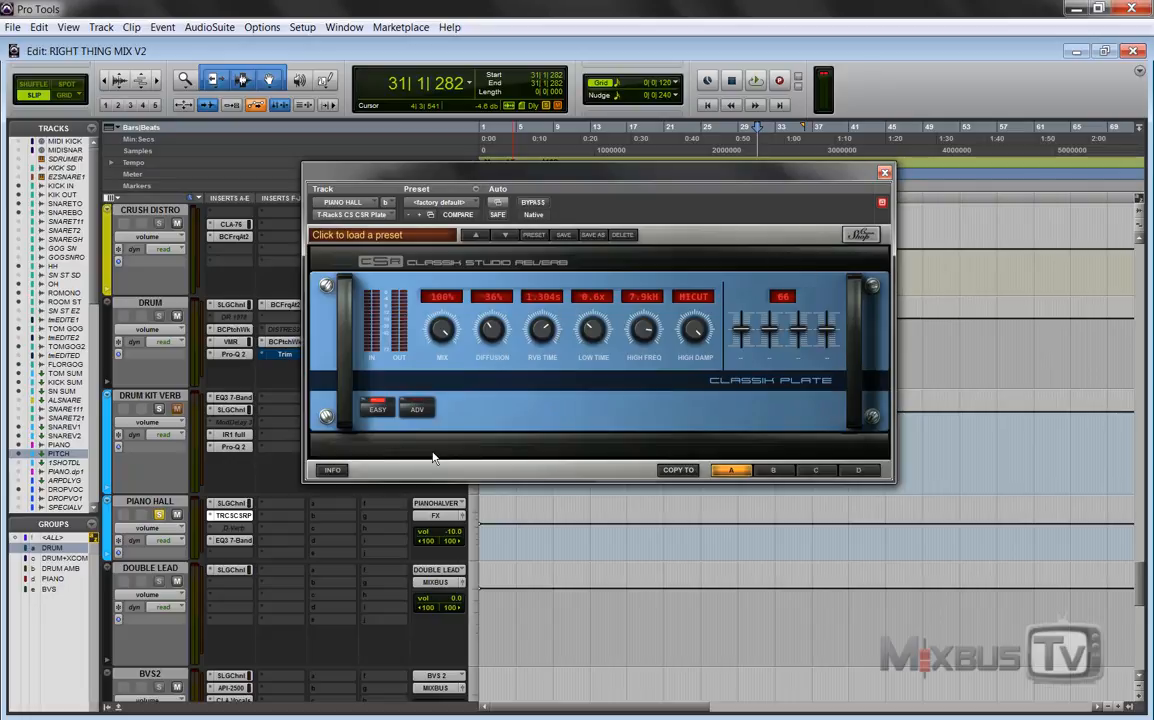
{"action": "key", "text": "space"}
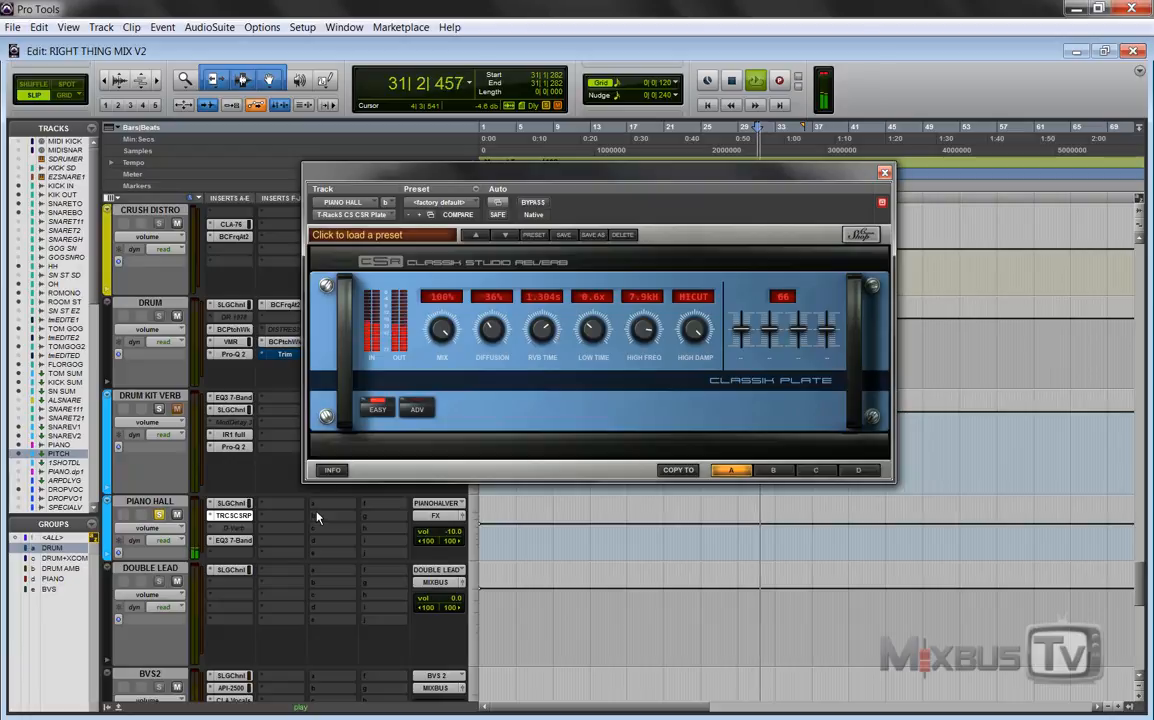
{"action": "left_click", "coordinate": [241, 542]}
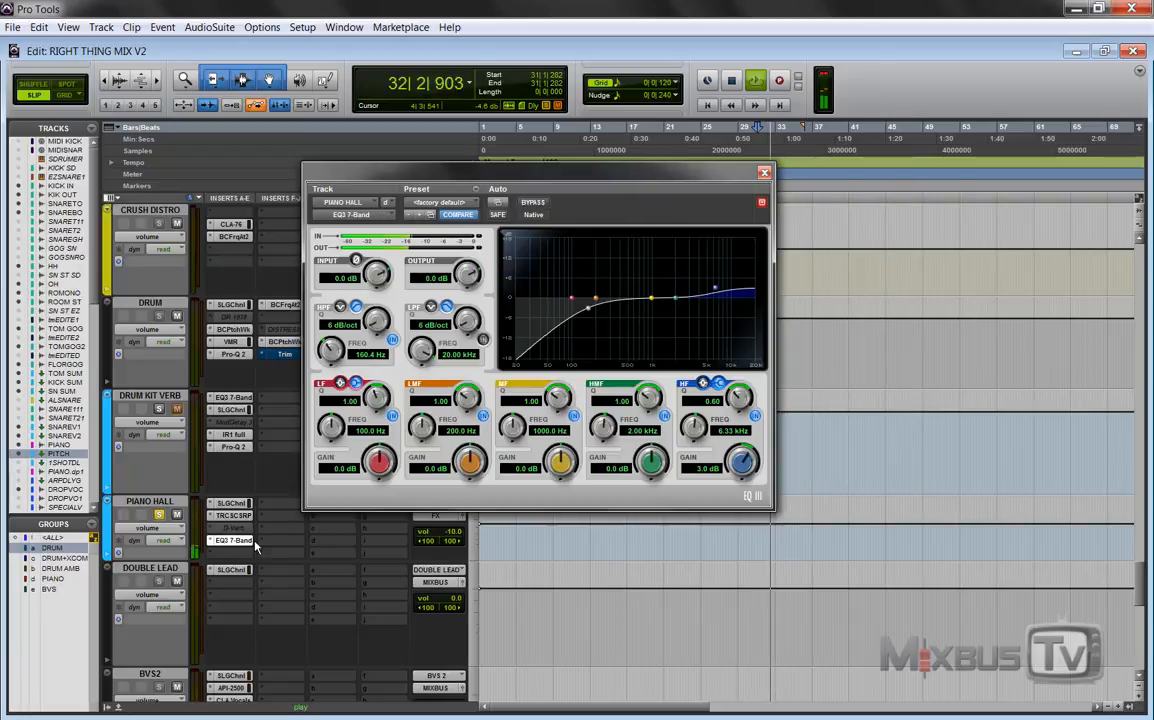
{"action": "key", "text": "space"}
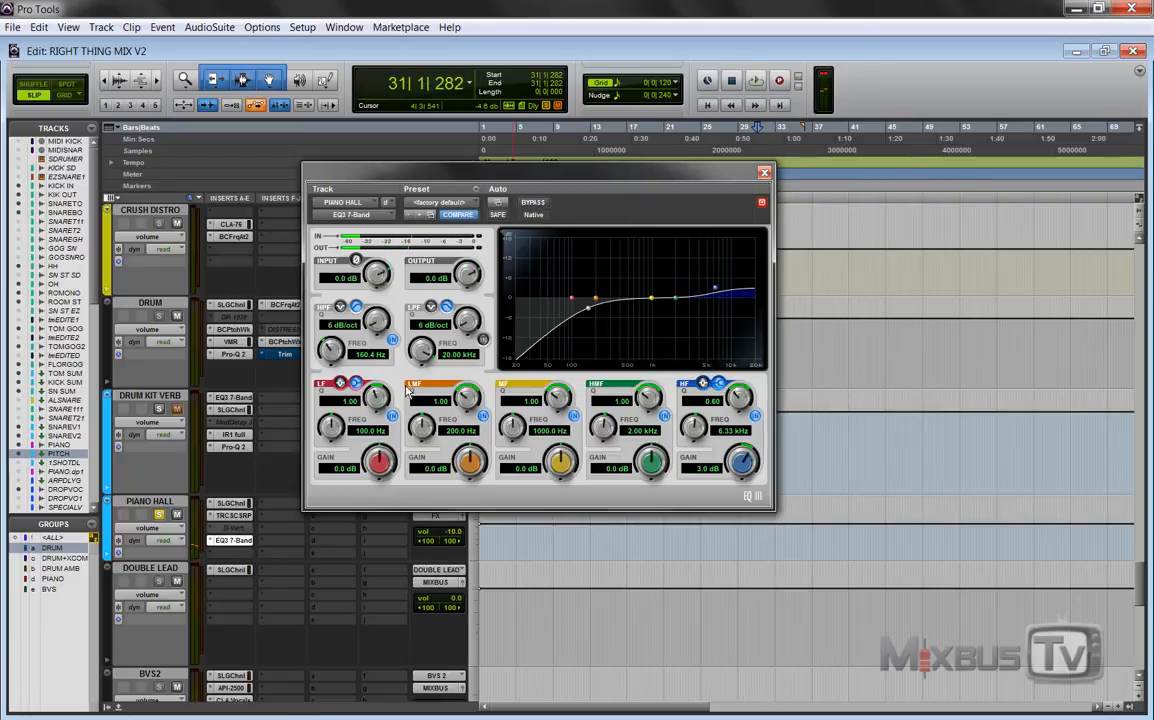
{"action": "key", "text": "space"}
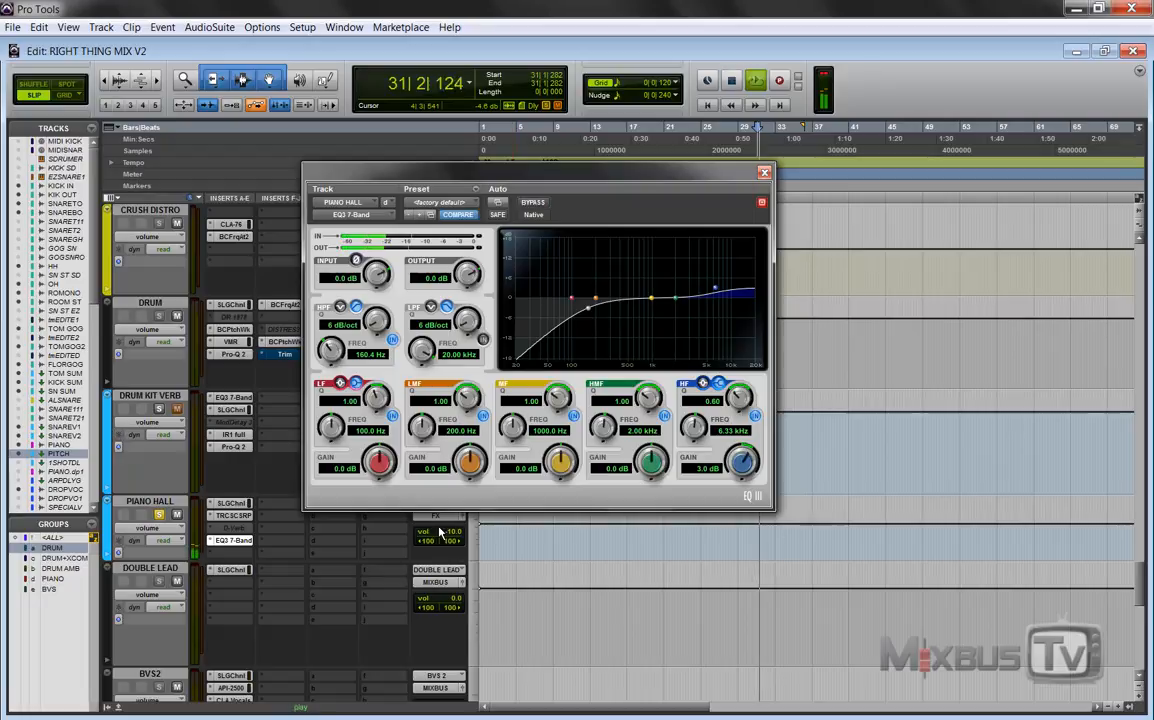
- Bring back the CSR Plate reverb and compare playback with the PIANO HALL track muted and unmuted
{"action": "left_click", "coordinate": [250, 516]}
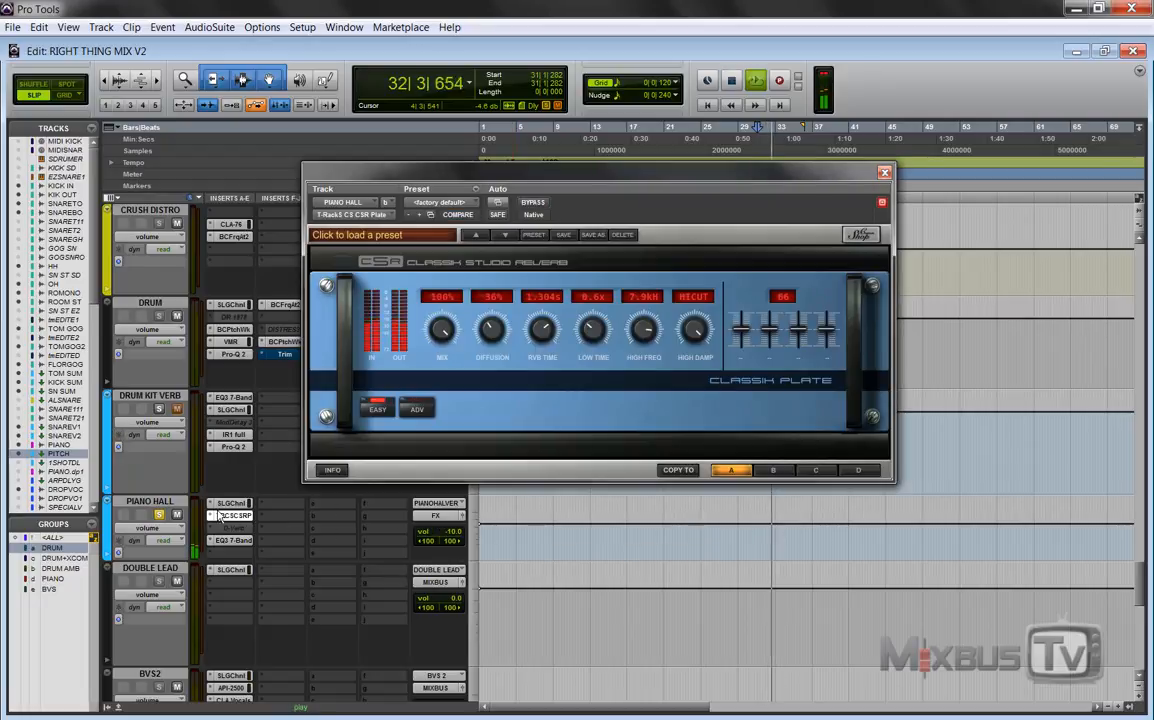
{"action": "left_click", "coordinate": [178, 514]}
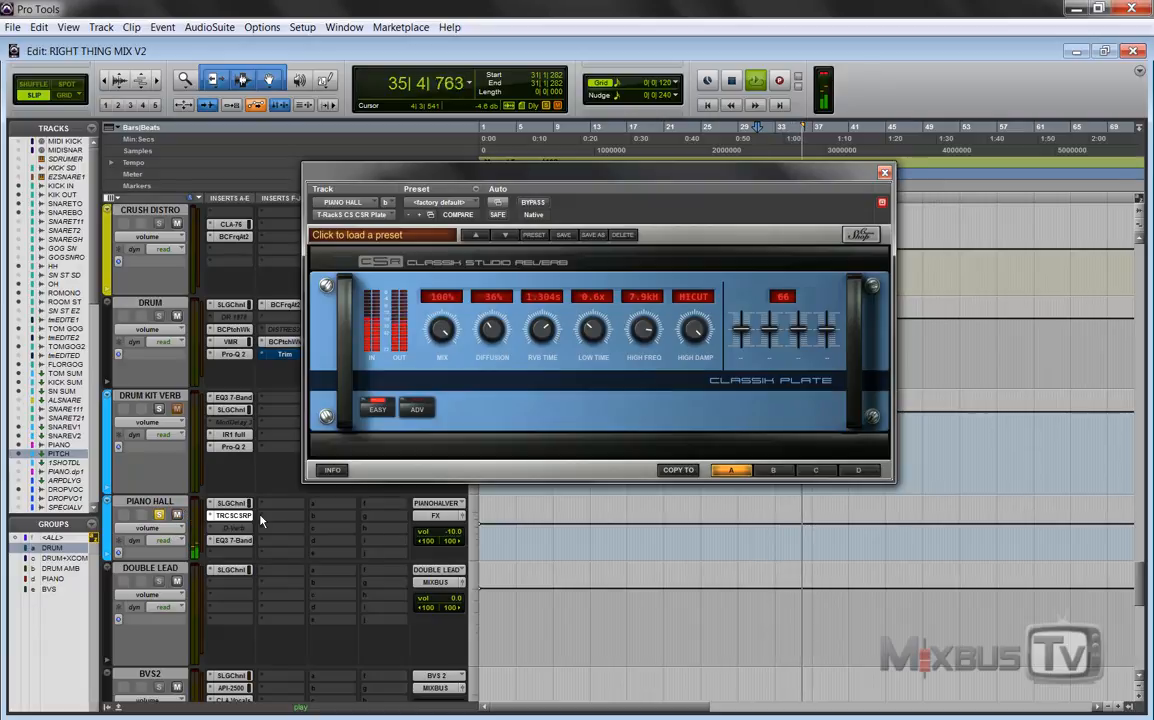
{"action": "left_click", "coordinate": [179, 516]}
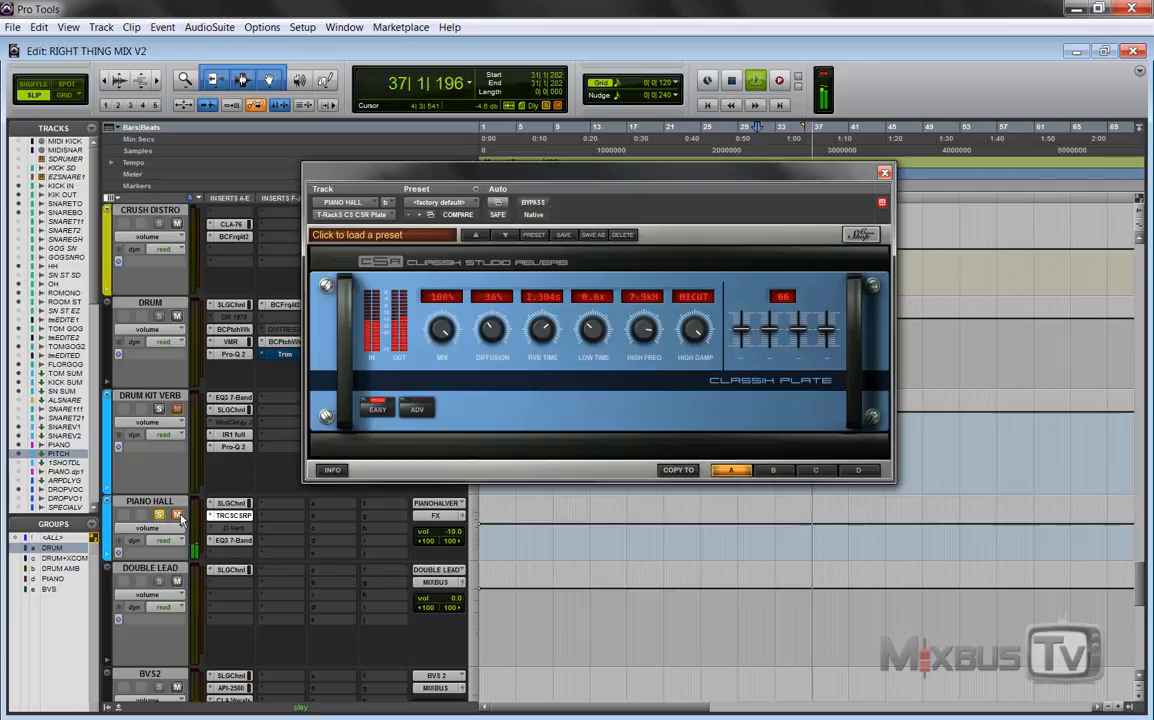
{"action": "left_click", "coordinate": [180, 516]}
{"action": "key", "text": "space"}
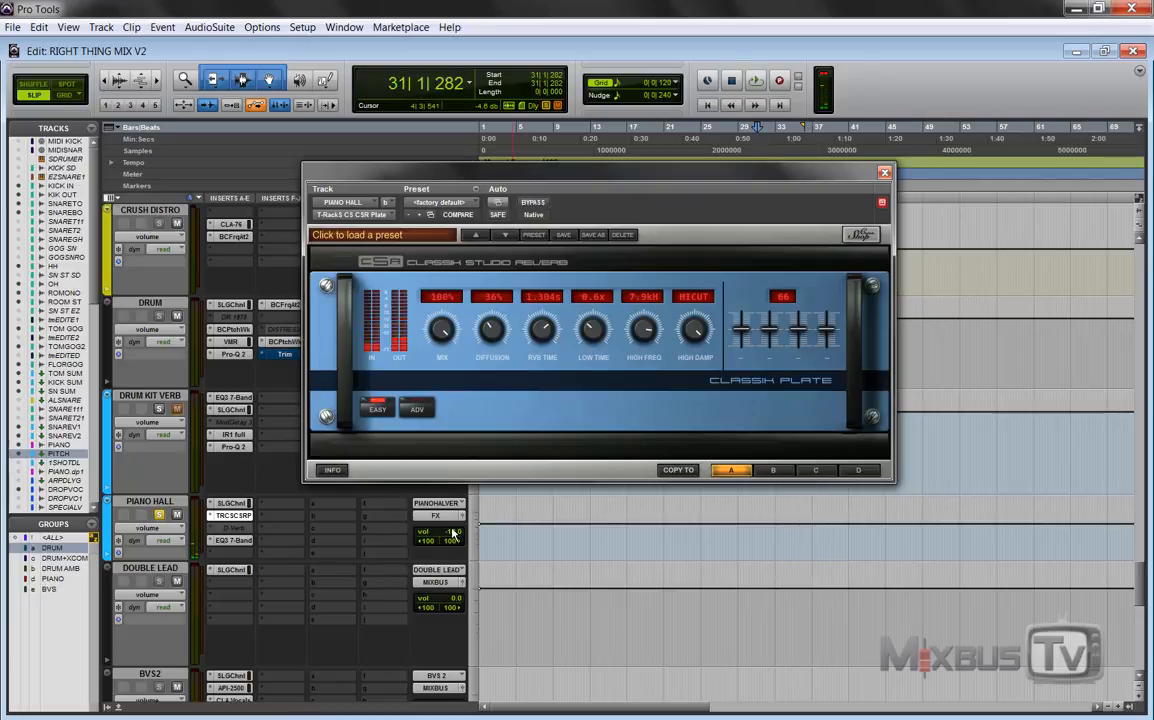
- Raise the PIANO HALL track's volume to -2.9 dB, and audition the stronger reverb with the track muted and unmuted
{"action": "left_click", "coordinate": [452, 535]}
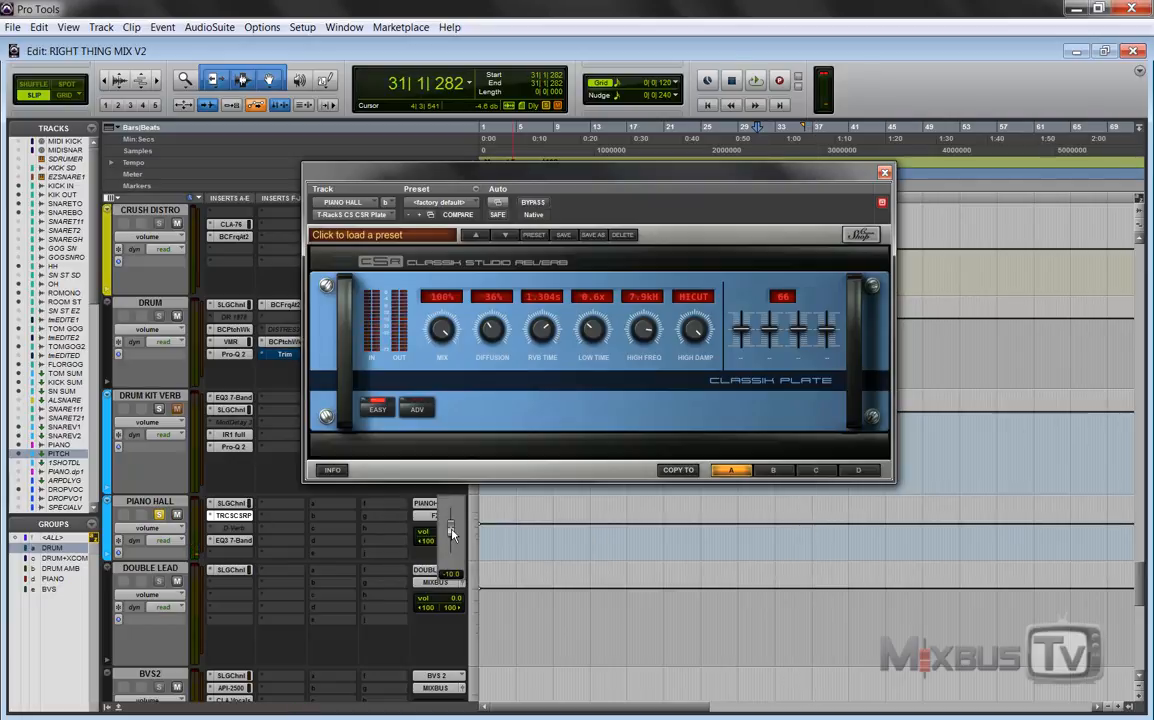
{"action": "left_click_drag", "start_coordinate": [453, 484], "coordinate": [462, 462]}
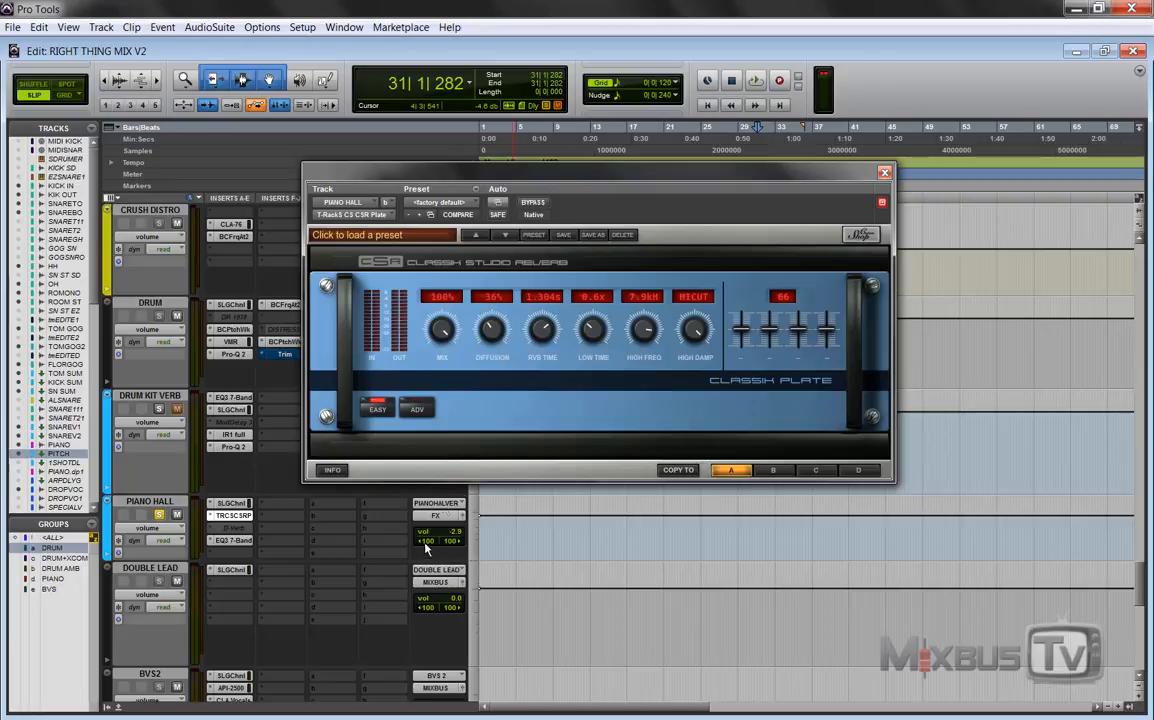
{"action": "key", "text": "space"}
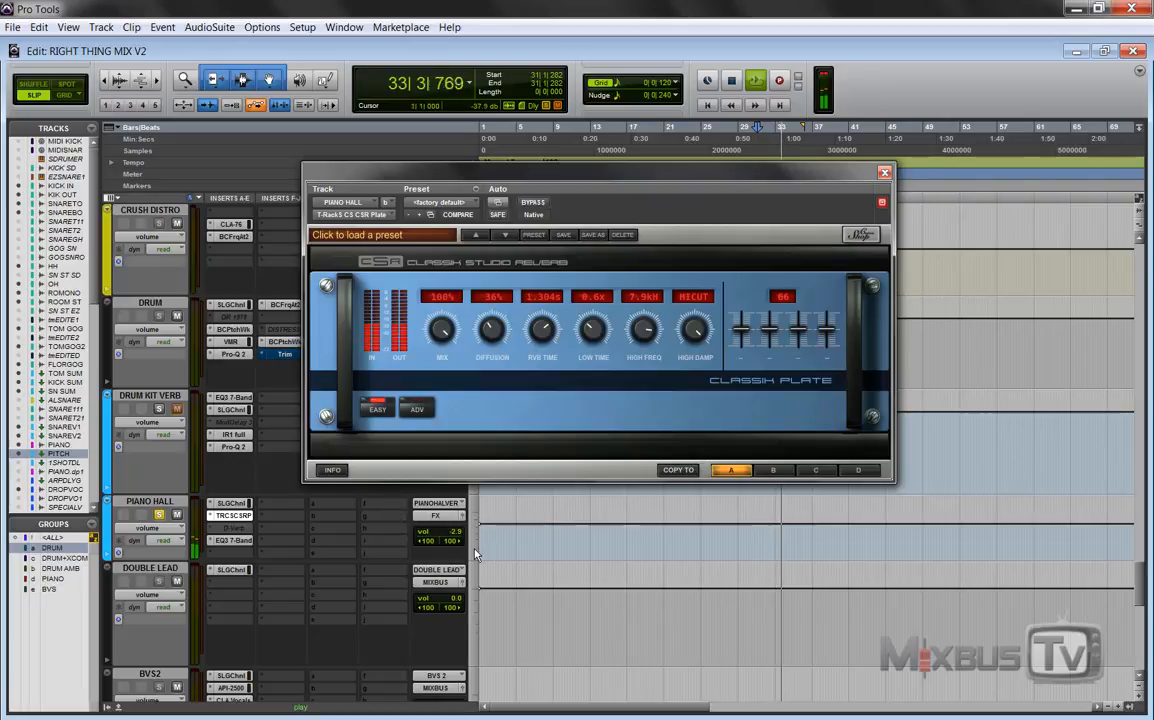
{"action": "left_click", "coordinate": [178, 517]}
{"action": "key", "text": "space"}
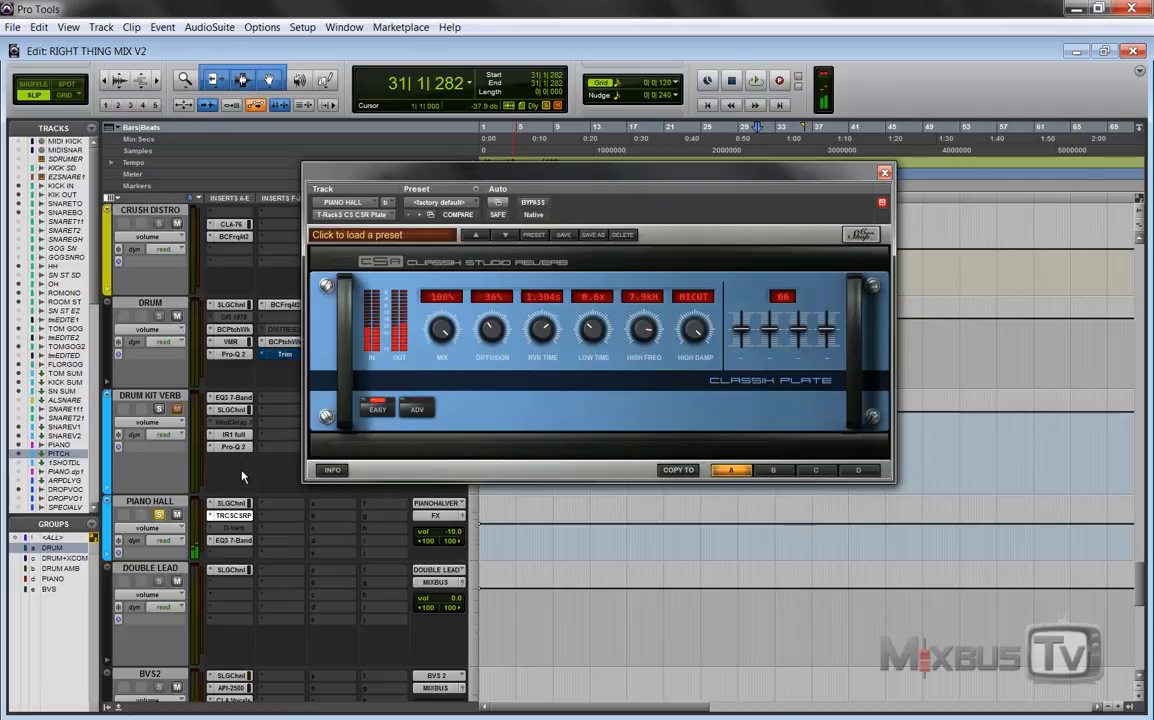
- Play back with the MUSIC track muted to audition the PIANO HALL reverb on its own
{"action": "scroll", "coordinate": [244, 480], "scroll_direction": "down", "scroll_amount": 8}
{"action": "scroll", "coordinate": [240, 503], "scroll_direction": "down", "scroll_amount": 12}
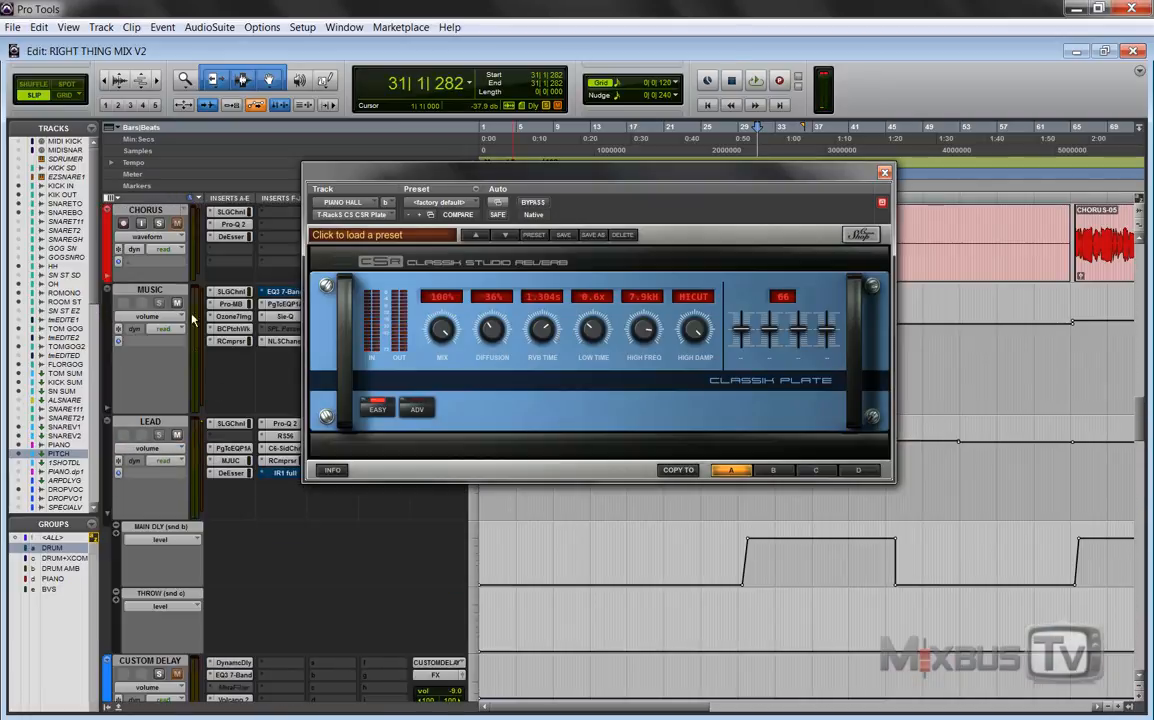
{"action": "left_click", "coordinate": [884, 173]}
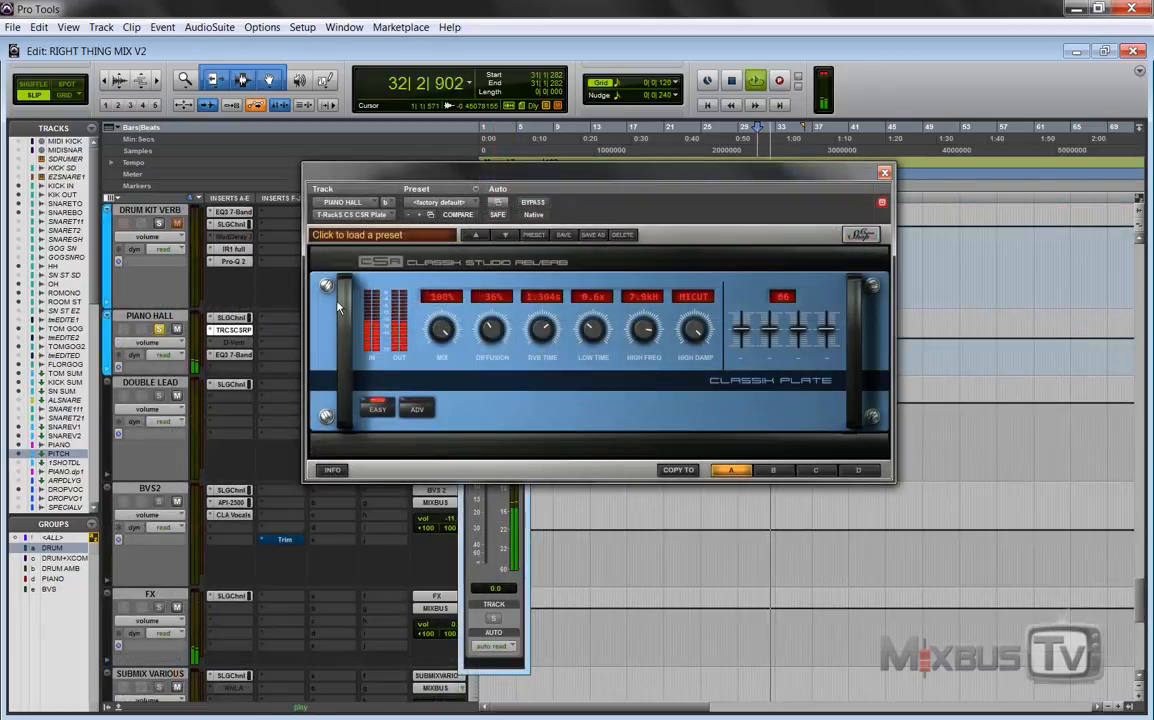
{"action": "scroll", "coordinate": [230, 320], "scroll_direction": "up", "scroll_amount": 10}
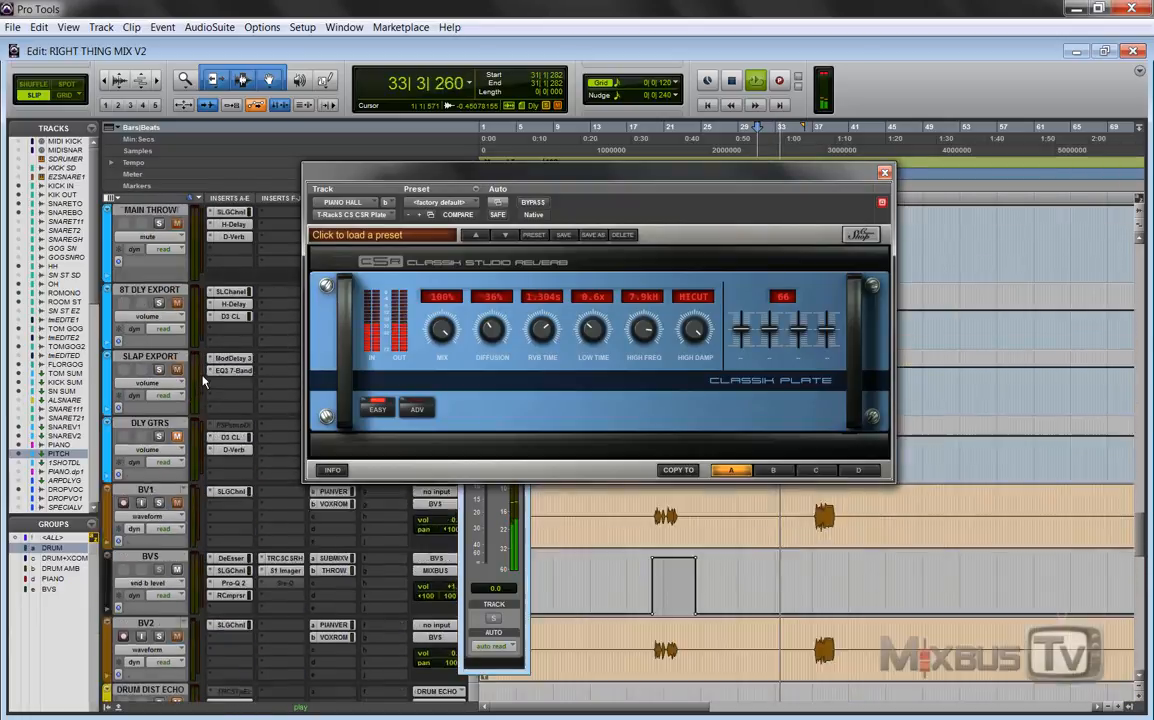
{"action": "scroll", "coordinate": [203, 380], "scroll_direction": "up", "scroll_amount": 3}
{"action": "scroll", "coordinate": [203, 380], "scroll_direction": "up", "scroll_amount": 4}
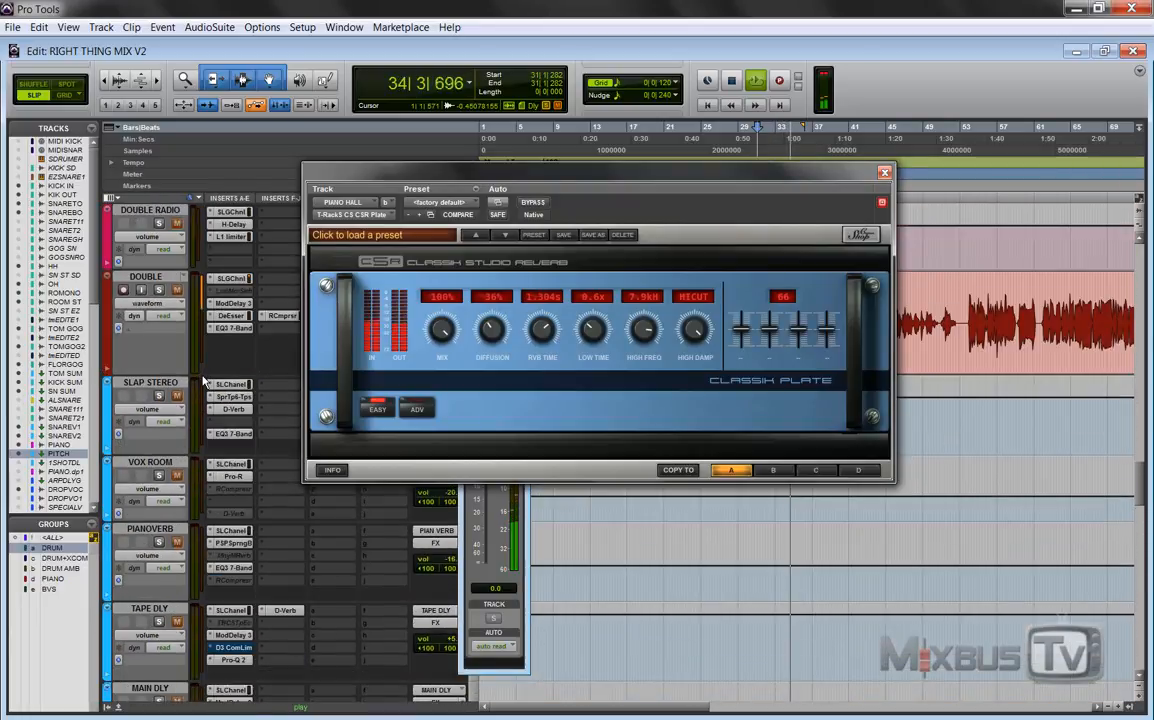
{"action": "scroll", "coordinate": [203, 380], "scroll_direction": "up", "scroll_amount": 6}
{"action": "scroll", "coordinate": [205, 370], "scroll_direction": "up", "scroll_amount": 3}
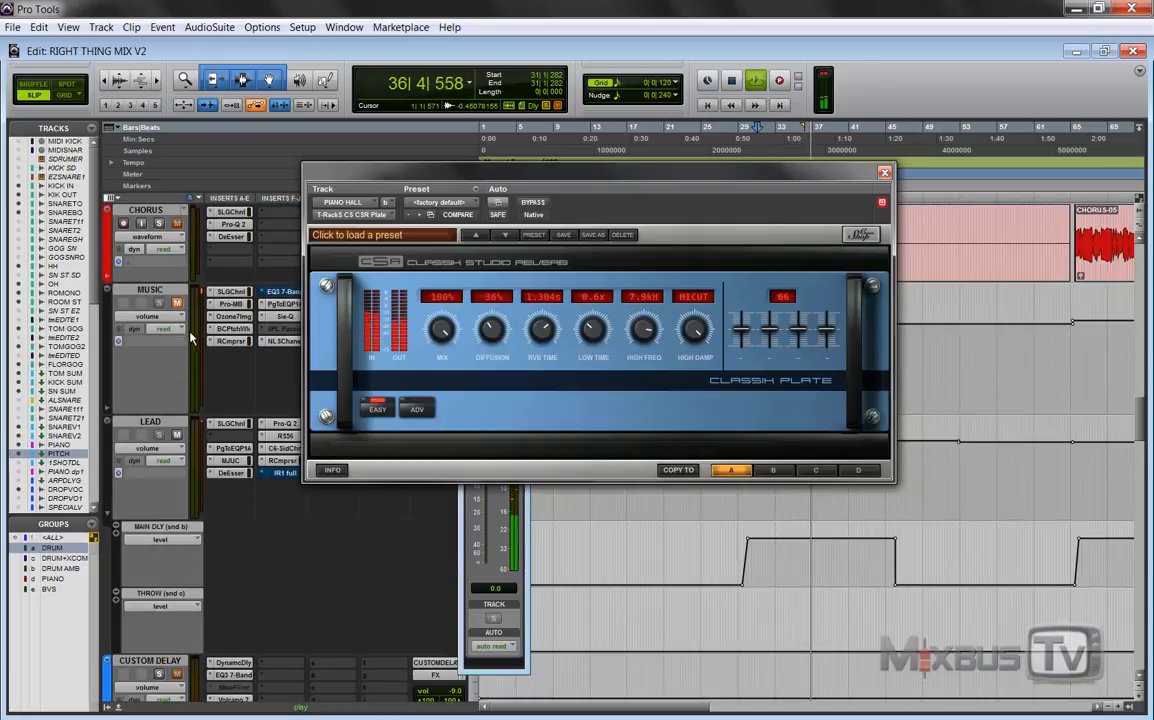
{"action": "key", "text": "space"}
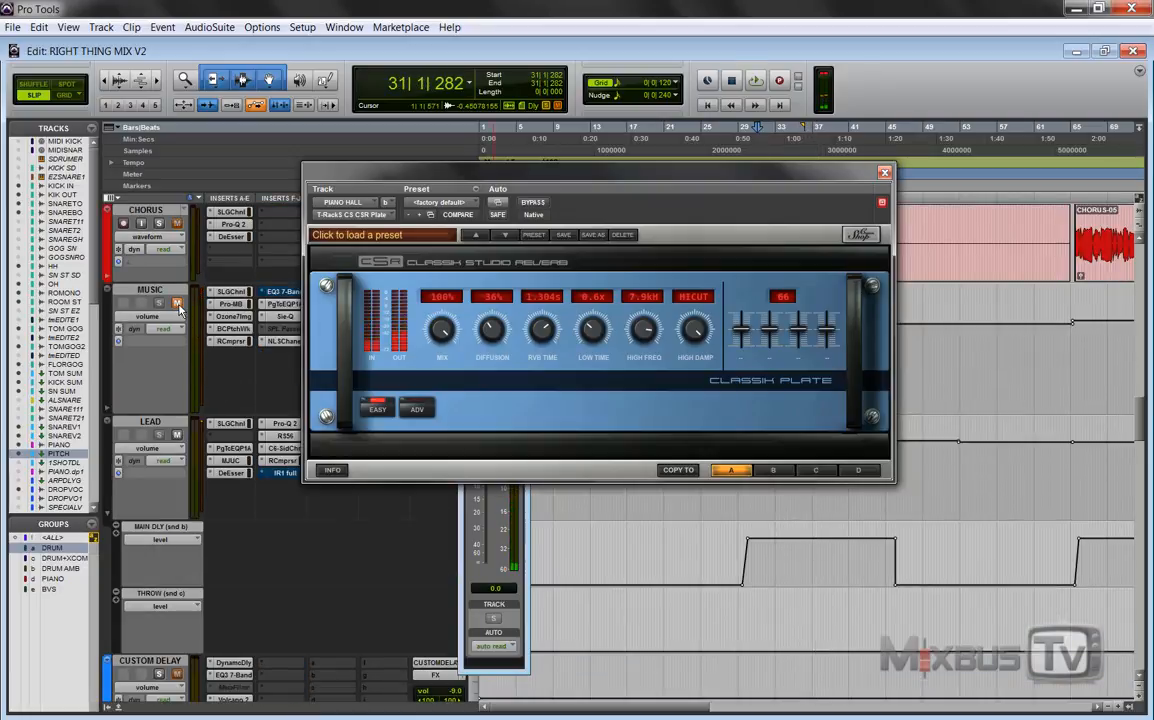
- Play back with the MUSIC track unmuted, comparing the mix with the PIANO HALL track muted and unmuted
{"action": "key", "text": "space"}
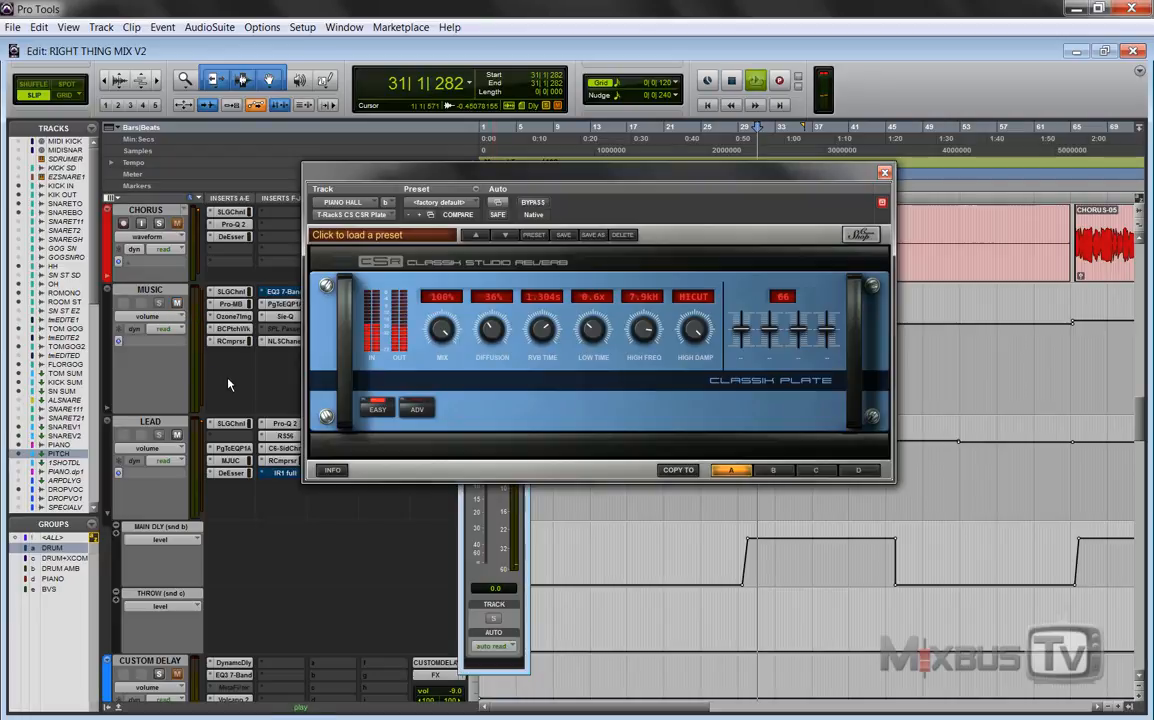
{"action": "scroll", "coordinate": [229, 383], "scroll_direction": "down", "scroll_amount": 5}
{"action": "scroll", "coordinate": [229, 383], "scroll_direction": "down", "scroll_amount": 10}
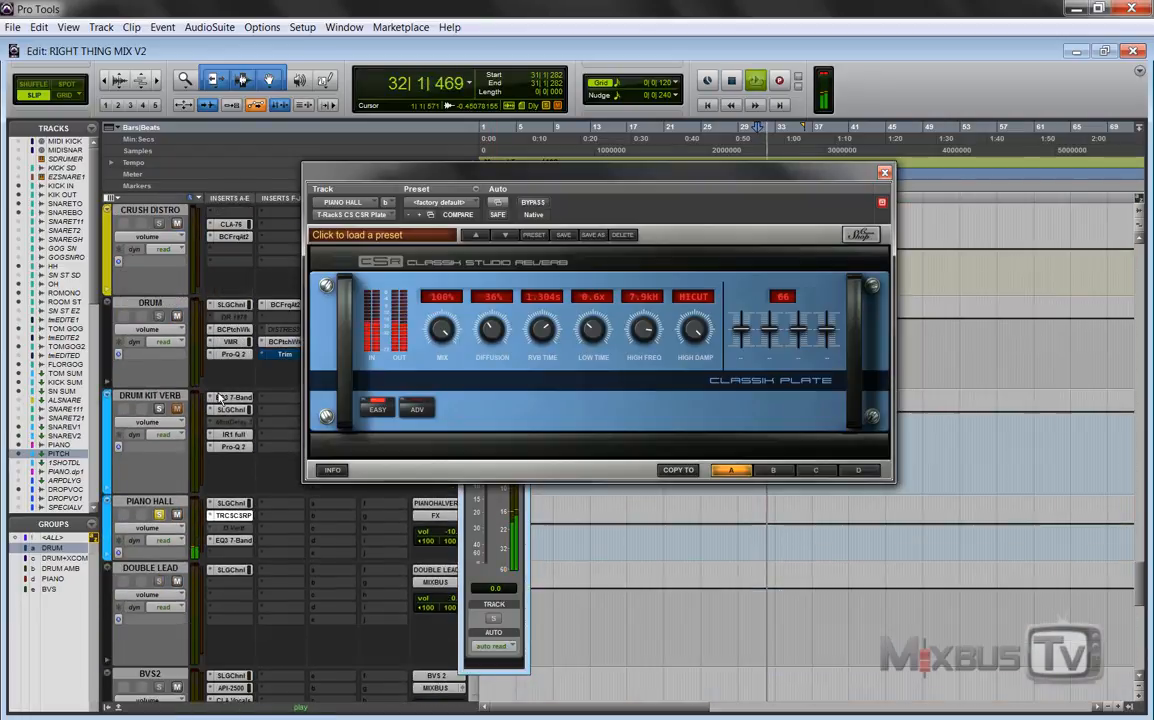
{"action": "left_click", "coordinate": [176, 514]}
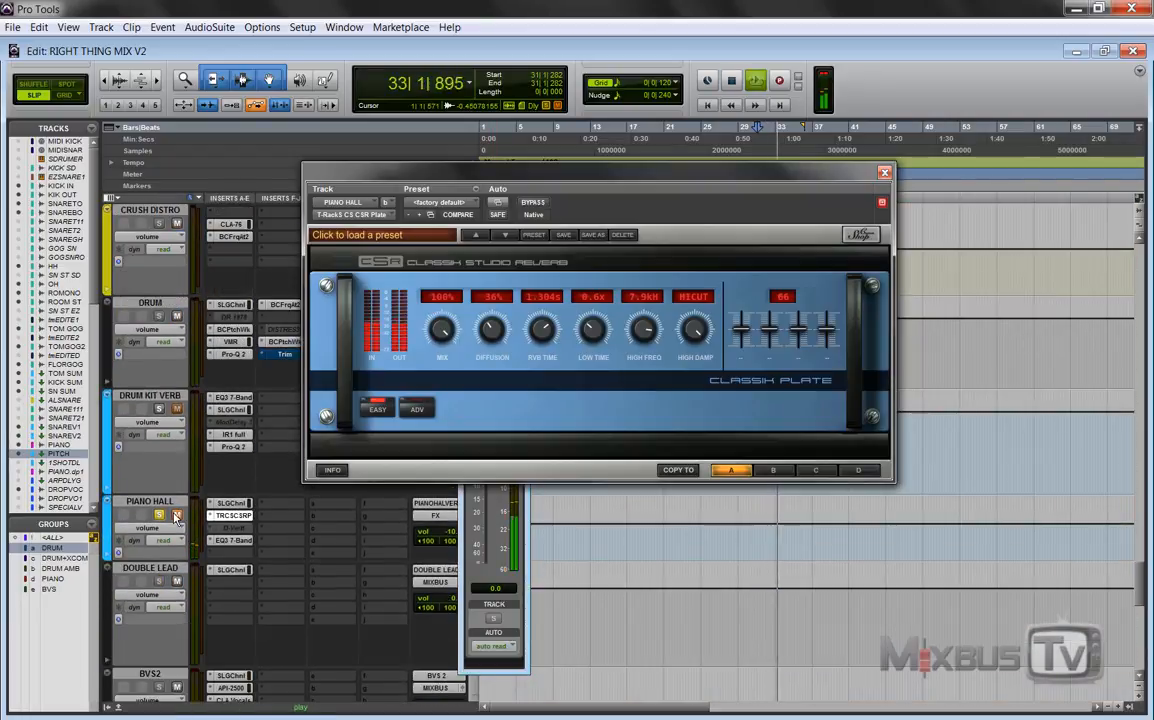
{"action": "left_click", "coordinate": [176, 514]}
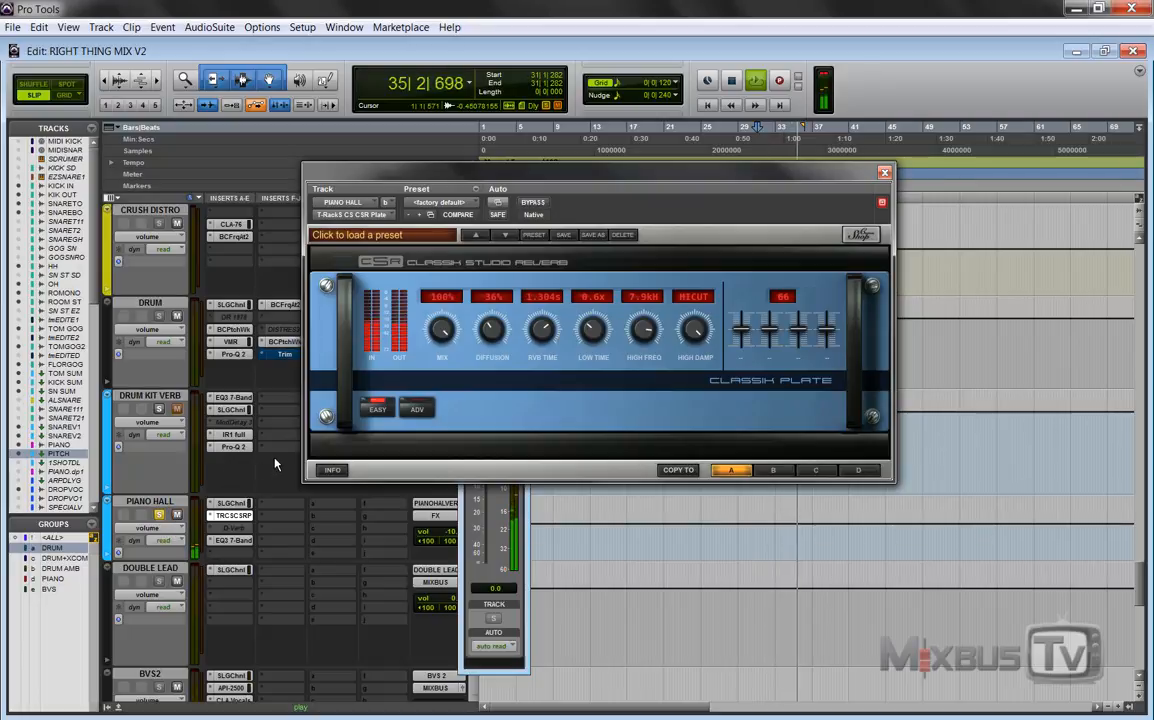
{"action": "key", "text": "space"}
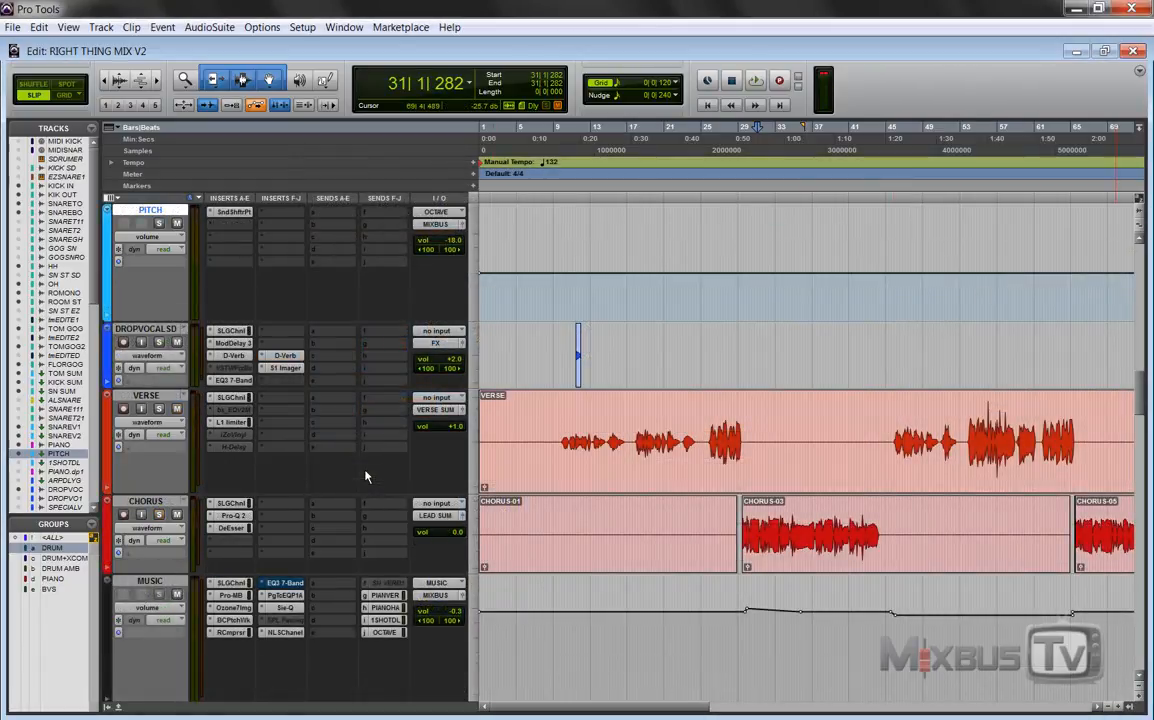
{"action": "key", "text": "ctrl+["}
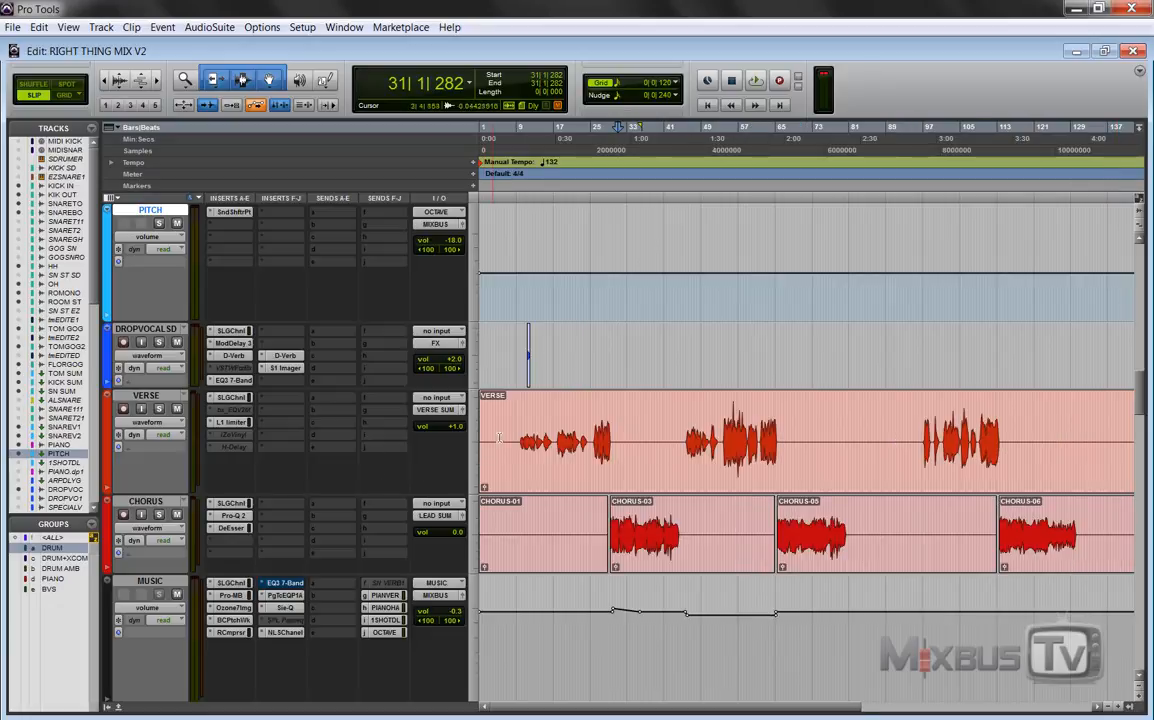
{"action": "left_click_drag", "start_coordinate": [519, 430], "coordinate": [593, 424]}
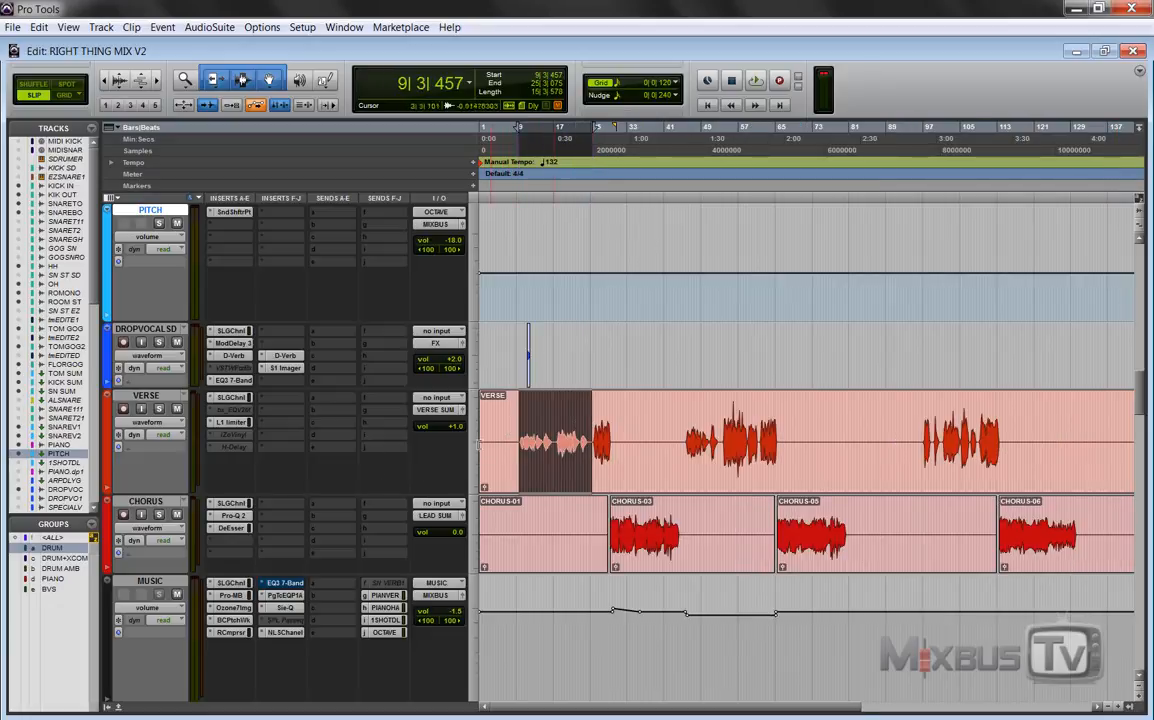
{"action": "key", "text": "ctrl+]"}
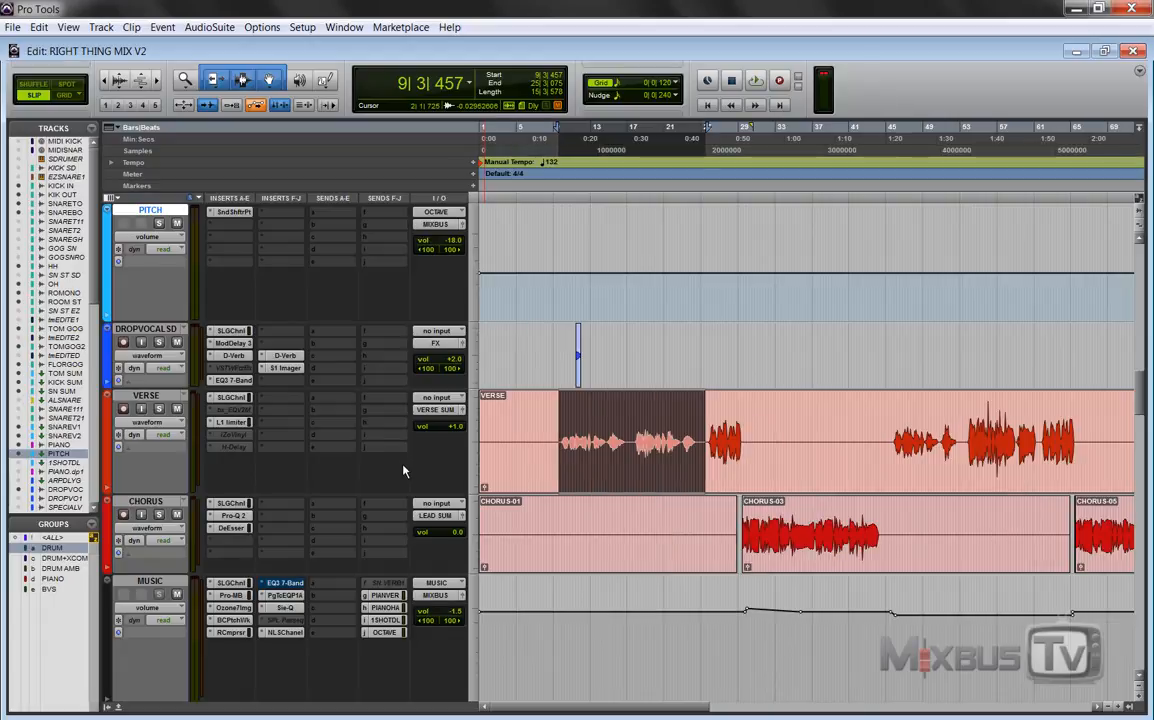
{"action": "key", "text": "Tab"}
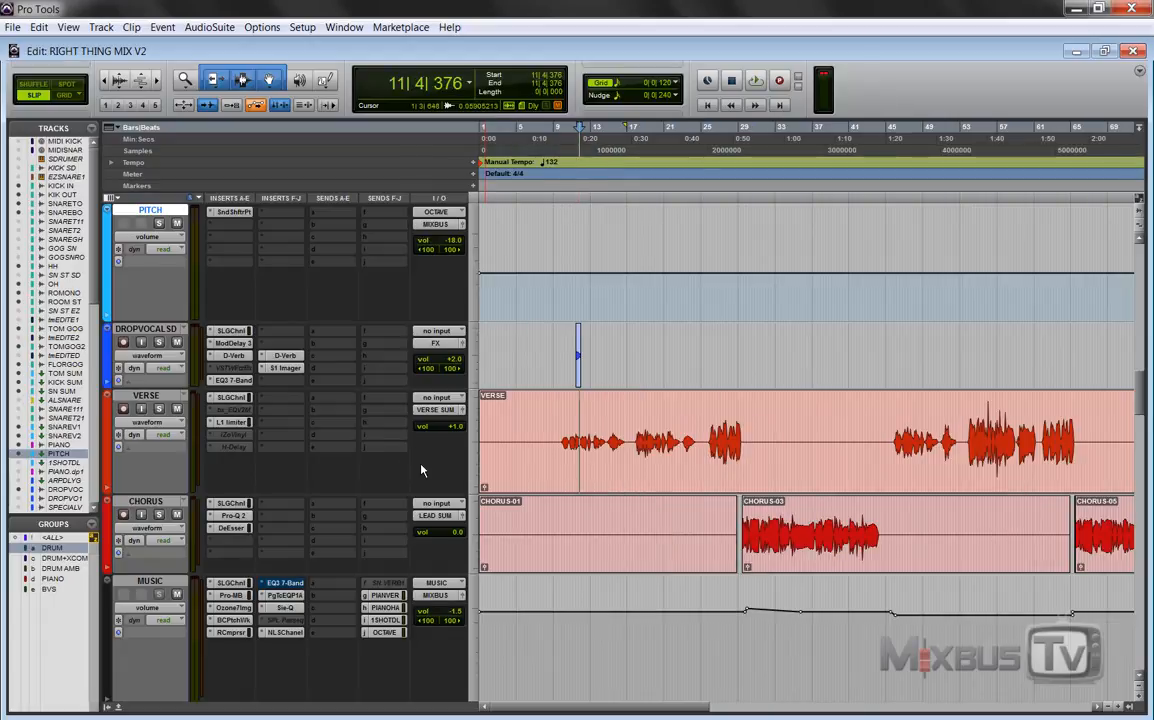
- Examine the clips, inserts and sends on the DROPVOCALSD, VERSE, CHORUS, MUSIC and LEAD tracks
{"action": "key", "text": "ctrl+]"}
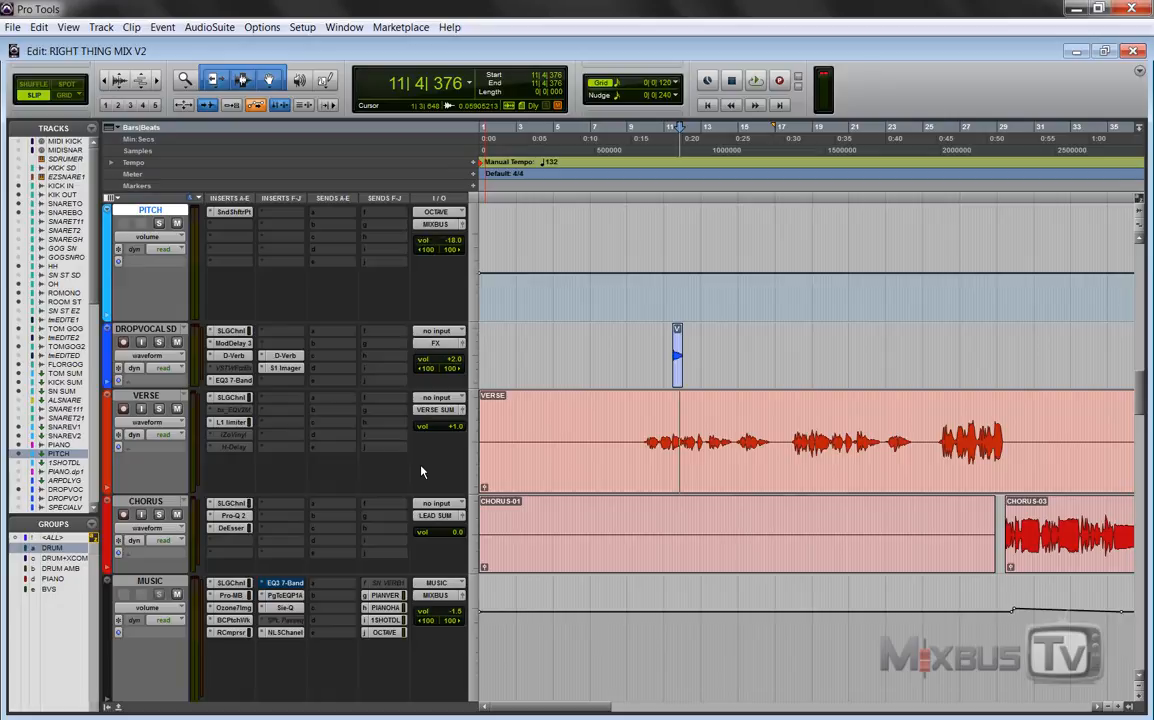
{"action": "key", "text": "ctrl+["}
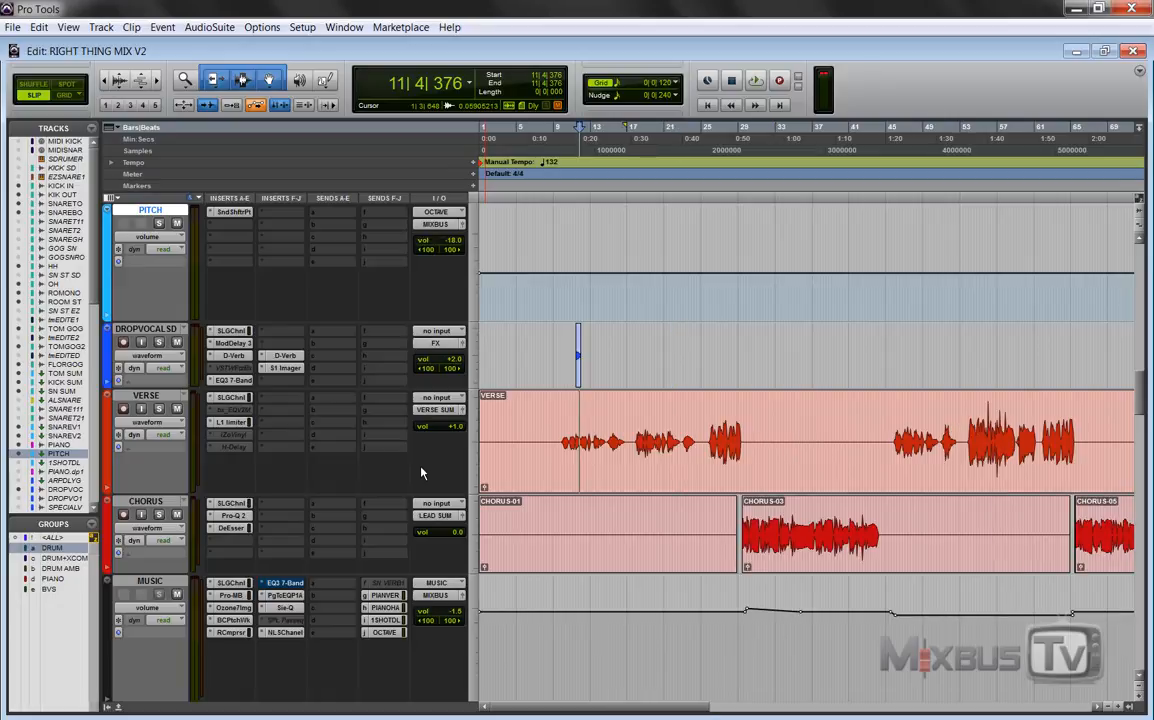
{"action": "key", "text": "ctrl+]"}
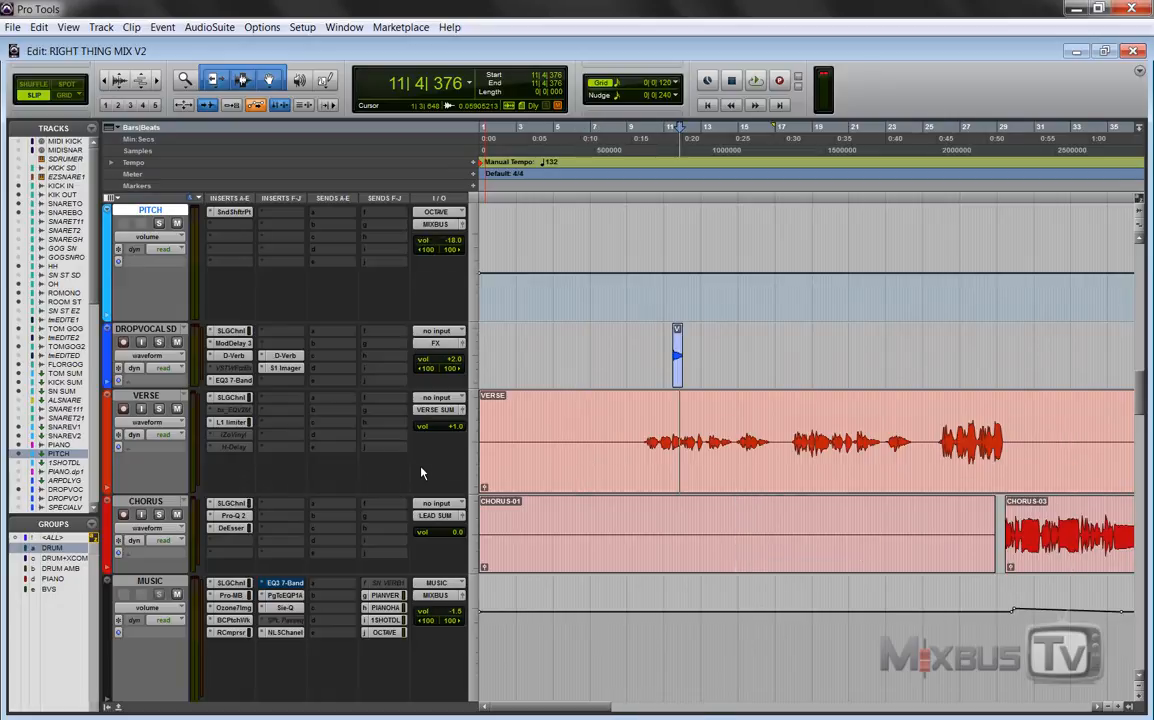
{"action": "key", "text": "ctrl+["}
{"action": "scroll", "coordinate": [421, 473], "scroll_direction": "down", "scroll_amount": 3}
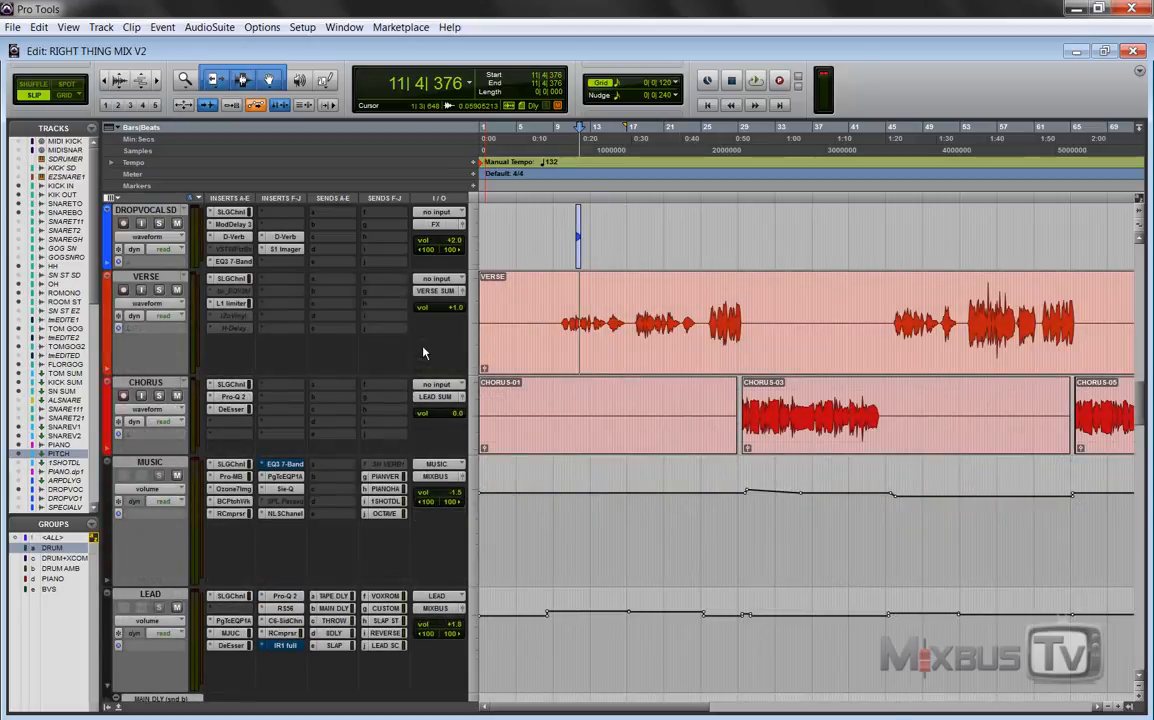
{"action": "scroll", "coordinate": [423, 352], "scroll_direction": "down", "scroll_amount": 1}
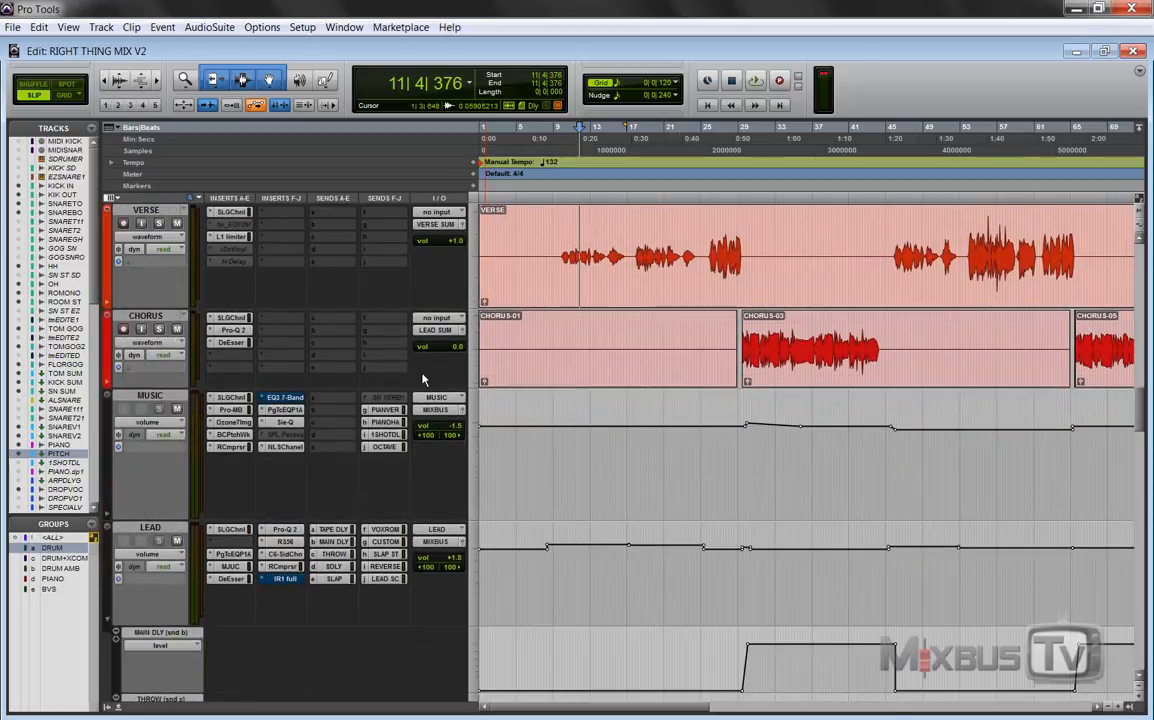
{"action": "scroll", "coordinate": [423, 379], "scroll_direction": "down", "scroll_amount": 1}
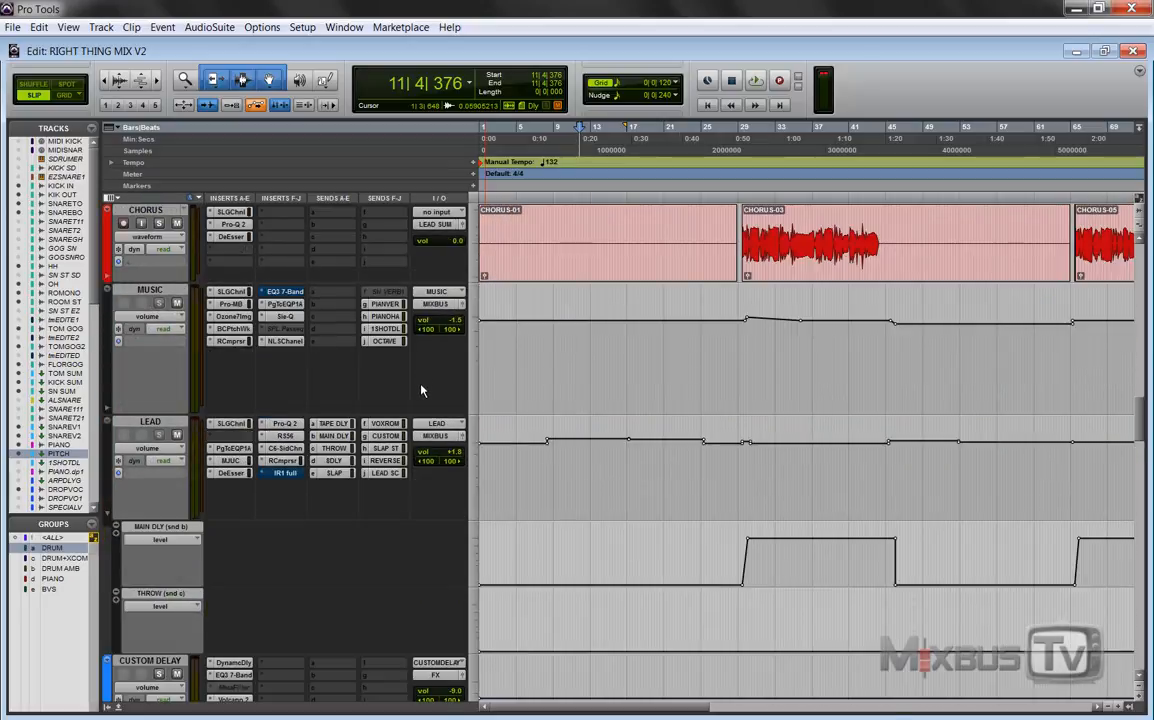
{"action": "scroll", "coordinate": [421, 390], "scroll_direction": "up", "scroll_amount": 1}
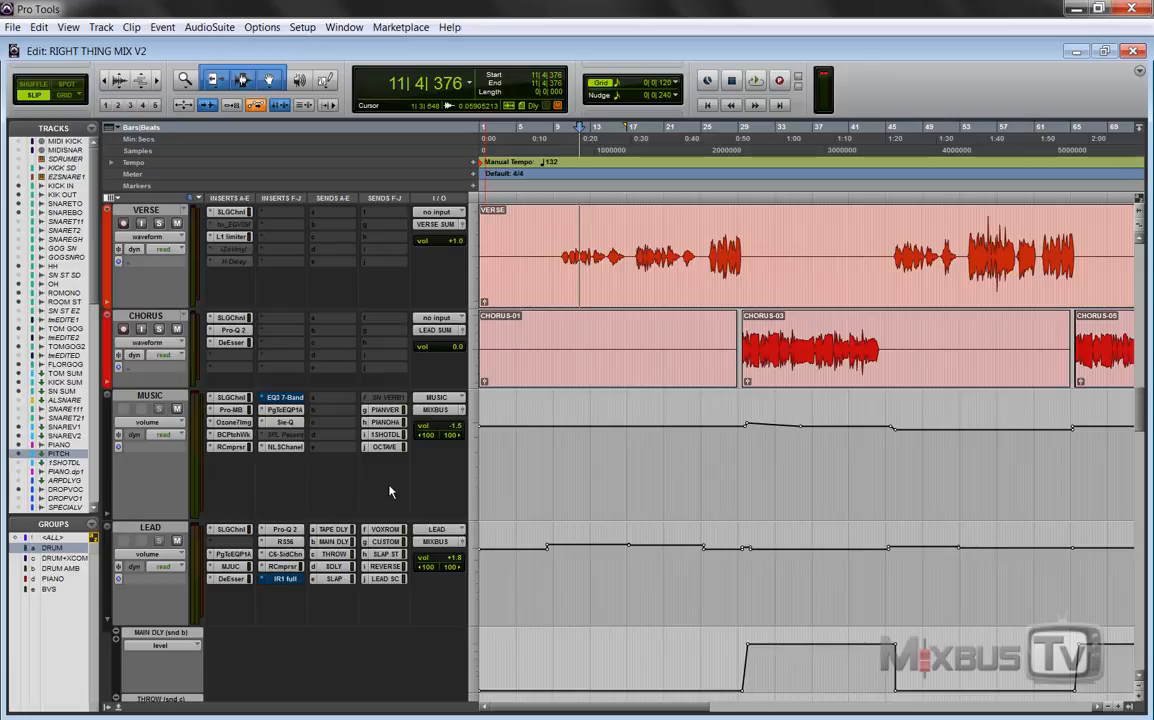
{"action": "scroll", "coordinate": [335, 490], "scroll_direction": "up", "scroll_amount": 1}
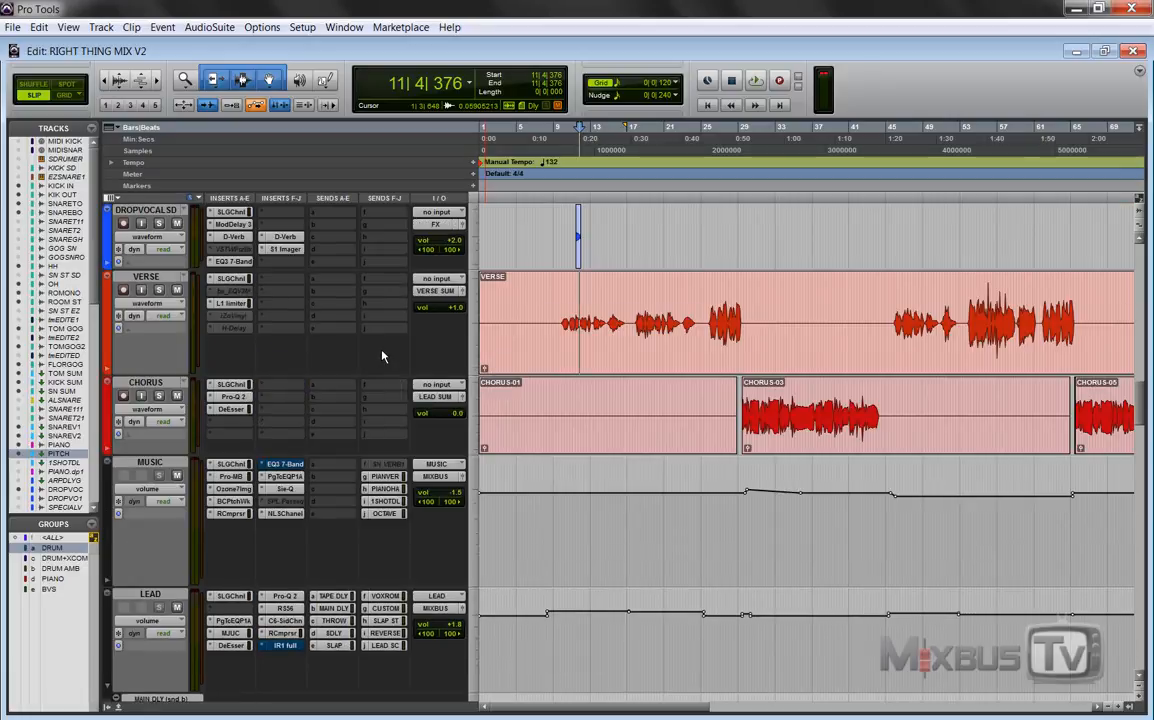
- Select the first verse vocal from about bar 10 to bar 29 on the VERSE track, solo the track and start playback
{"action": "key", "text": "ctrl+]"}
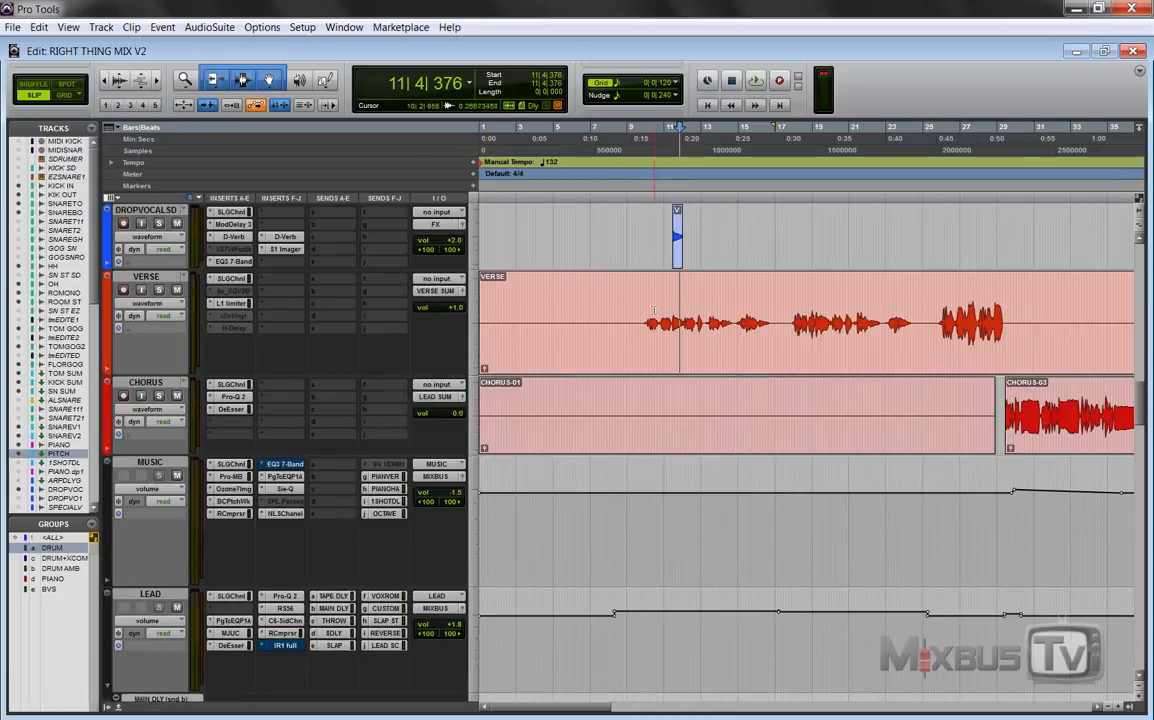
{"action": "left_click_drag", "start_coordinate": [645, 305], "coordinate": [1007, 320]}
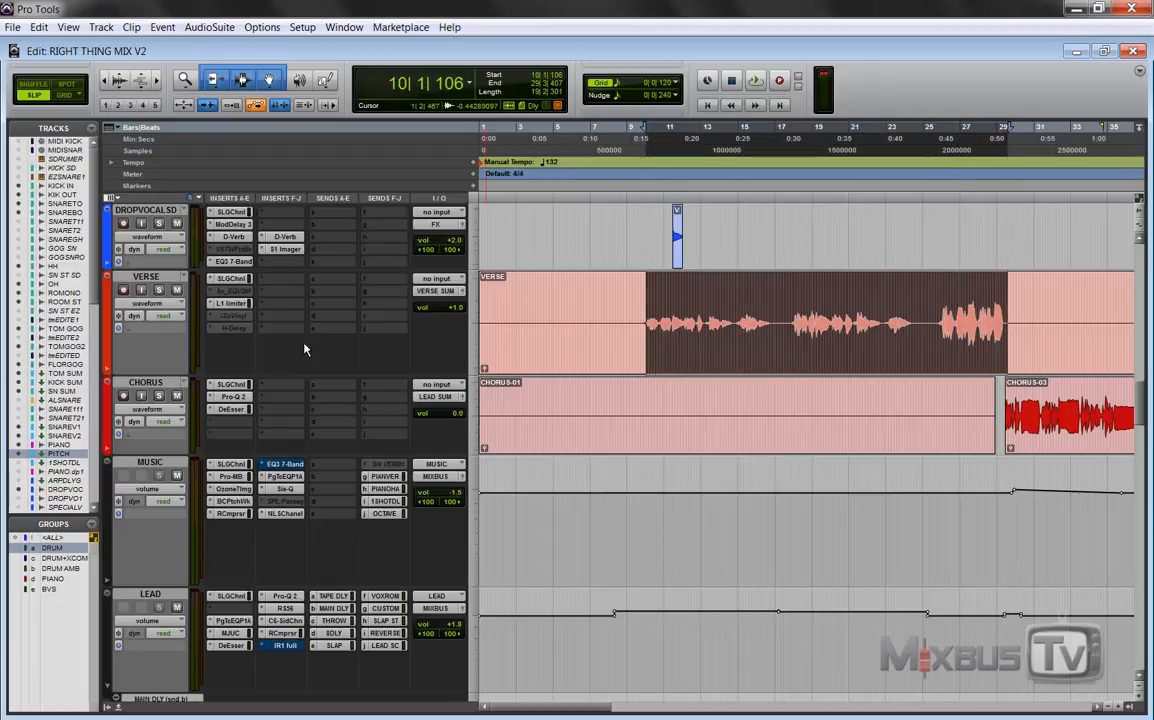
{"action": "left_click", "coordinate": [159, 290]}
{"action": "key", "text": "space"}
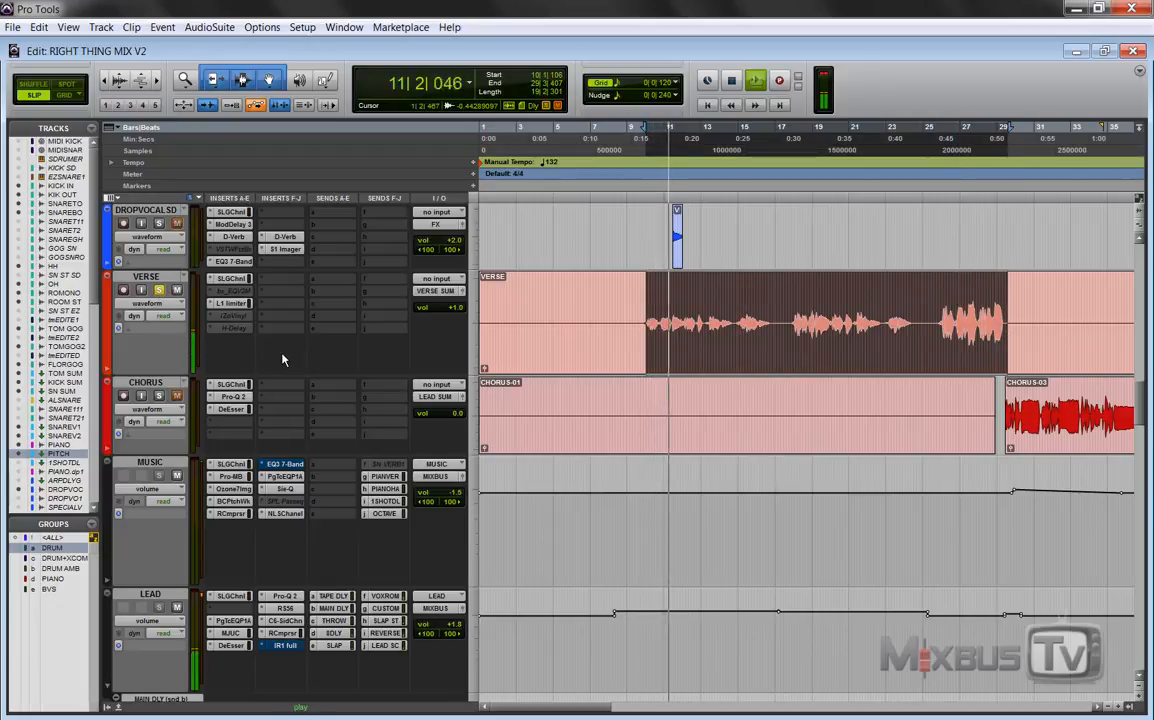
- Inspect the SSLGChannel and L1 limiter plug-ins on the VERSE track while auditioning the vocal
{"action": "left_click", "coordinate": [240, 279]}
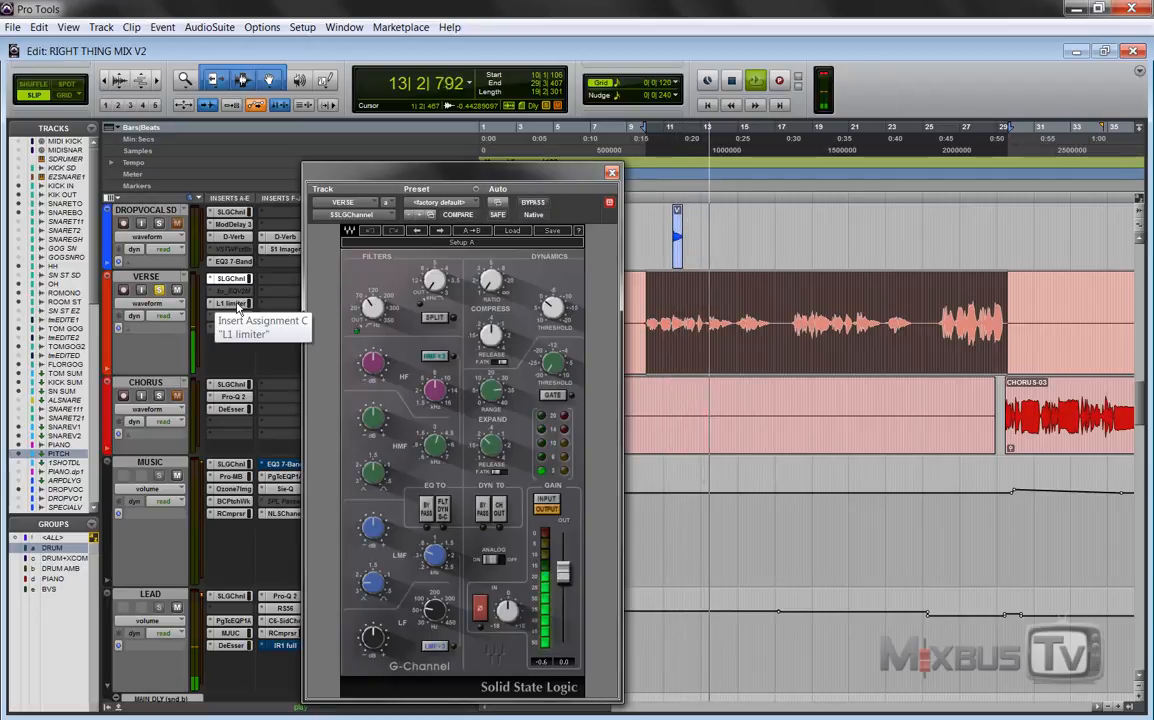
{"action": "left_click", "coordinate": [238, 306]}
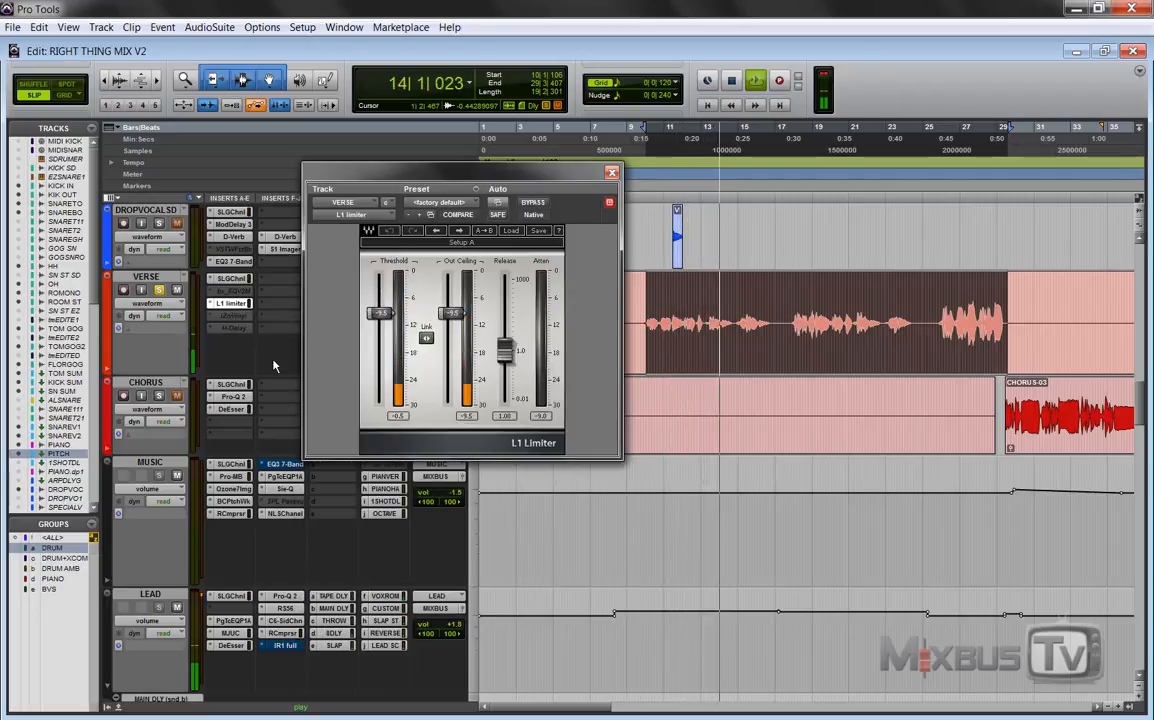
{"action": "key", "text": "space"}
{"action": "left_click", "coordinate": [231, 278]}
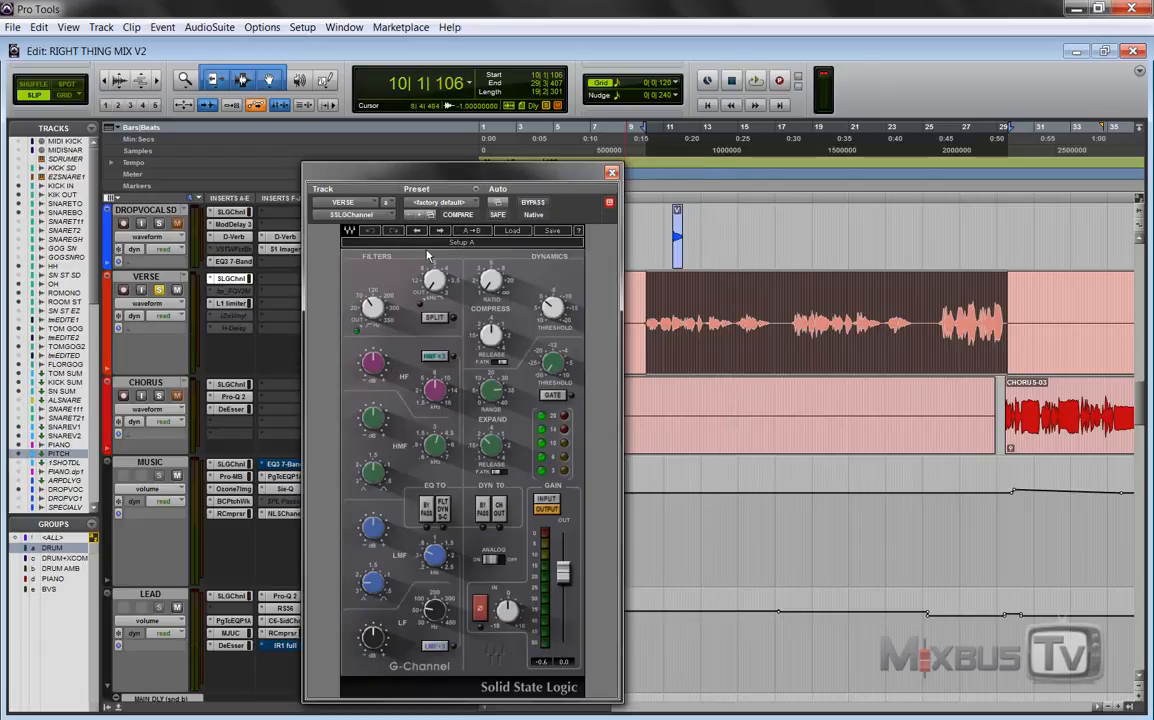
{"action": "left_click", "coordinate": [612, 174]}
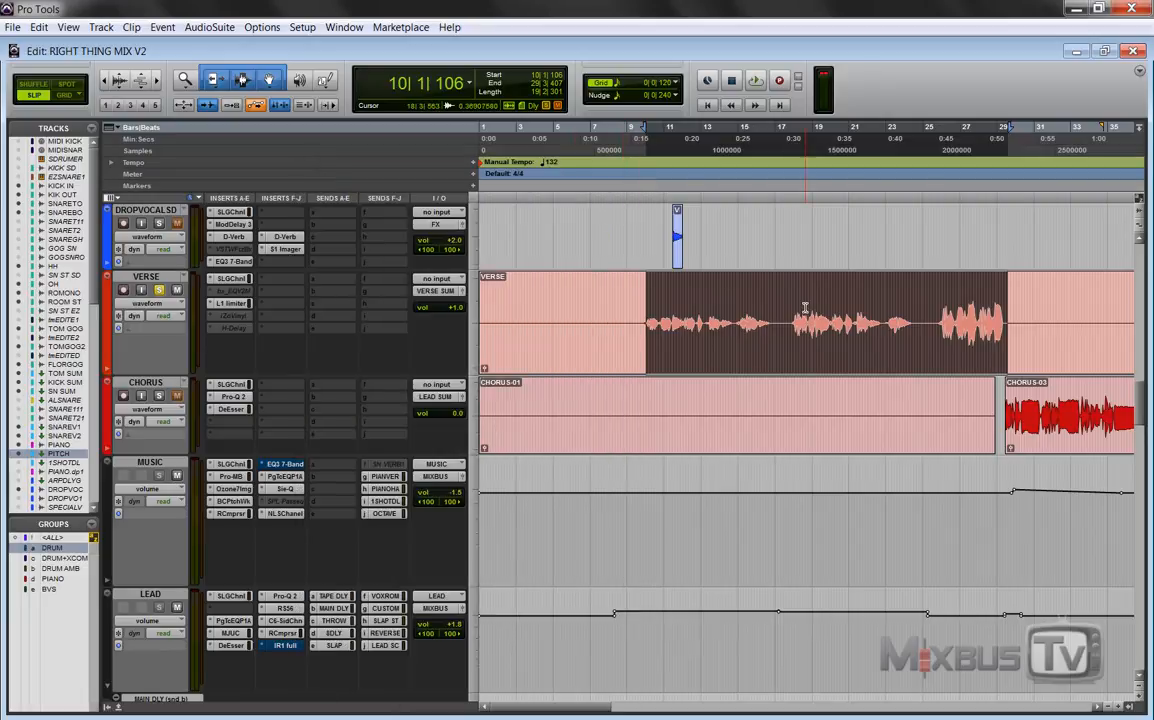
- Select the louder closing phrase of the first verse, about bars 26 to 29, and audition it with the L1 limiter open
{"action": "left_click", "coordinate": [943, 312], "text": "shift"}
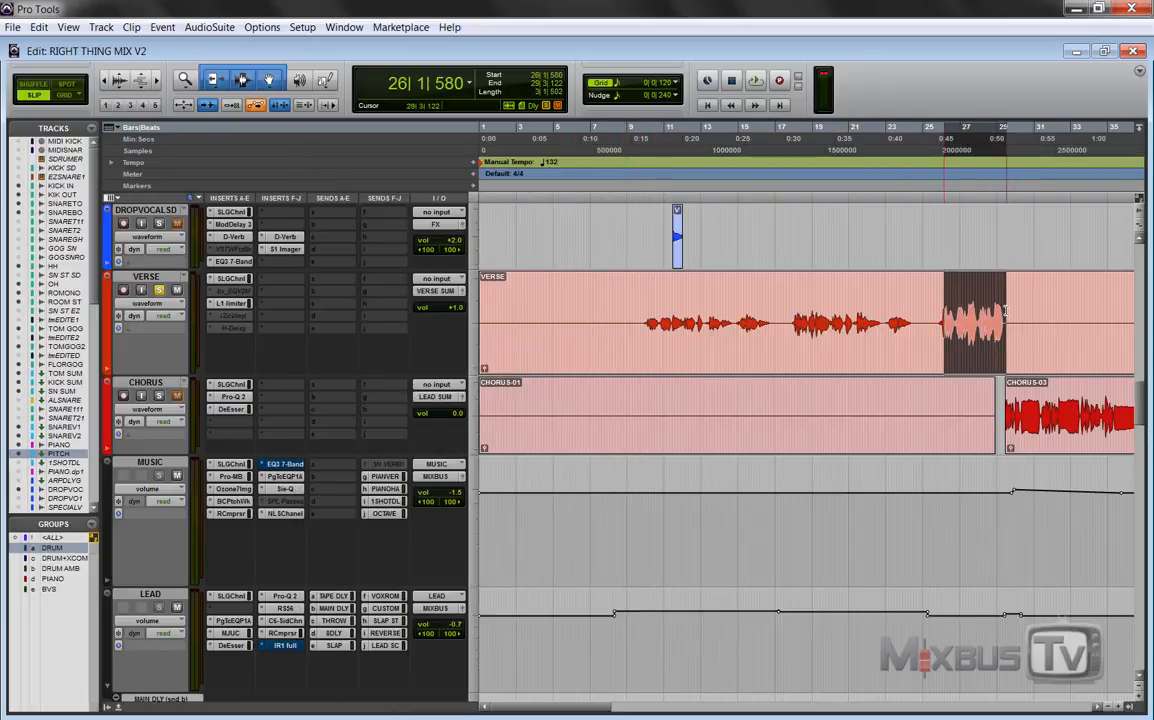
{"action": "left_click", "coordinate": [233, 303]}
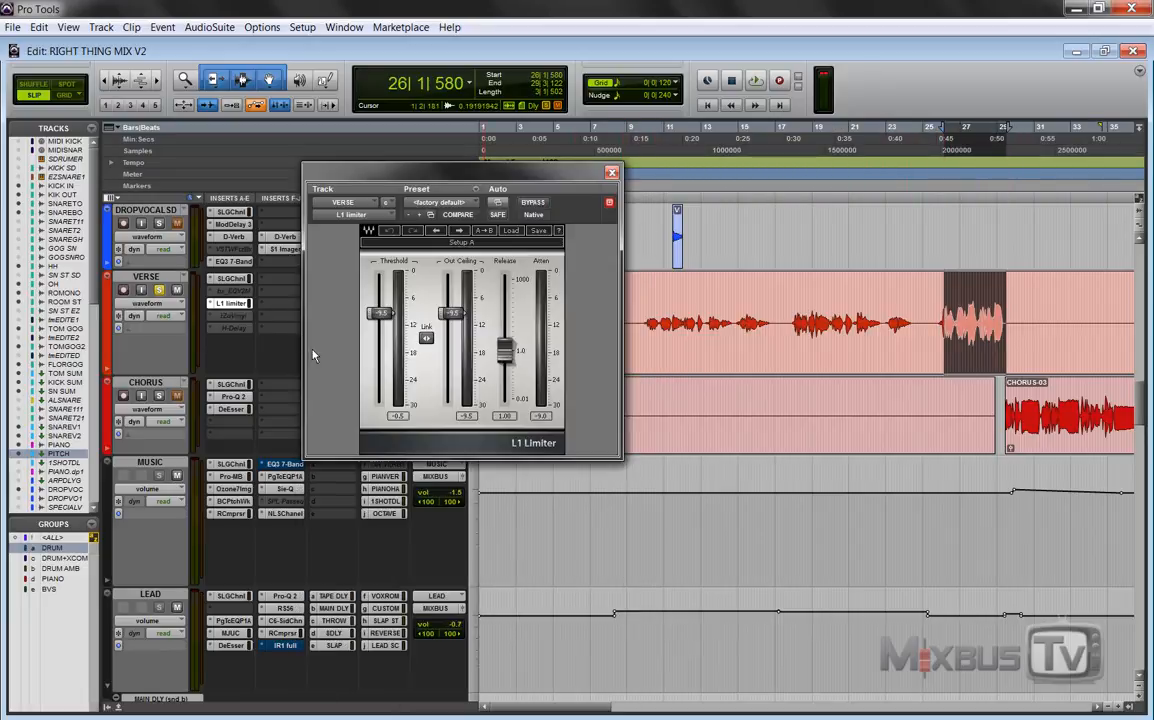
{"action": "key", "text": "space"}
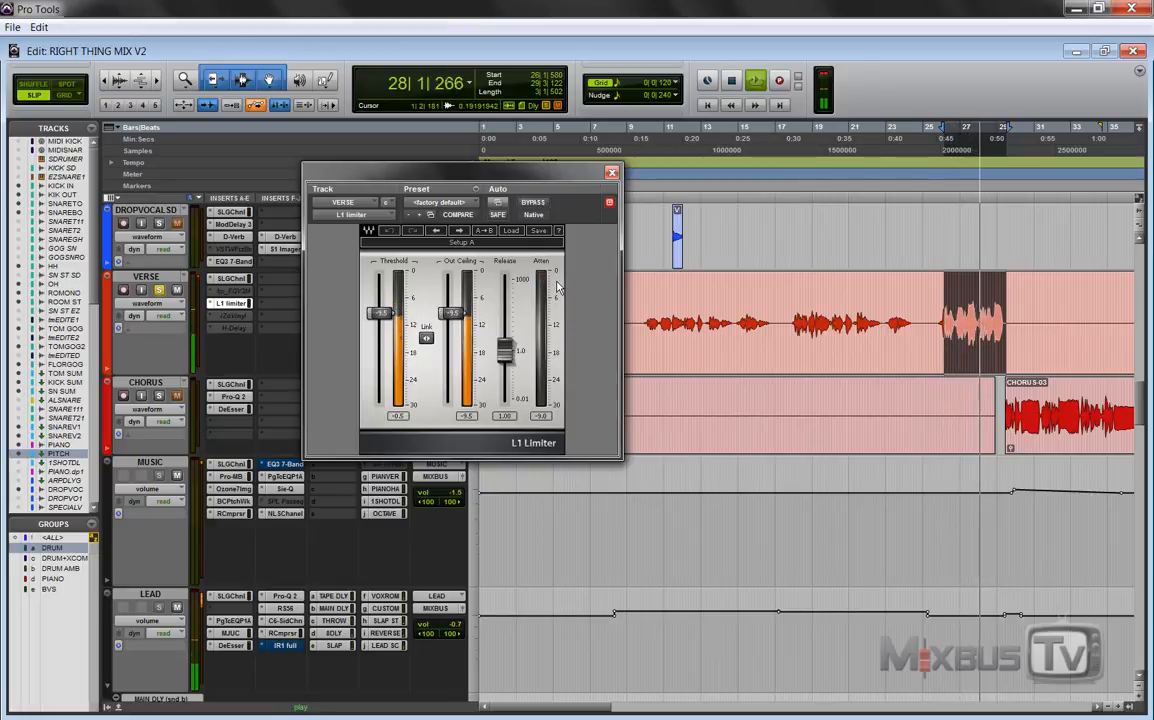
{"action": "key", "text": "space"}
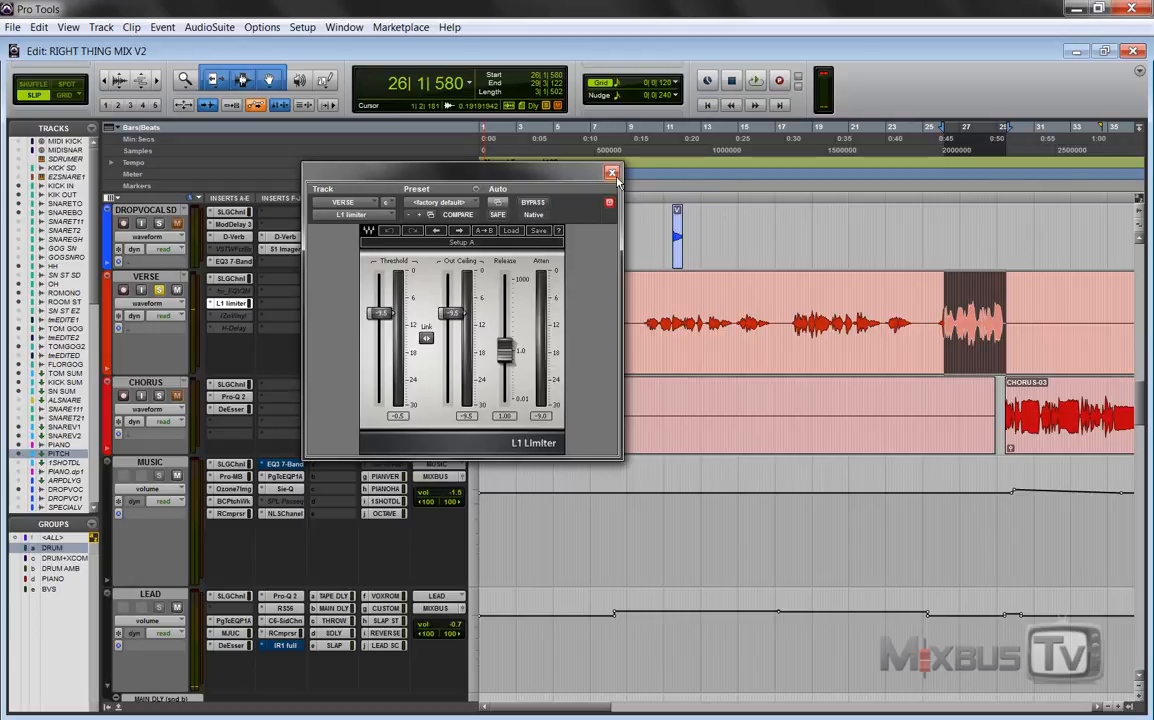
{"action": "left_click", "coordinate": [612, 173]}
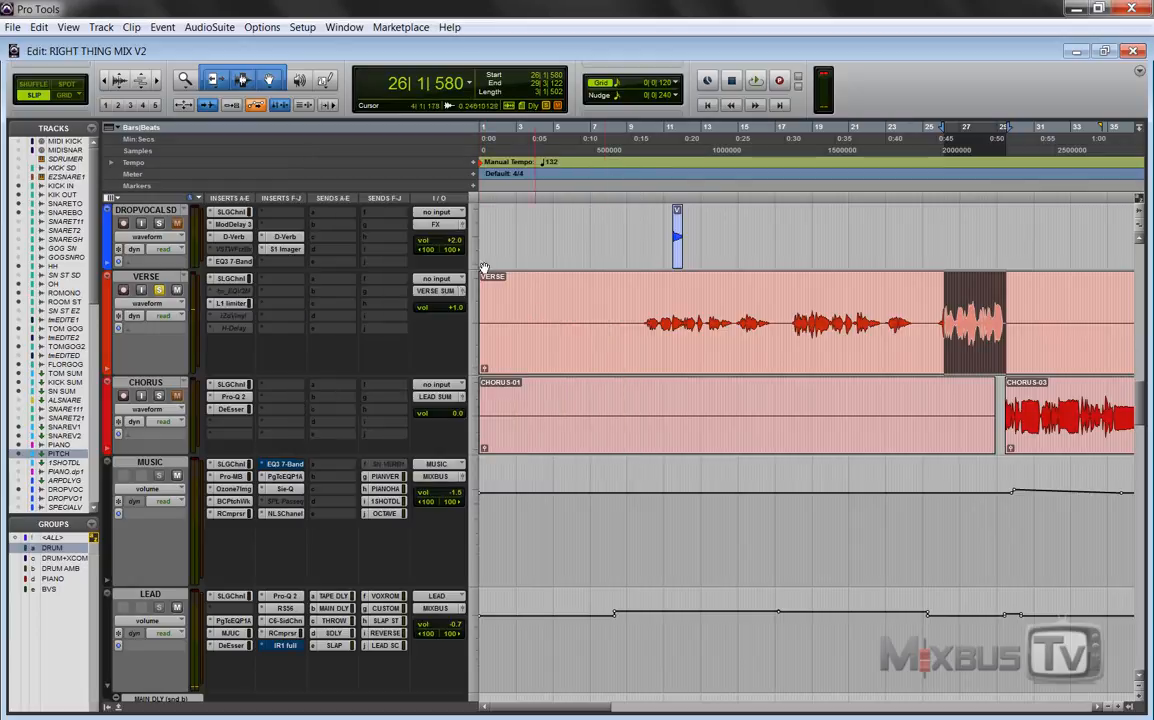
- Select the closing phrase of the first verse on the VERSE track, about bars 25 to 29, and extend the selection back to about bar 10
{"action": "left_click", "coordinate": [927, 313]}
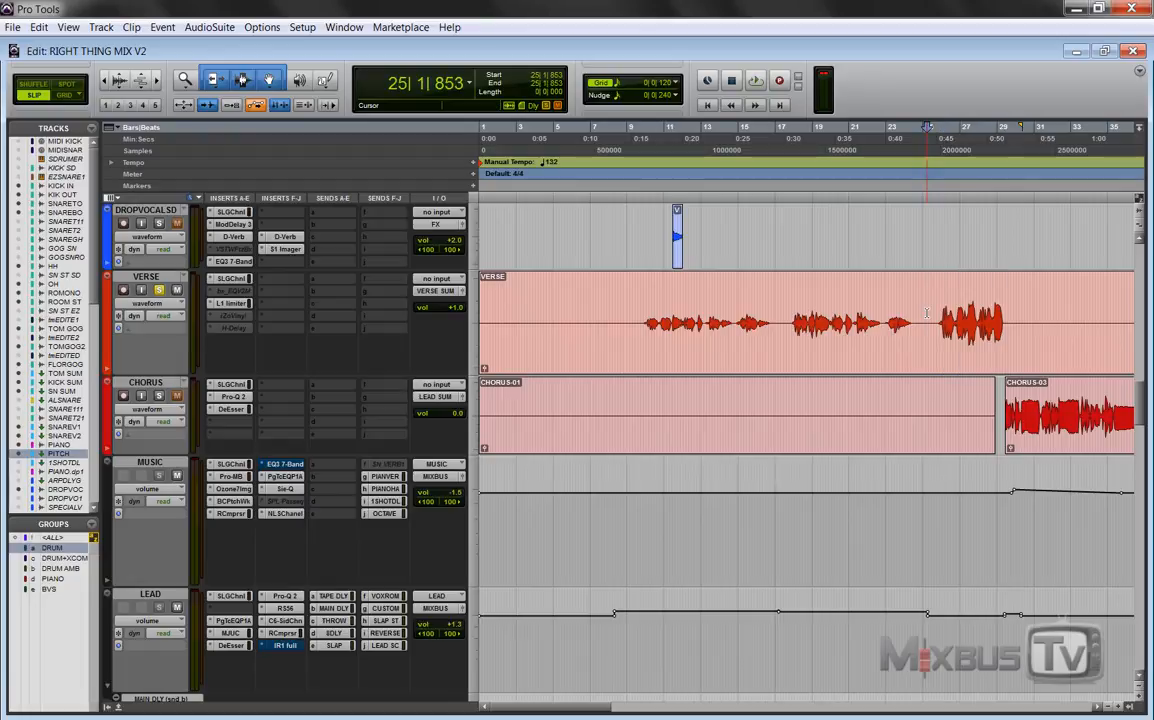
{"action": "left_click_drag", "start_coordinate": [932, 313], "coordinate": [1005, 310]}
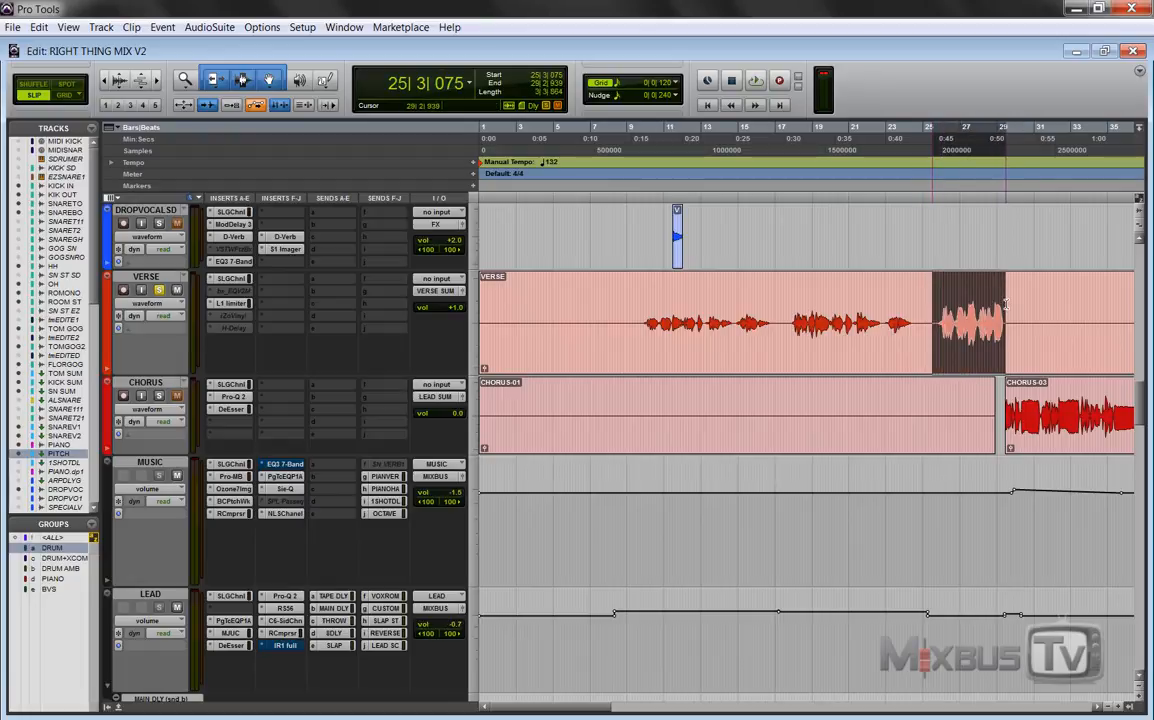
{"action": "left_click", "coordinate": [645, 301], "text": "shift"}
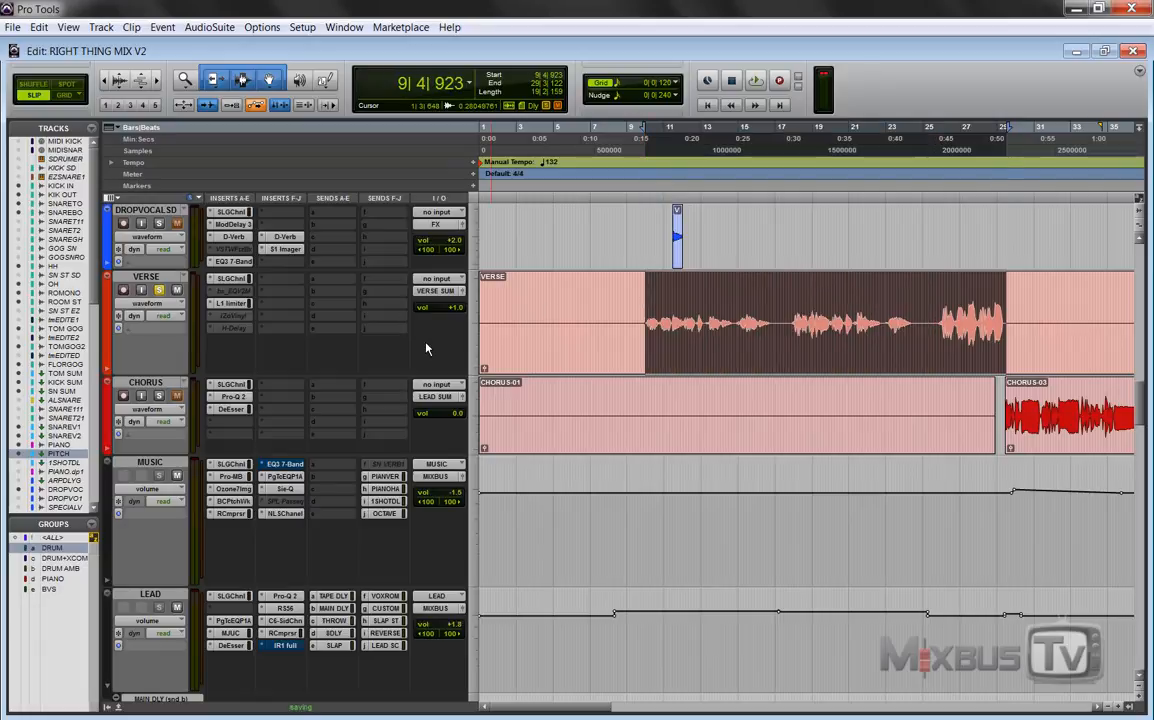
{"action": "key", "text": "ctrl+bracketleft"}
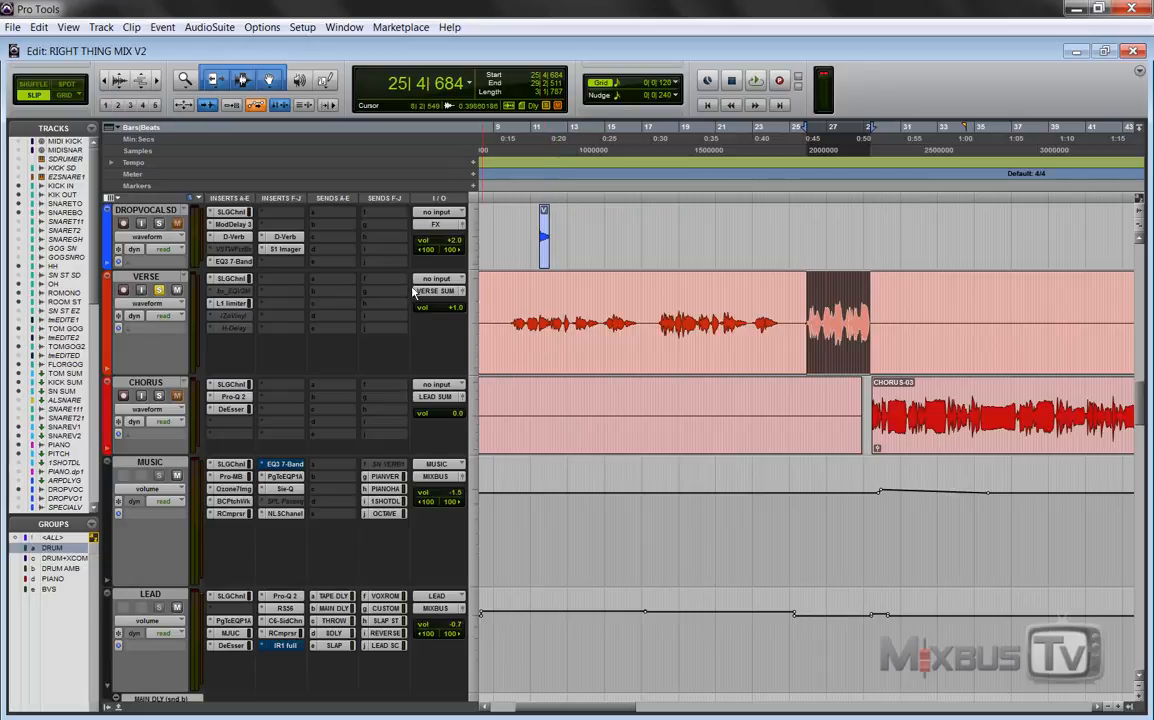
- Inspect the SSLGChannel, Pro-Q 2 and DeEsser plug-ins on the VERSE SUM track, auditioning the phrase with the DeEsser open
{"action": "scroll", "coordinate": [339, 320], "scroll_direction": "down", "scroll_amount": 10}
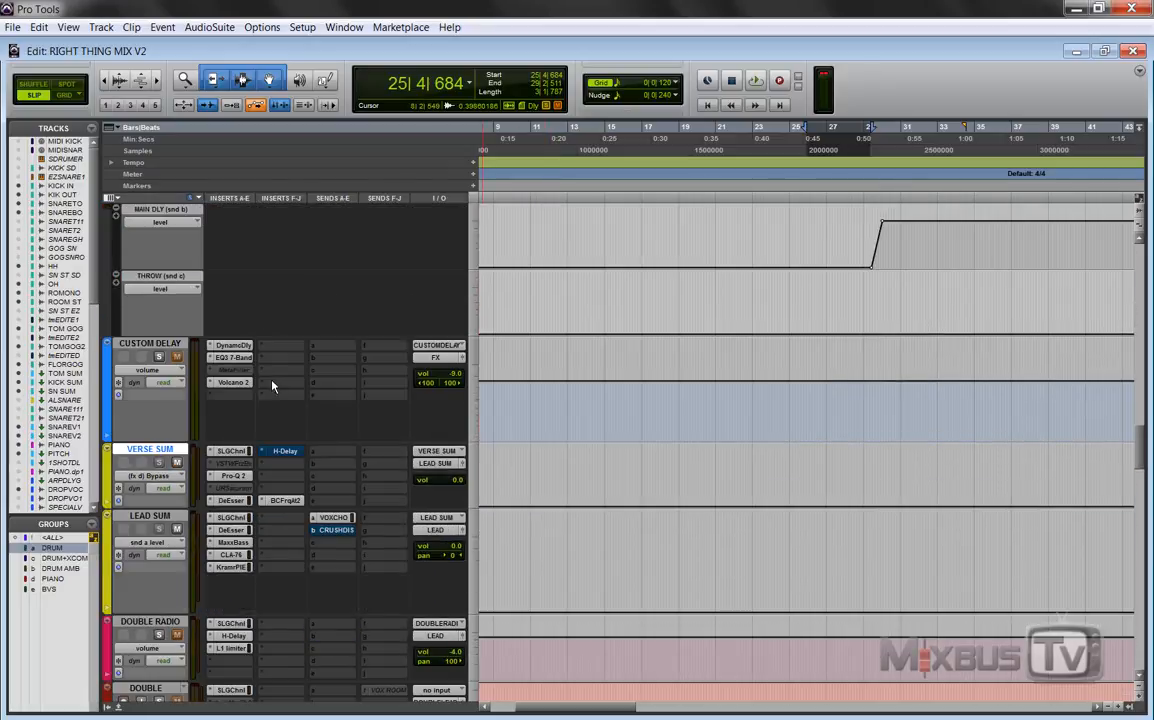
{"action": "left_click", "coordinate": [232, 451]}
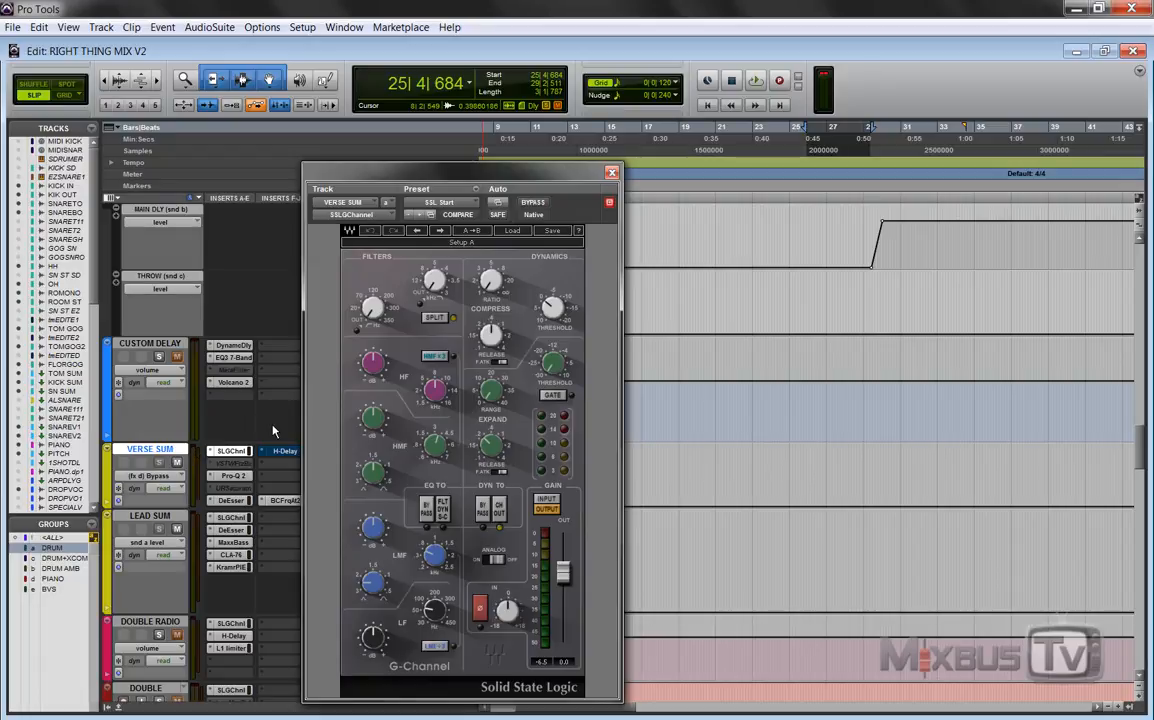
{"action": "left_click", "coordinate": [234, 477]}
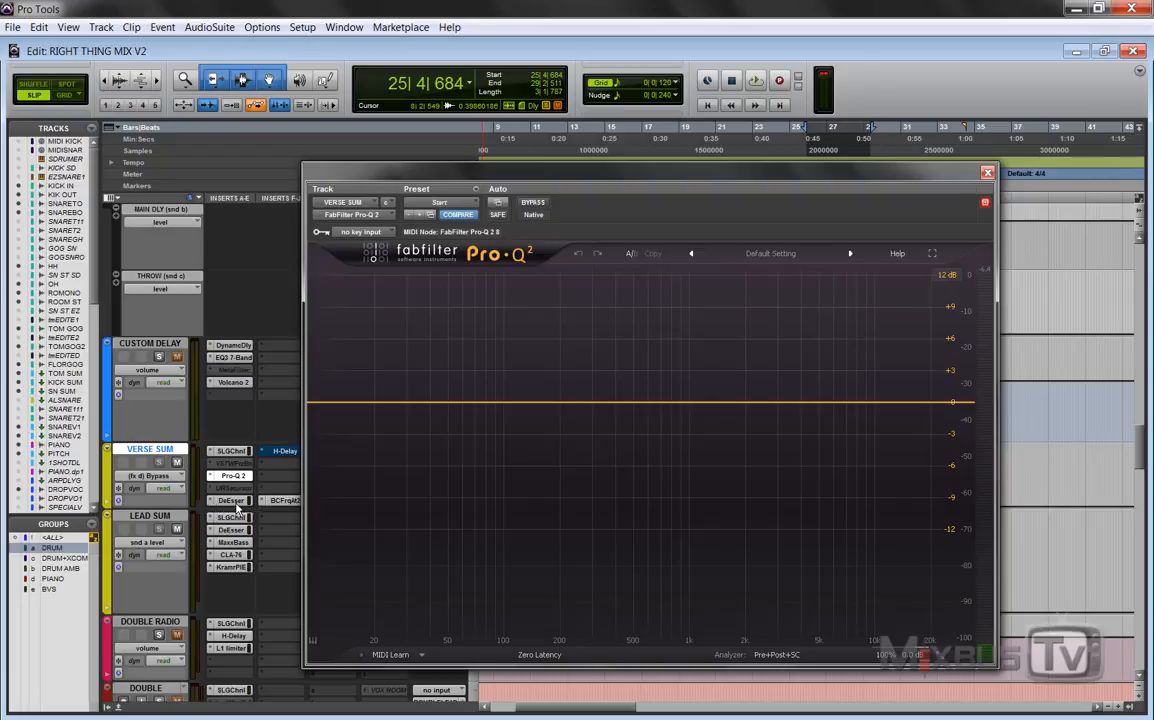
{"action": "left_click", "coordinate": [232, 501]}
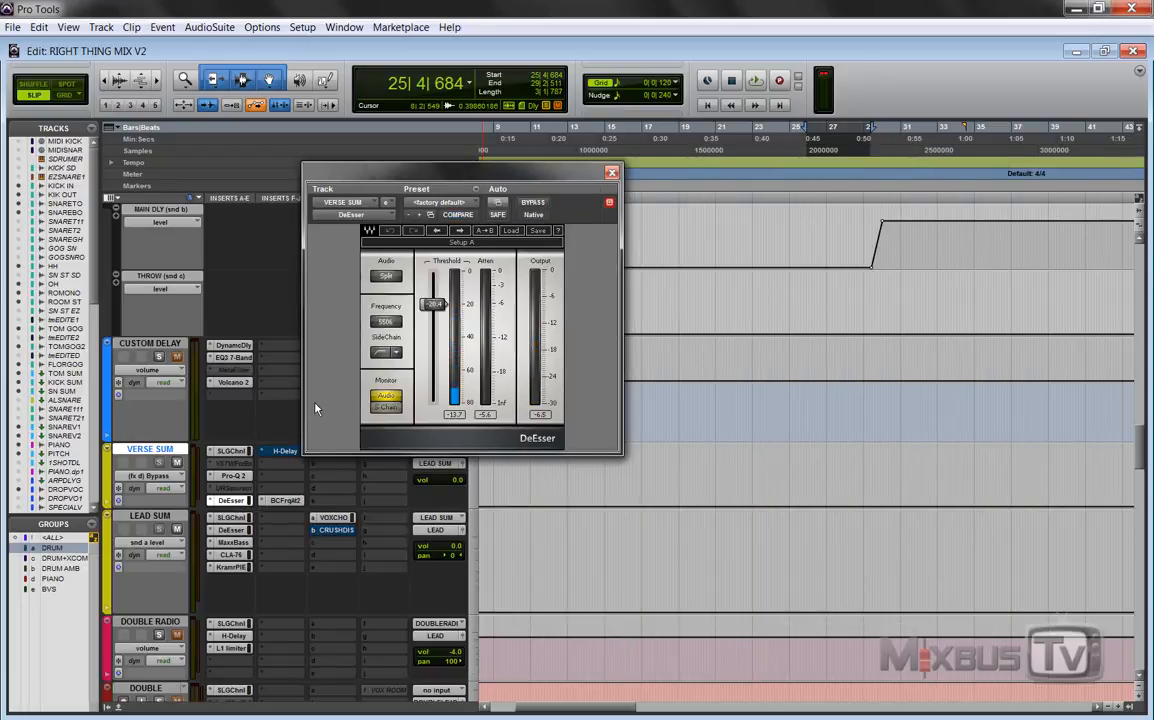
{"action": "key", "text": "space"}
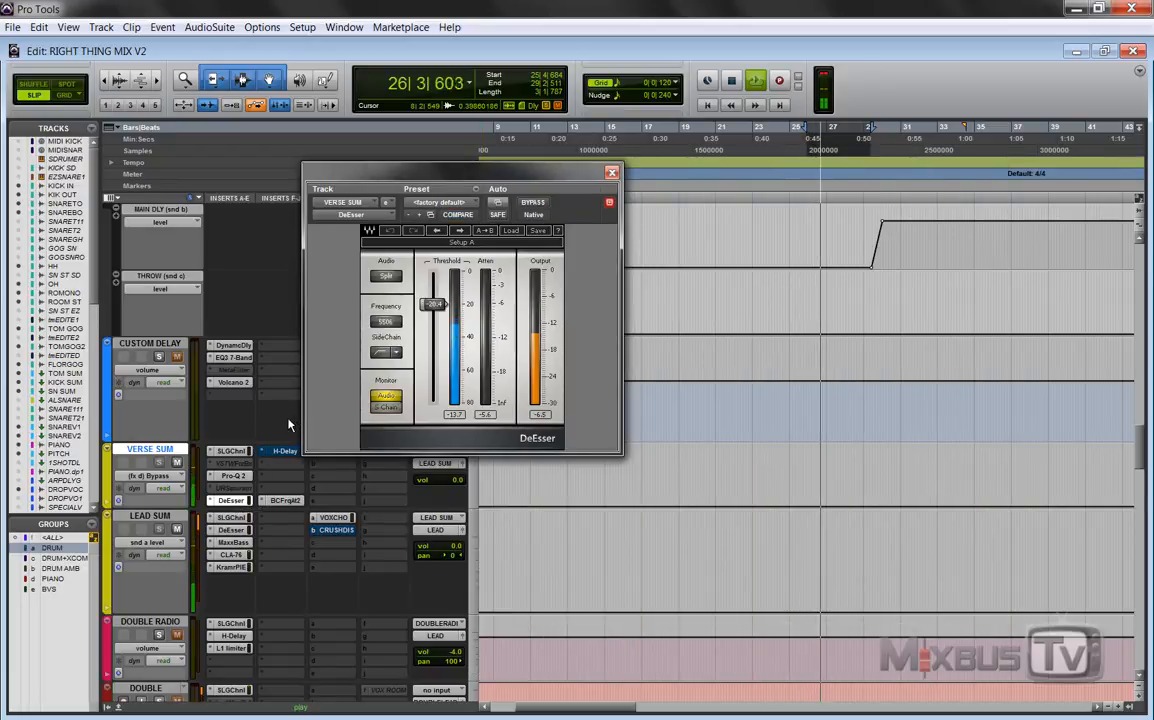
{"action": "key", "text": "space"}
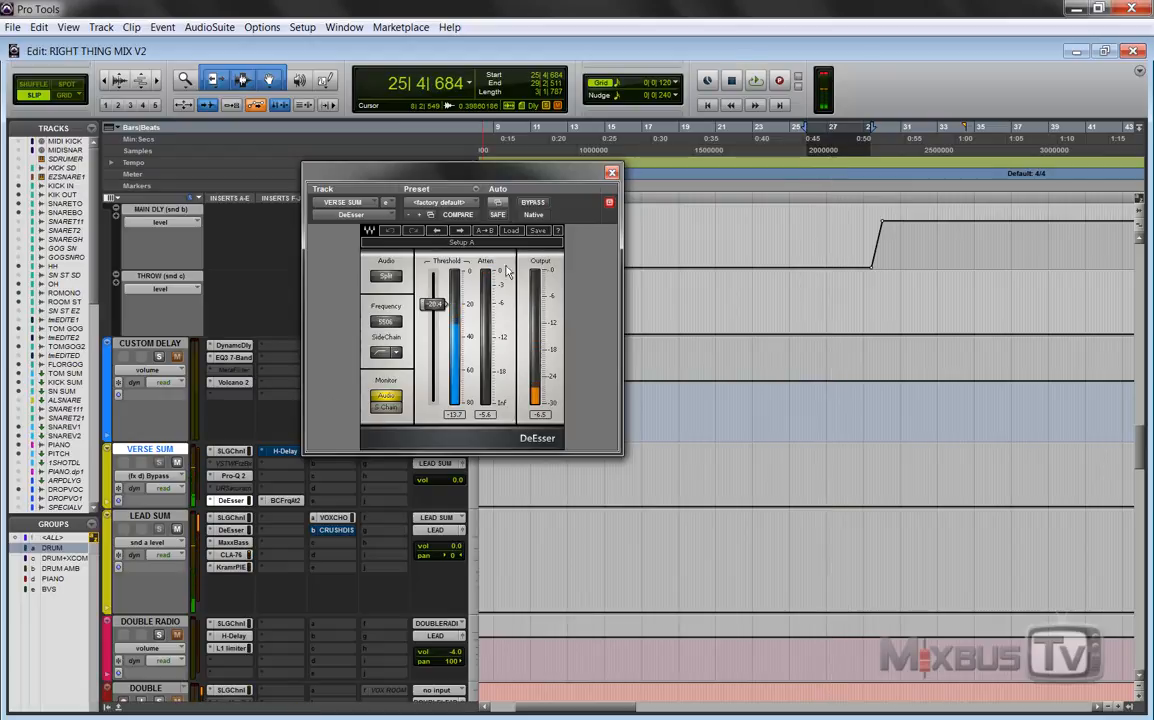
{"action": "left_click", "coordinate": [612, 173]}
- Select the LEAD track and inspect its SSLGChannel settings, including the low-mid EQ band, auditioning the phrase briefly
{"action": "scroll", "coordinate": [415, 390], "scroll_direction": "up", "scroll_amount": 5}
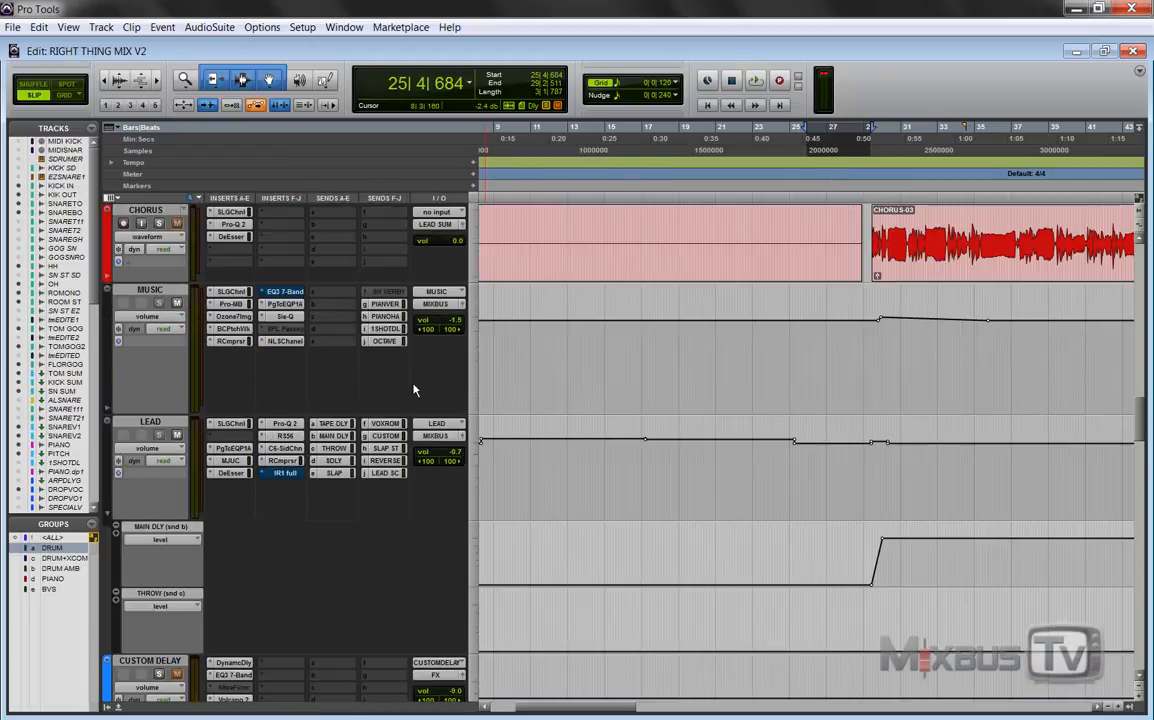
{"action": "left_click", "coordinate": [158, 424]}
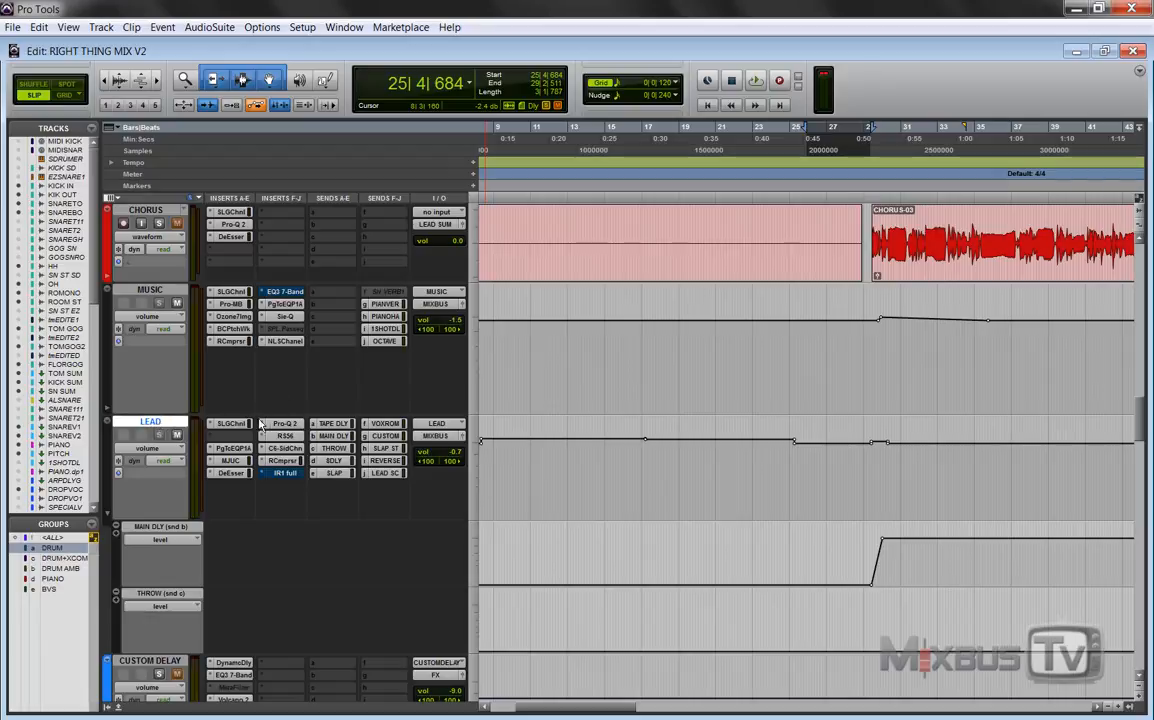
{"action": "left_click", "coordinate": [232, 424]}
{"action": "key", "text": "space"}
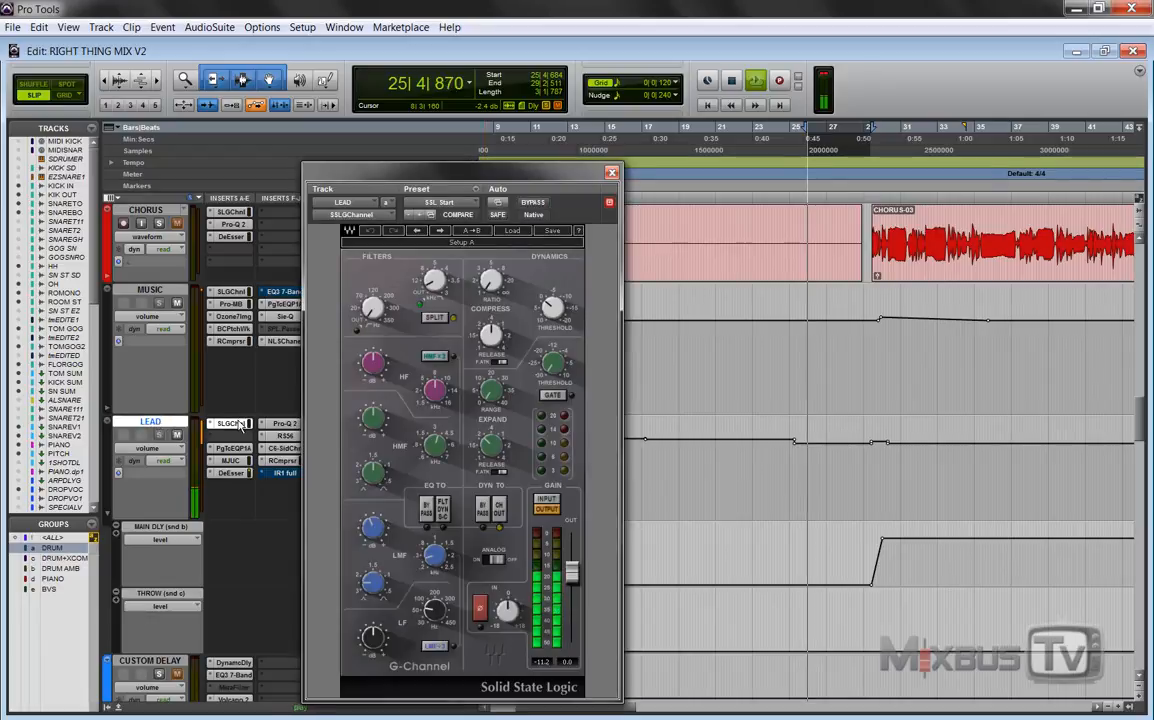
{"action": "key", "text": "space"}
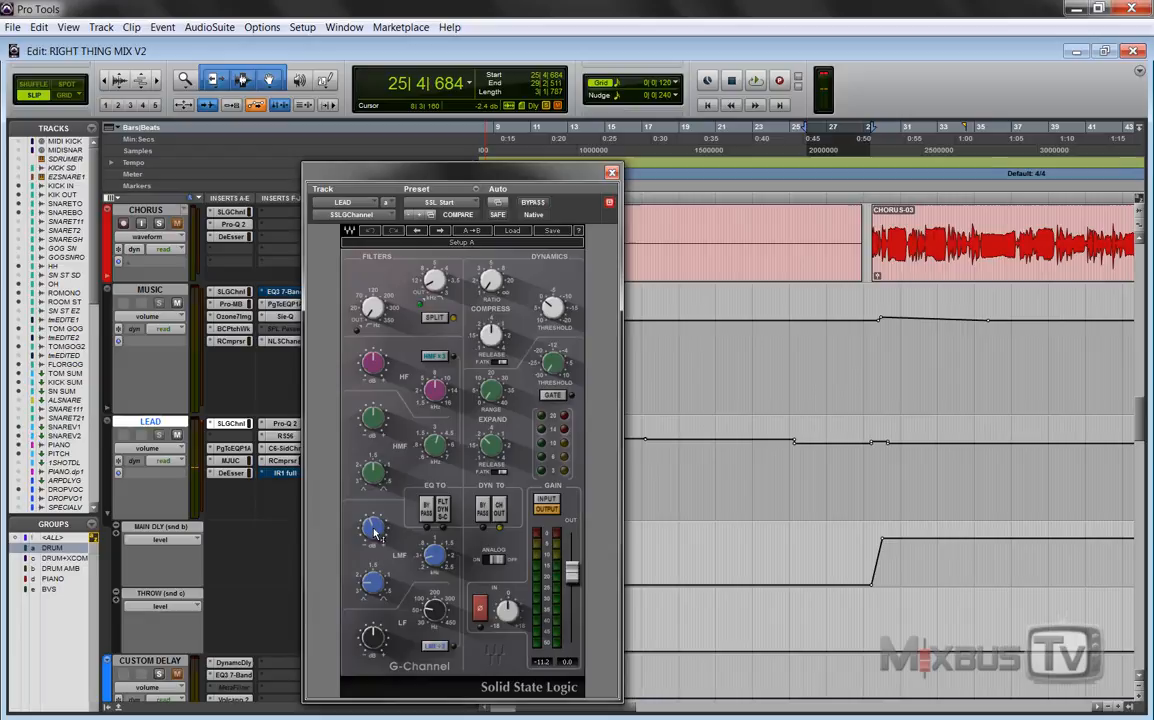
{"action": "left_click", "coordinate": [442, 561]}
- Inspect the PuigTec EQP1A and MJUC plug-ins on the LEAD track, auditioning the vocal with the MJUC compressor open
{"action": "left_click", "coordinate": [239, 440]}
{"action": "left_click", "coordinate": [230, 448]}
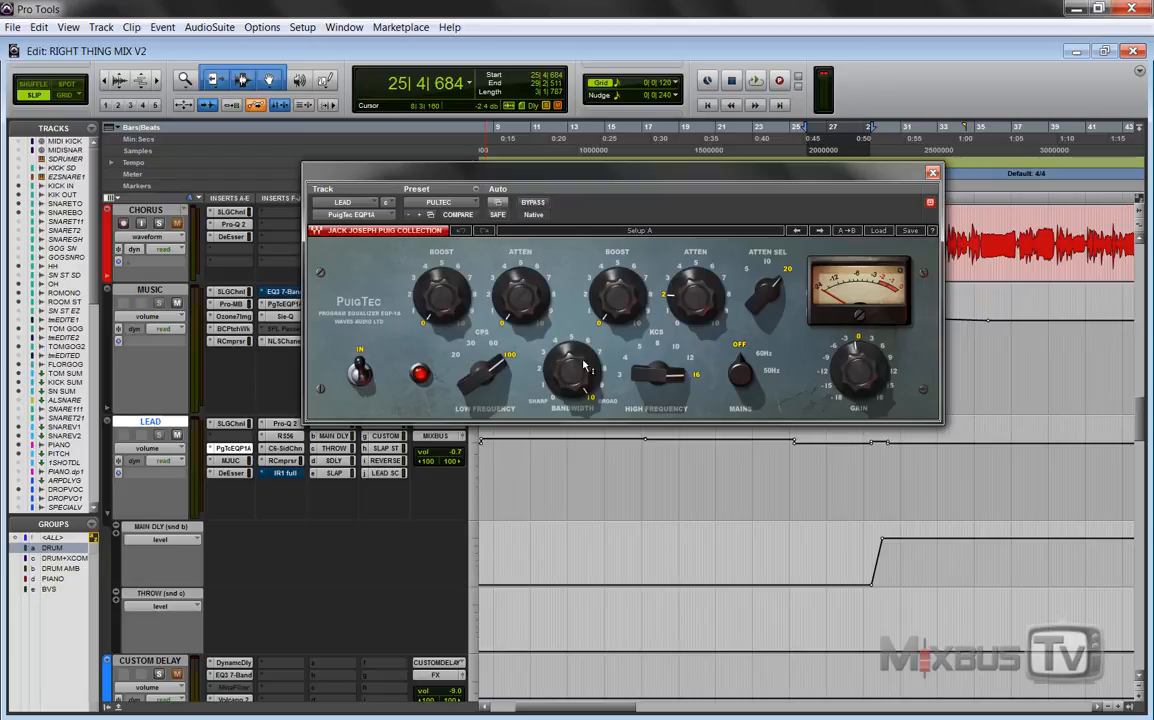
{"action": "left_click", "coordinate": [230, 460]}
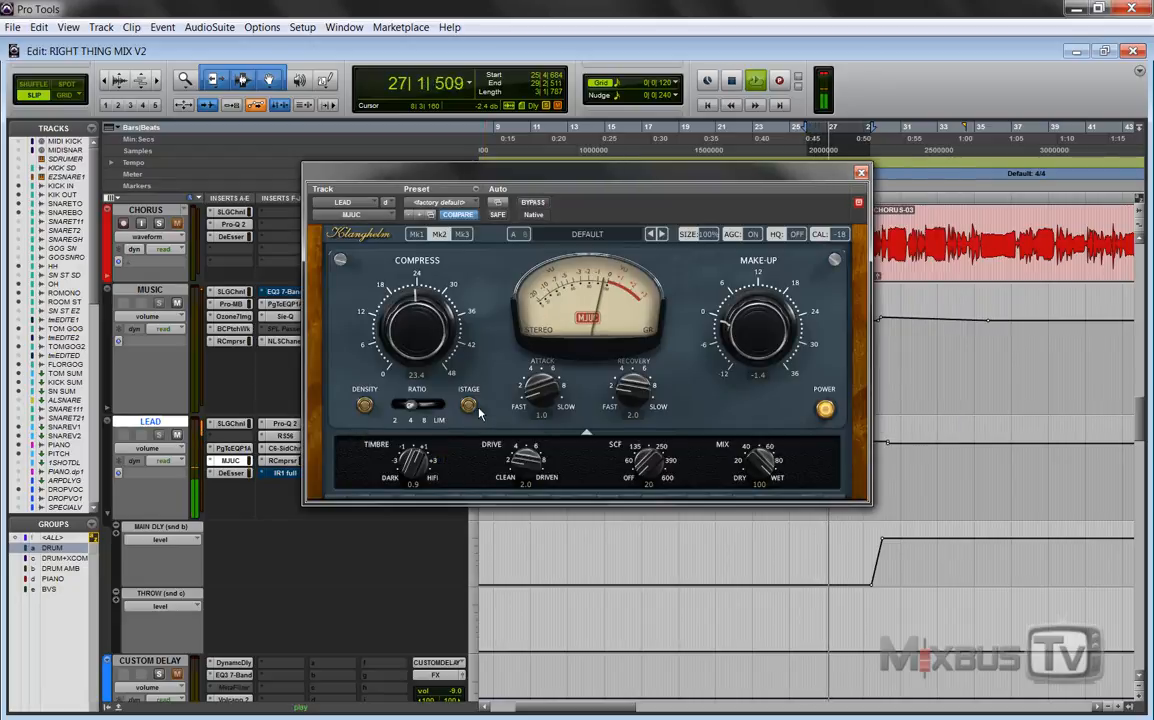
{"action": "key", "text": "space"}
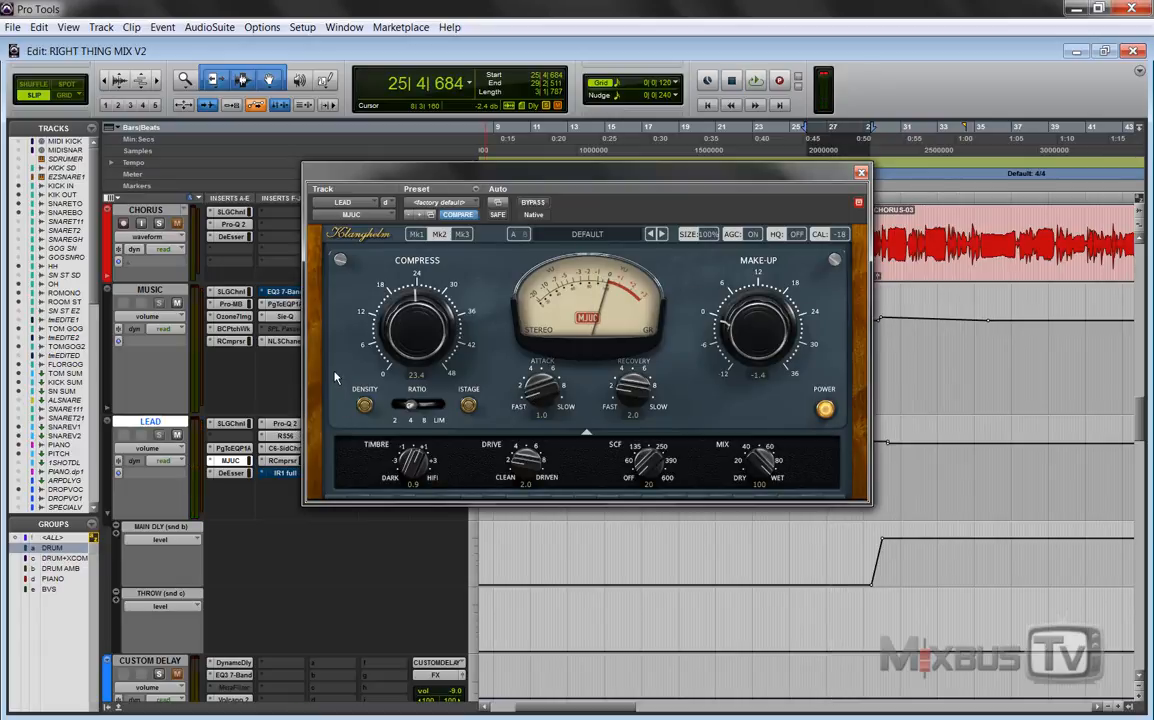
- Audition the vocal from about bar 26 on the CHORUS track with the LEAD track's DeEsser open
{"action": "key", "text": "space"}
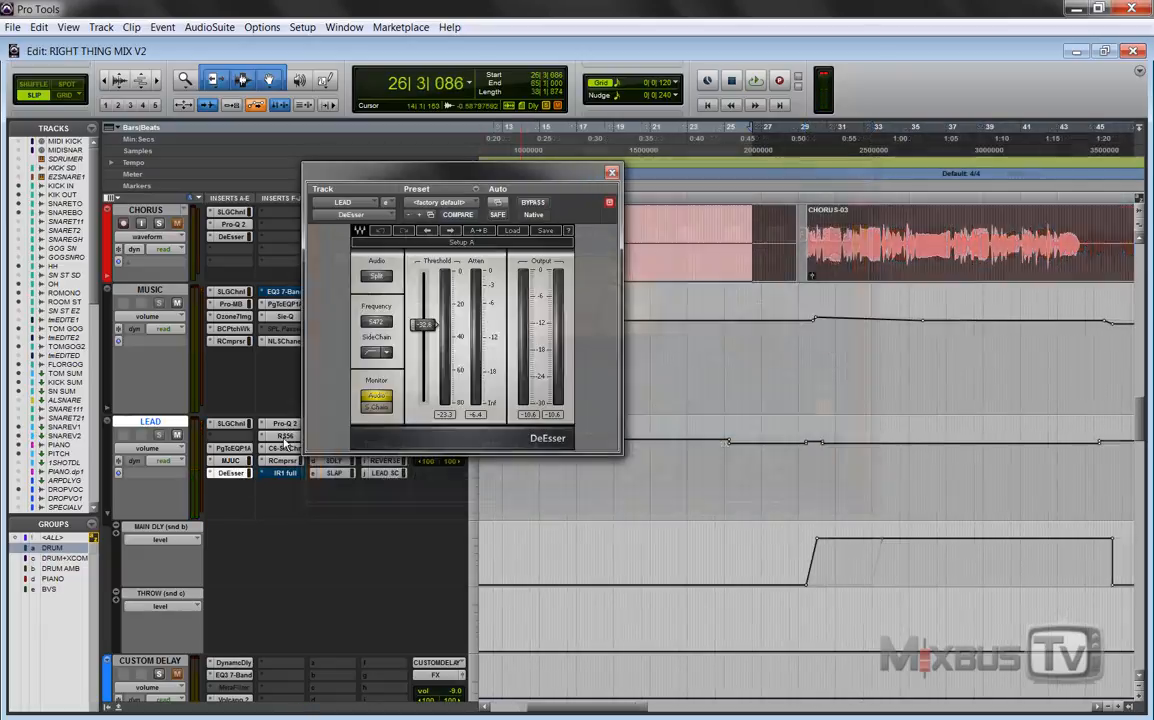
{"action": "key", "text": "space"}
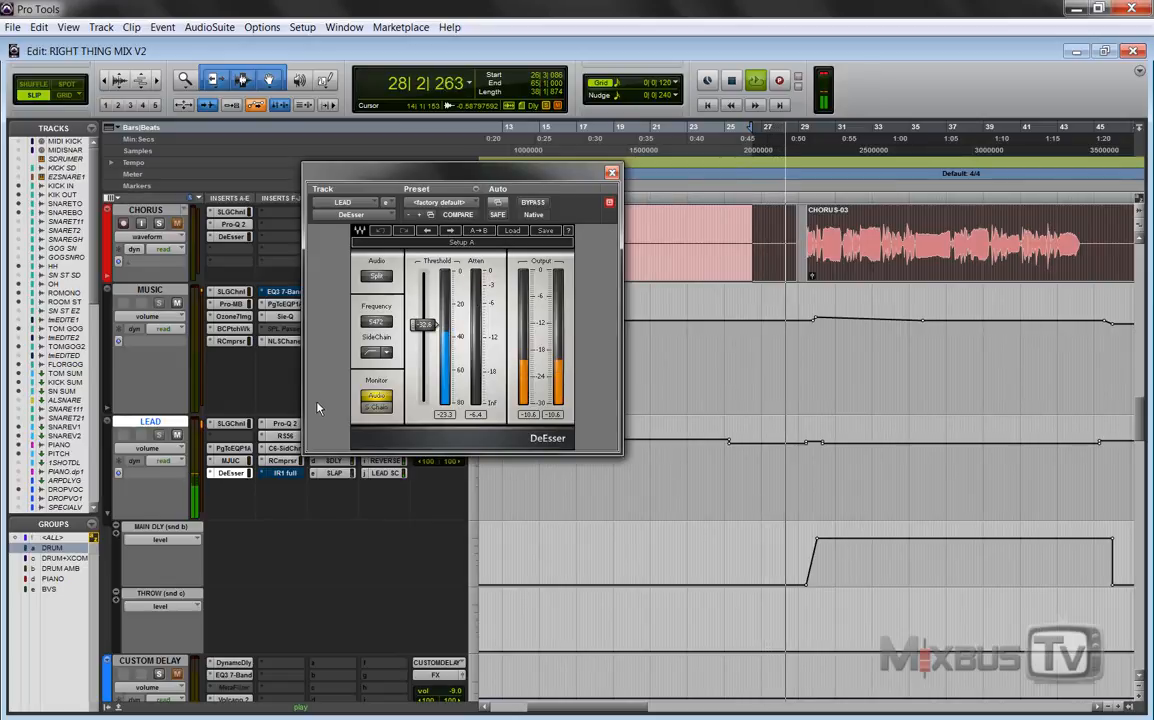
{"action": "key", "text": "space"}
- Inspect the Pro-Q 2 on the LEAD track while auditioning the soloed chorus vocal, and display the settings of its low-cut band
{"action": "left_click", "coordinate": [284, 424]}
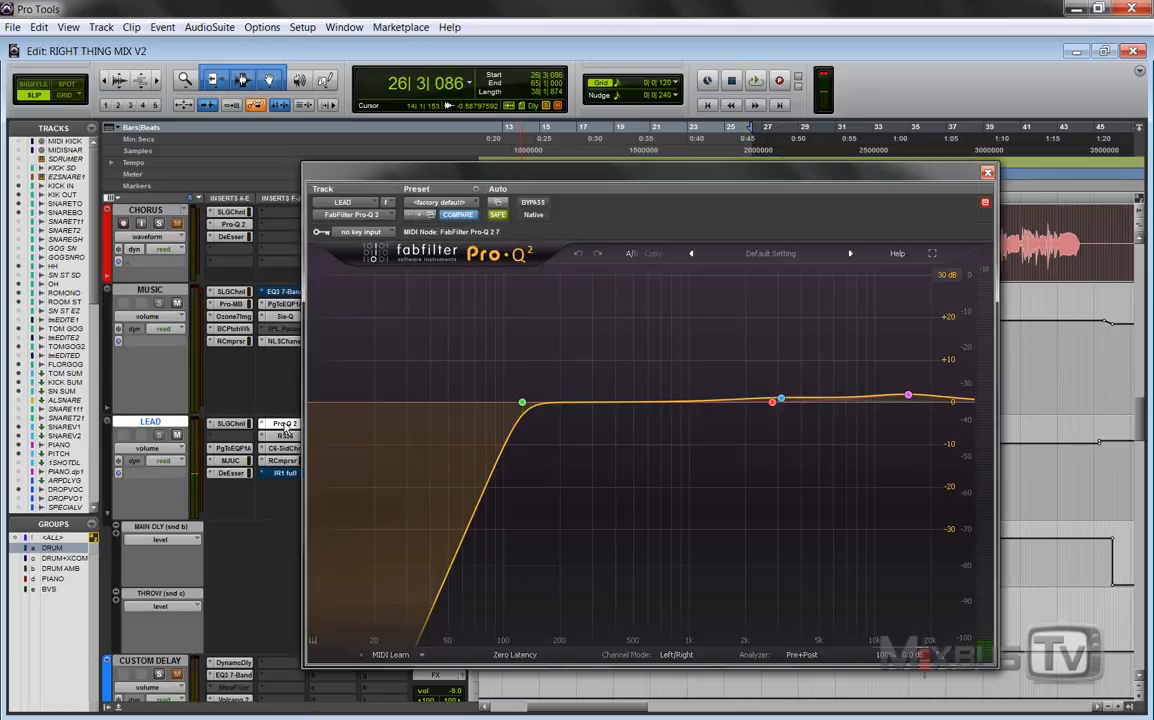
{"action": "key", "text": "space"}
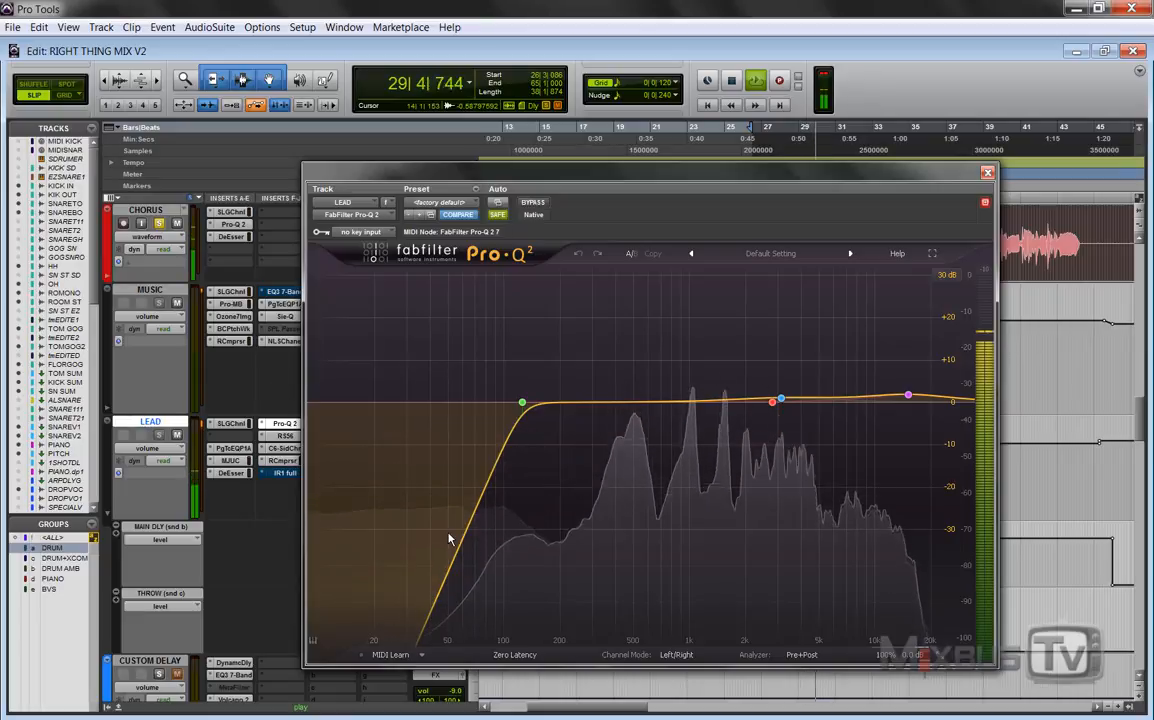
{"action": "key", "text": "space"}
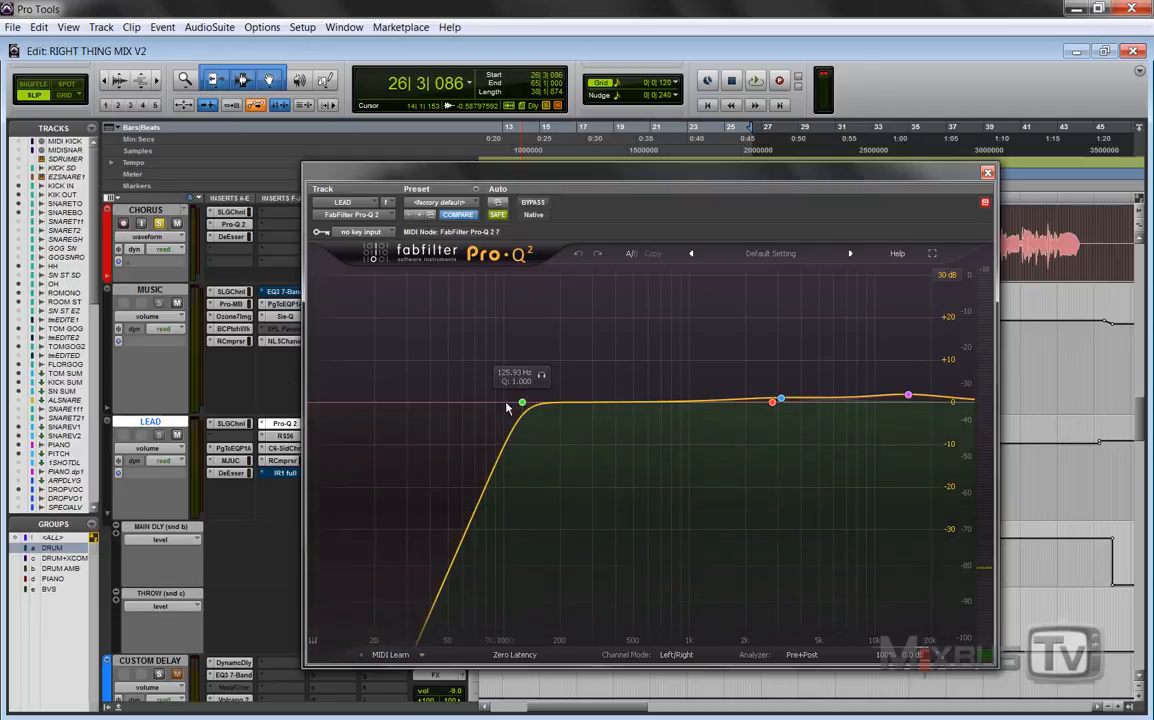
{"action": "left_click", "coordinate": [521, 403]}
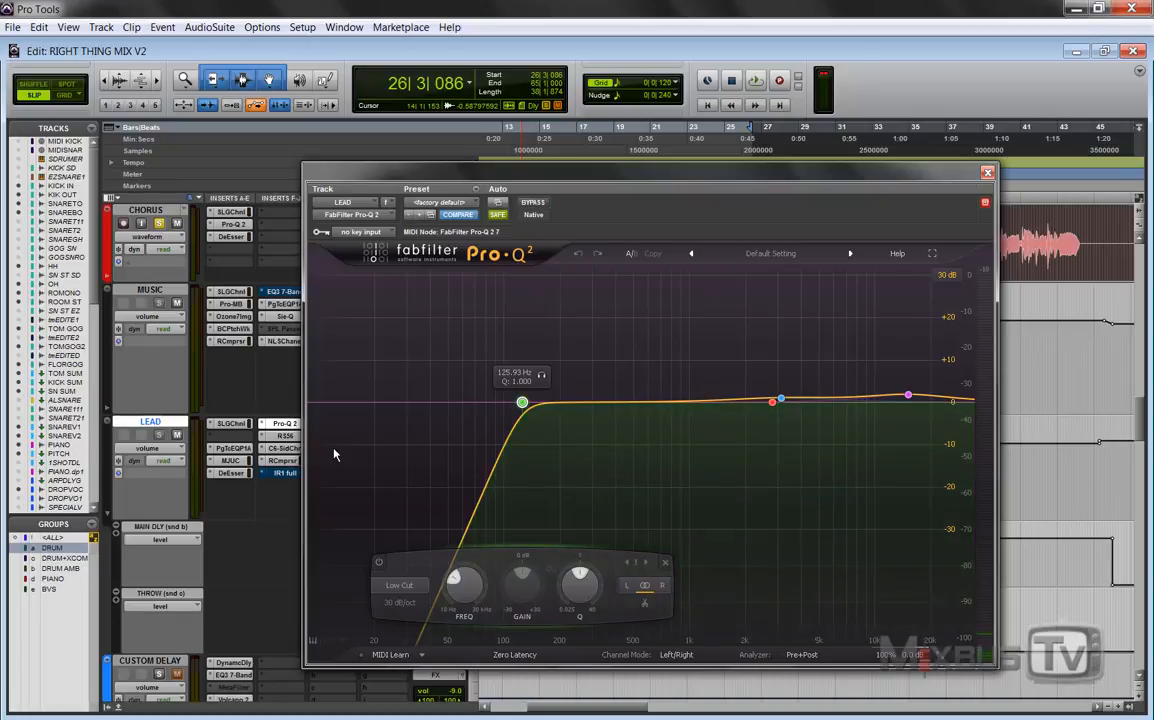
- Inspect the RS56, C6-SideChain and RCompressor plug-ins on the LEAD track while auditioning the chorus vocal, closing the compressor when done
{"action": "left_click", "coordinate": [287, 437]}
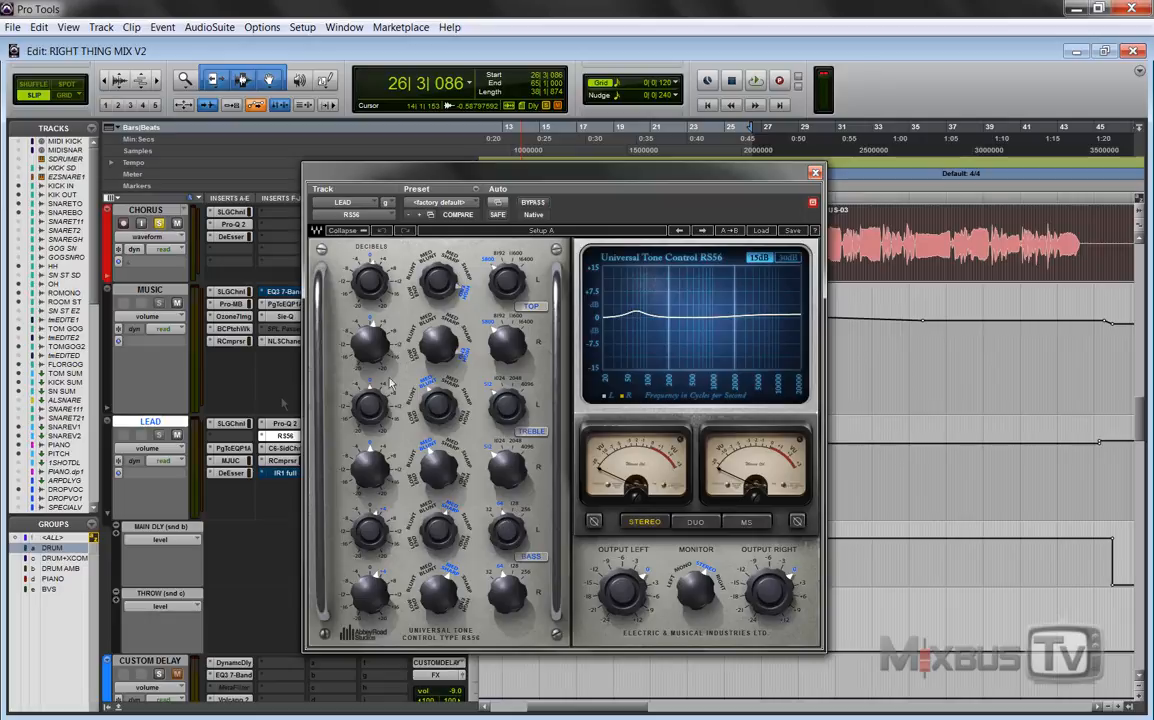
{"action": "key", "text": "space"}
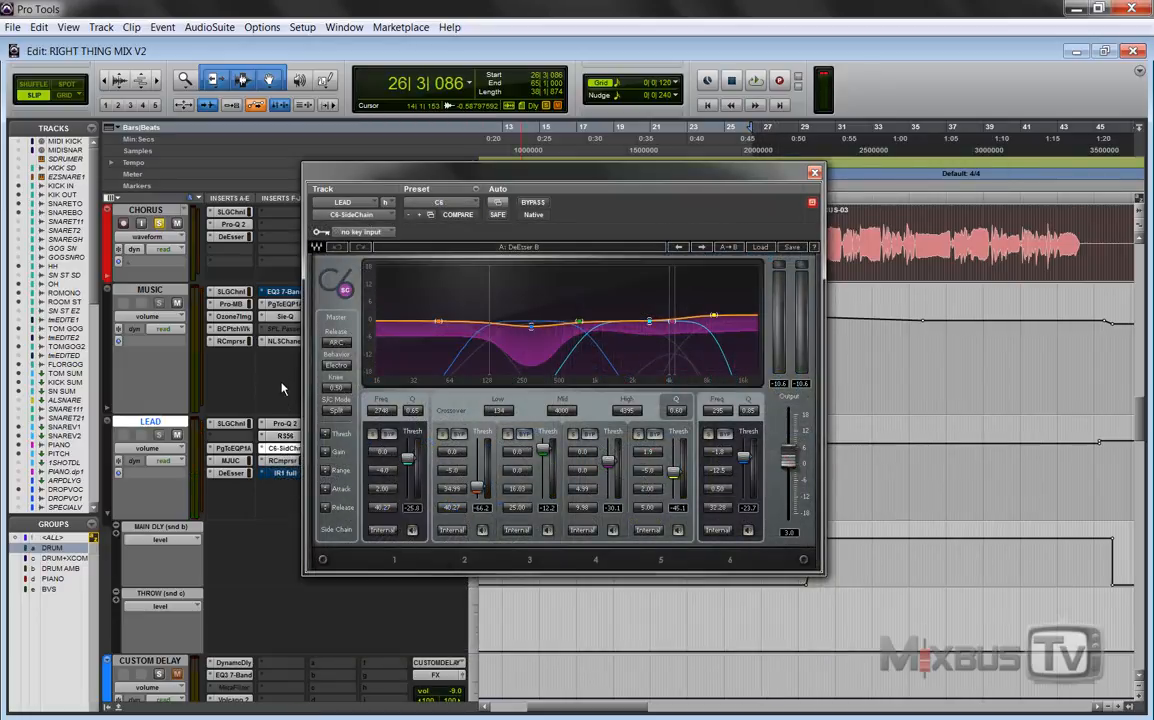
{"action": "key", "text": "space"}
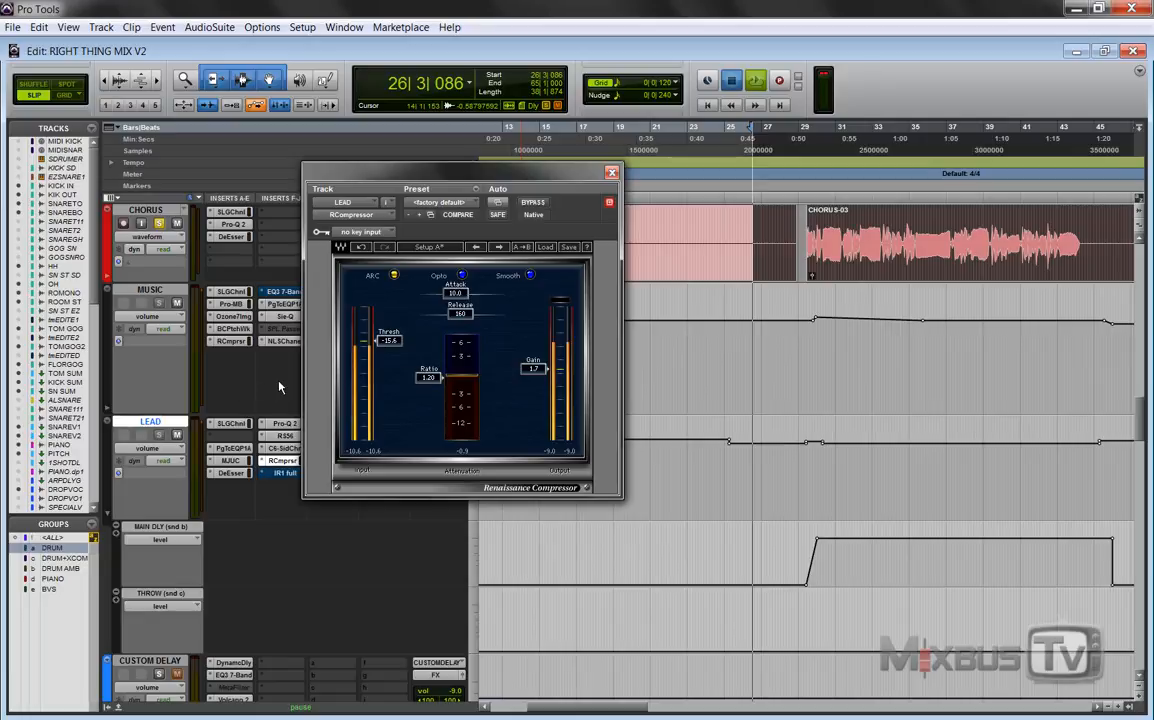
{"action": "key", "text": "space"}
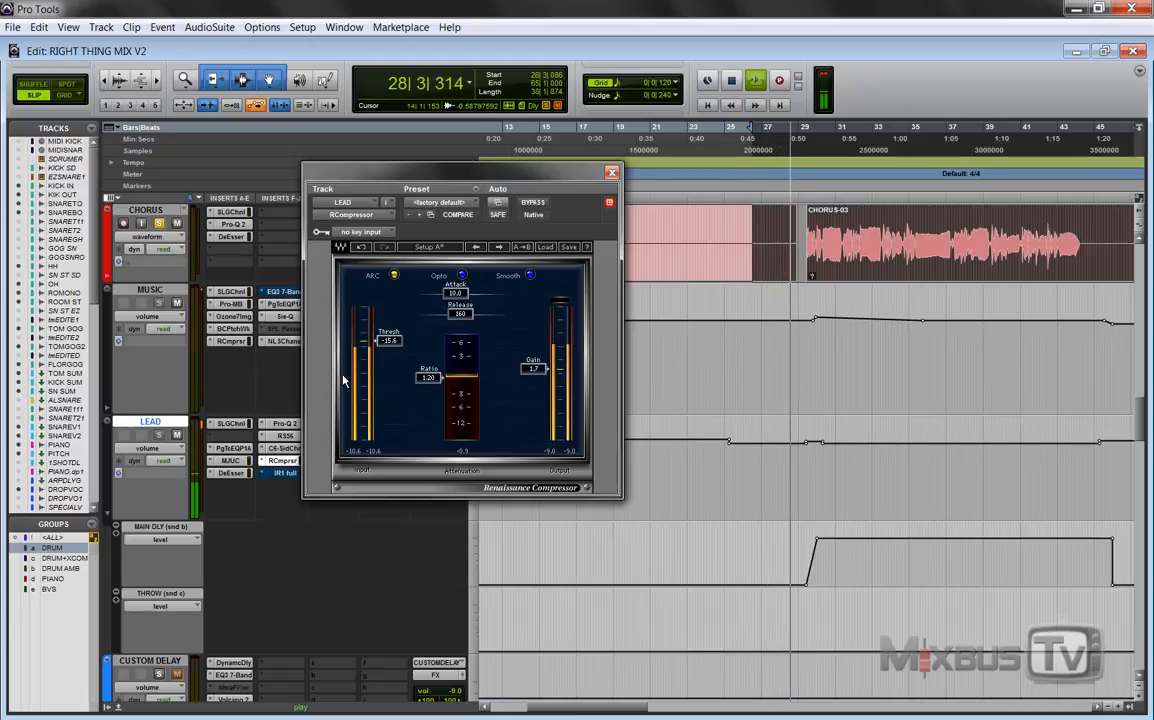
{"action": "key", "text": "space"}
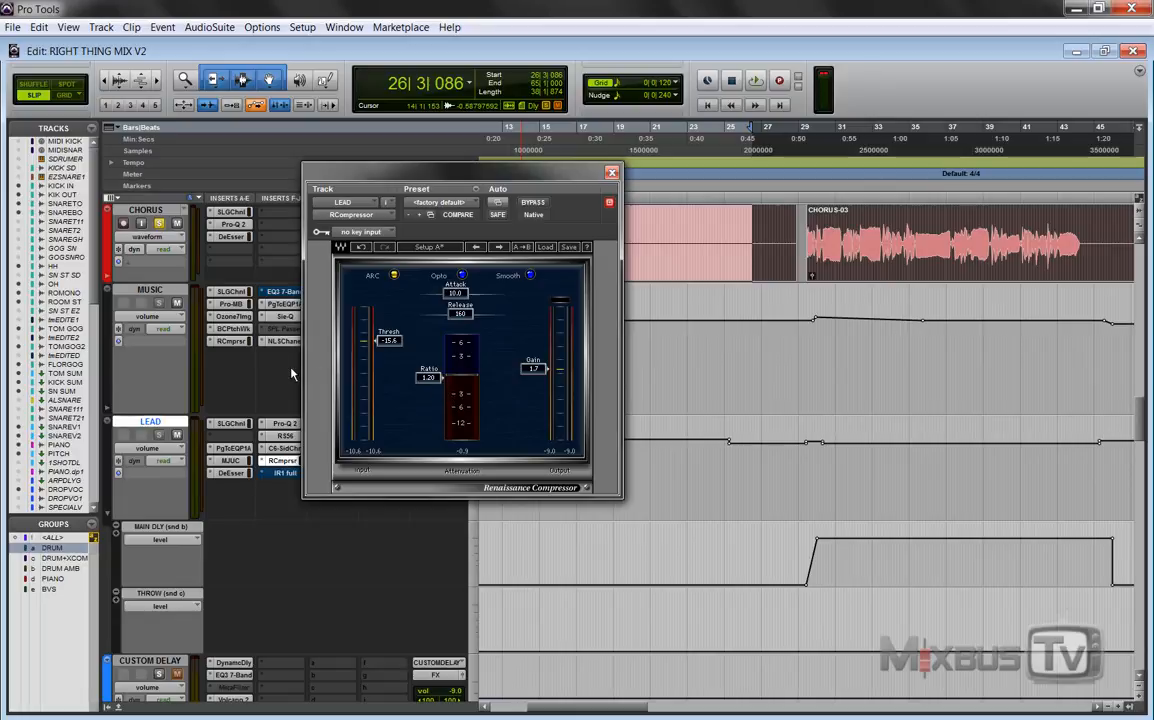
{"action": "left_click", "coordinate": [612, 173]}
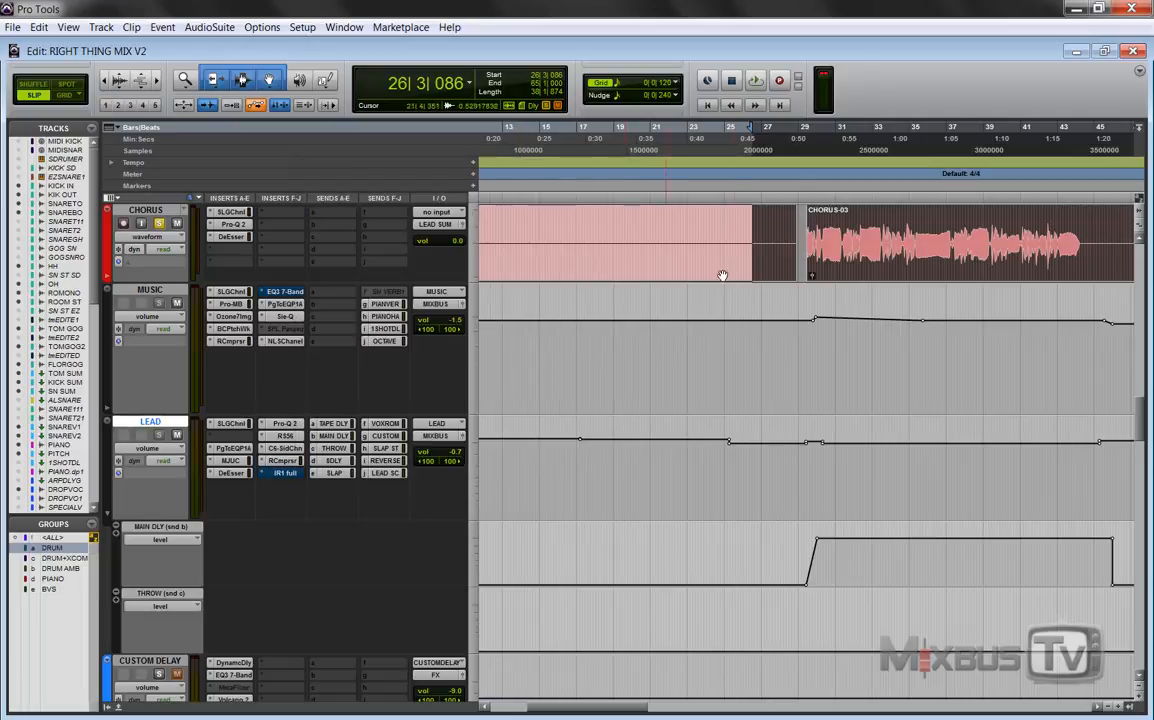
- Select the first chorus vocal on the CHORUS track from about bar 26 to bar 44 and audition it
{"action": "scroll", "coordinate": [716, 383], "scroll_direction": "up", "scroll_amount": 3}
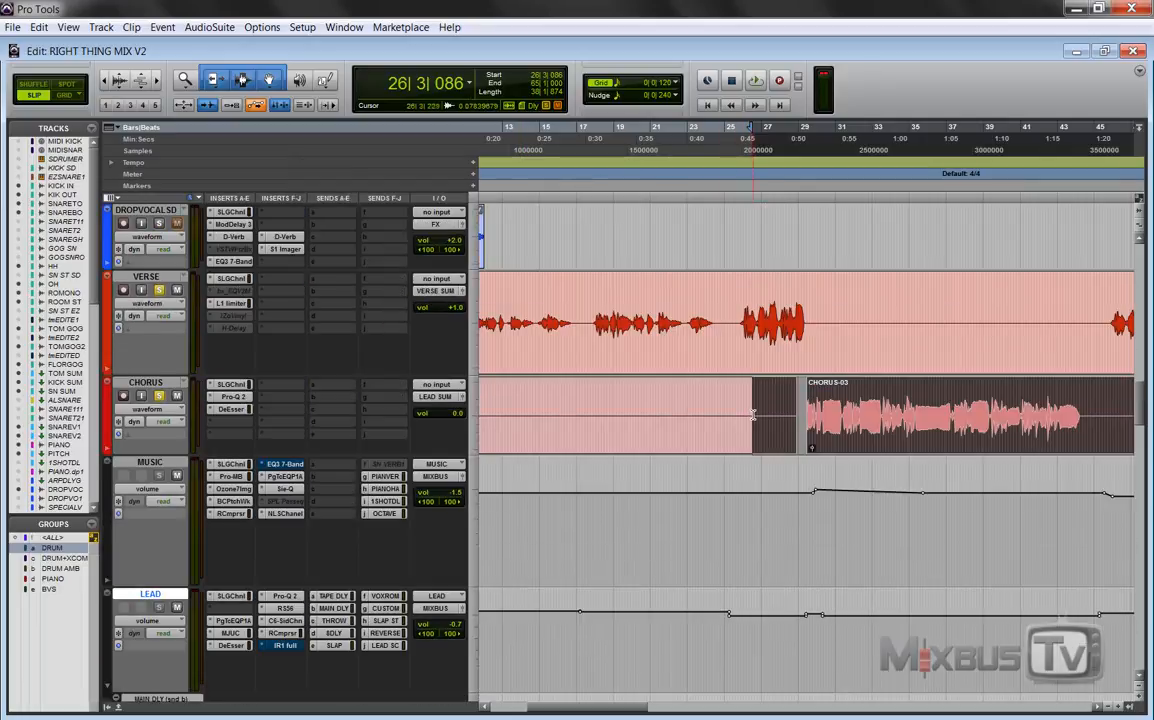
{"action": "left_click", "coordinate": [839, 393]}
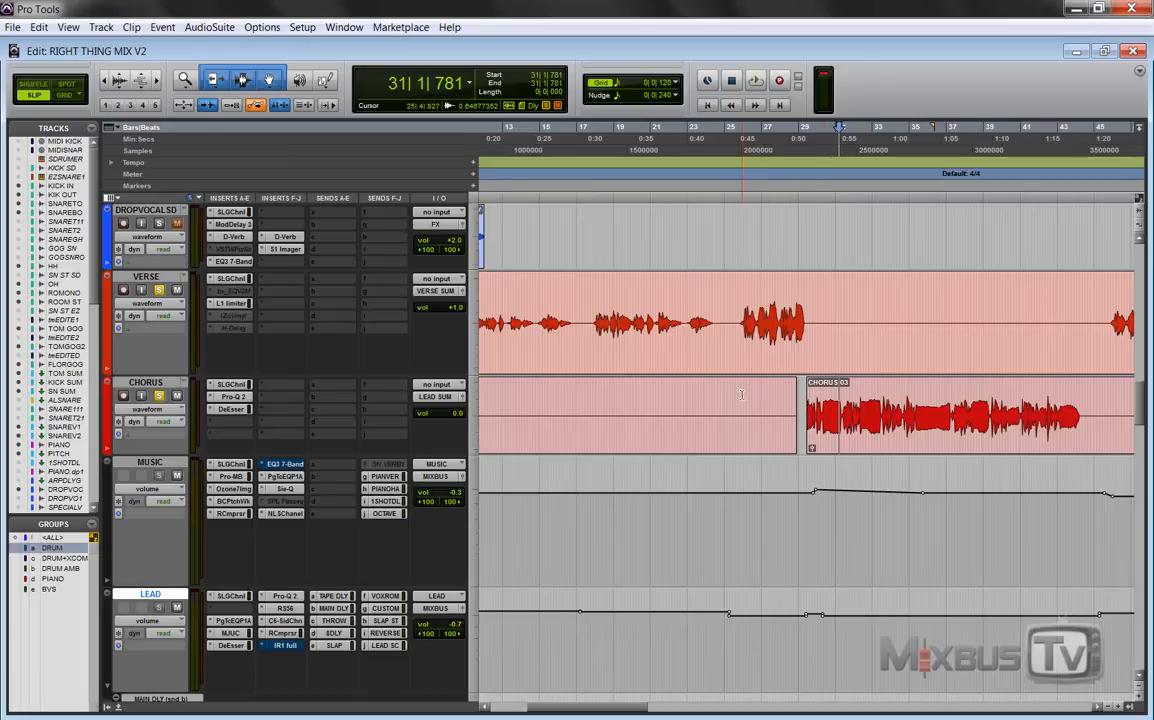
{"action": "left_click_drag", "start_coordinate": [748, 391], "coordinate": [1070, 414]}
{"action": "scroll", "coordinate": [300, 510], "scroll_direction": "down", "scroll_amount": 1}
{"action": "key", "text": "space"}
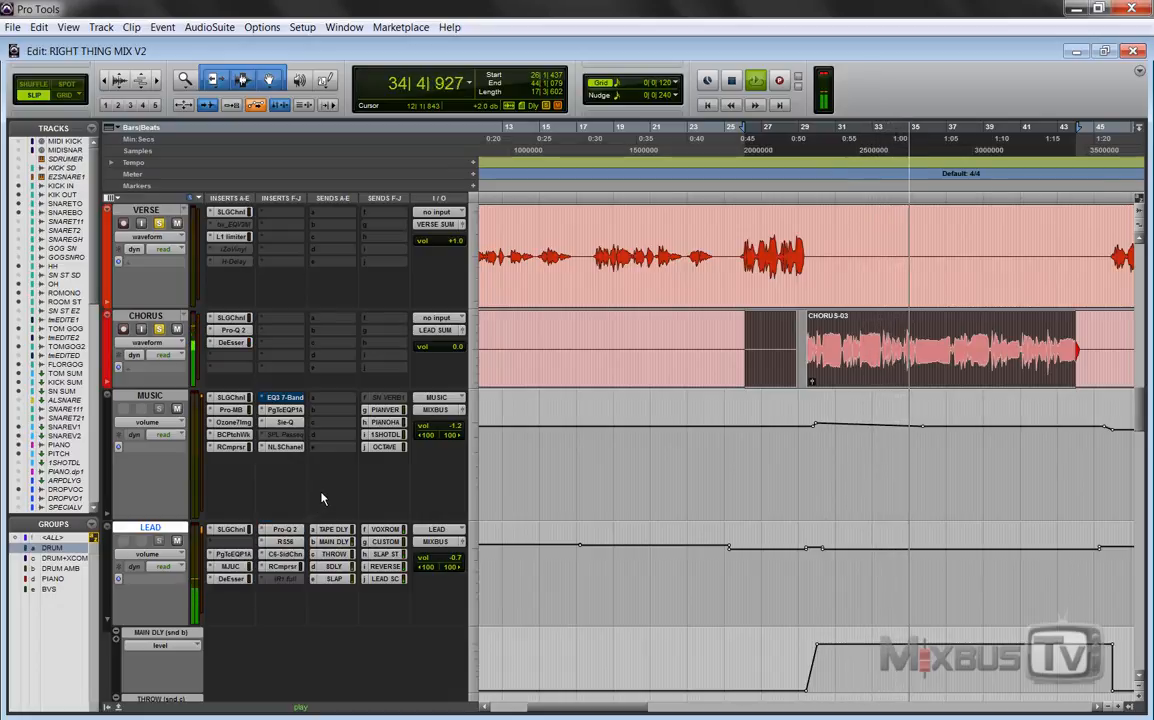
{"action": "key", "text": "space"}
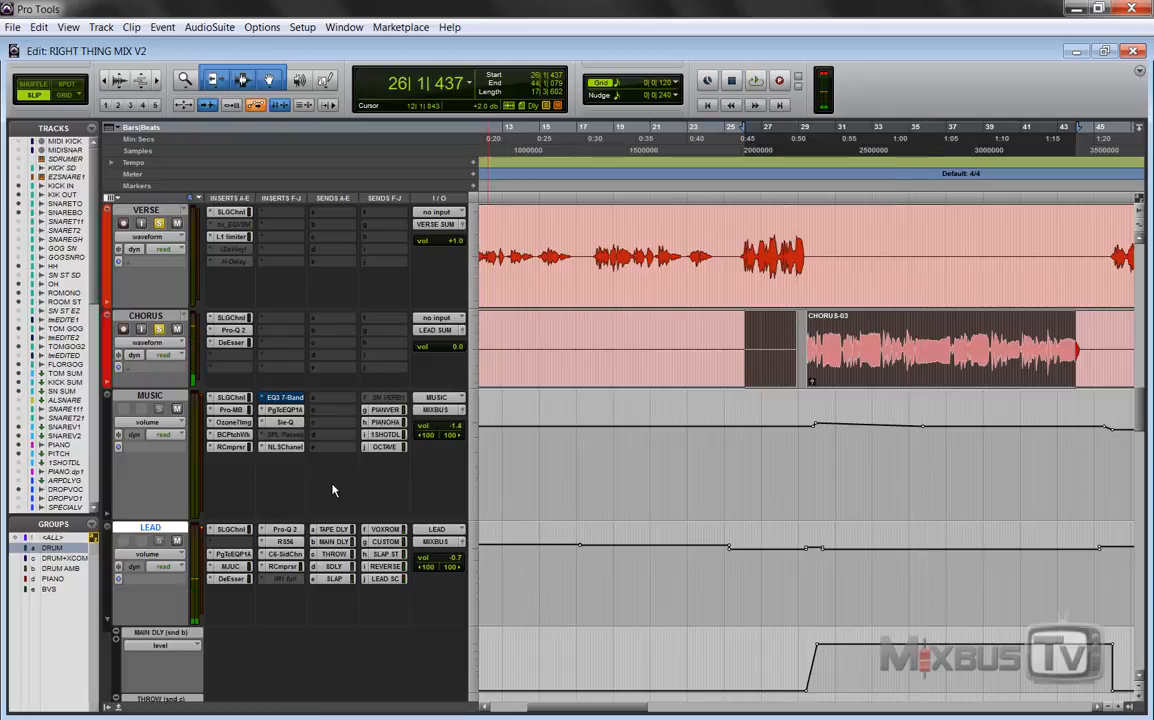
- Inspect the MJUC compressor's settings on the LEAD track and close the plug-in
{"action": "scroll", "coordinate": [338, 486], "scroll_direction": "down", "scroll_amount": 3}
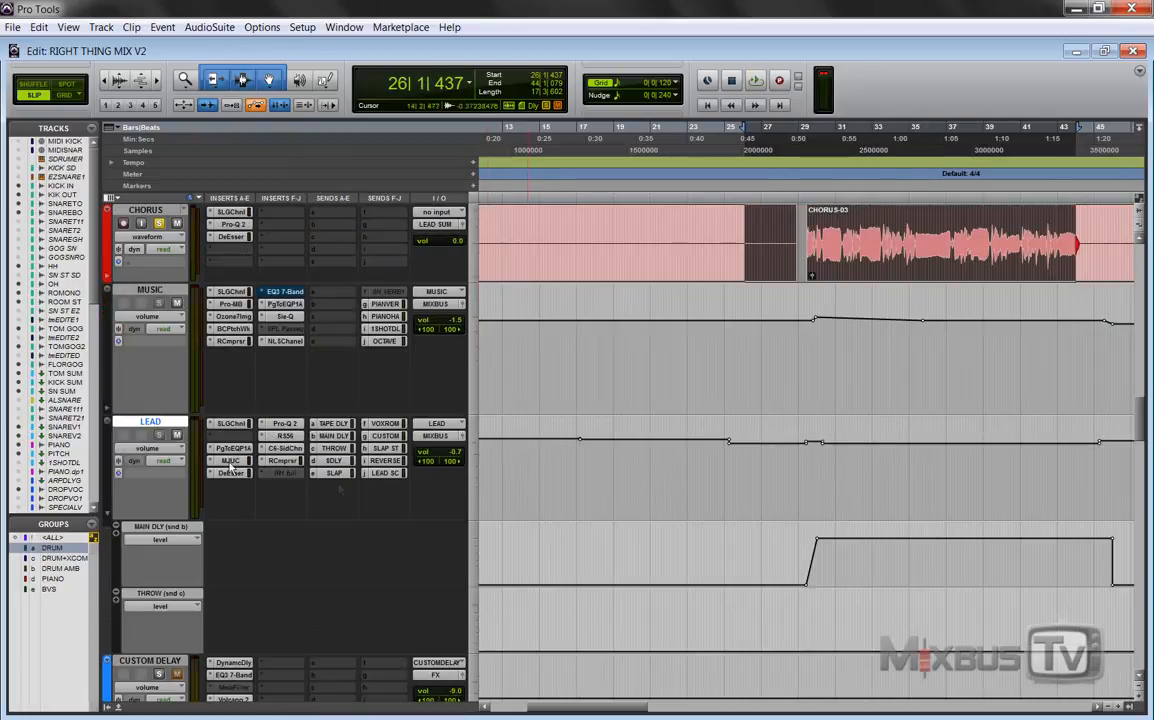
{"action": "left_click", "coordinate": [230, 461]}
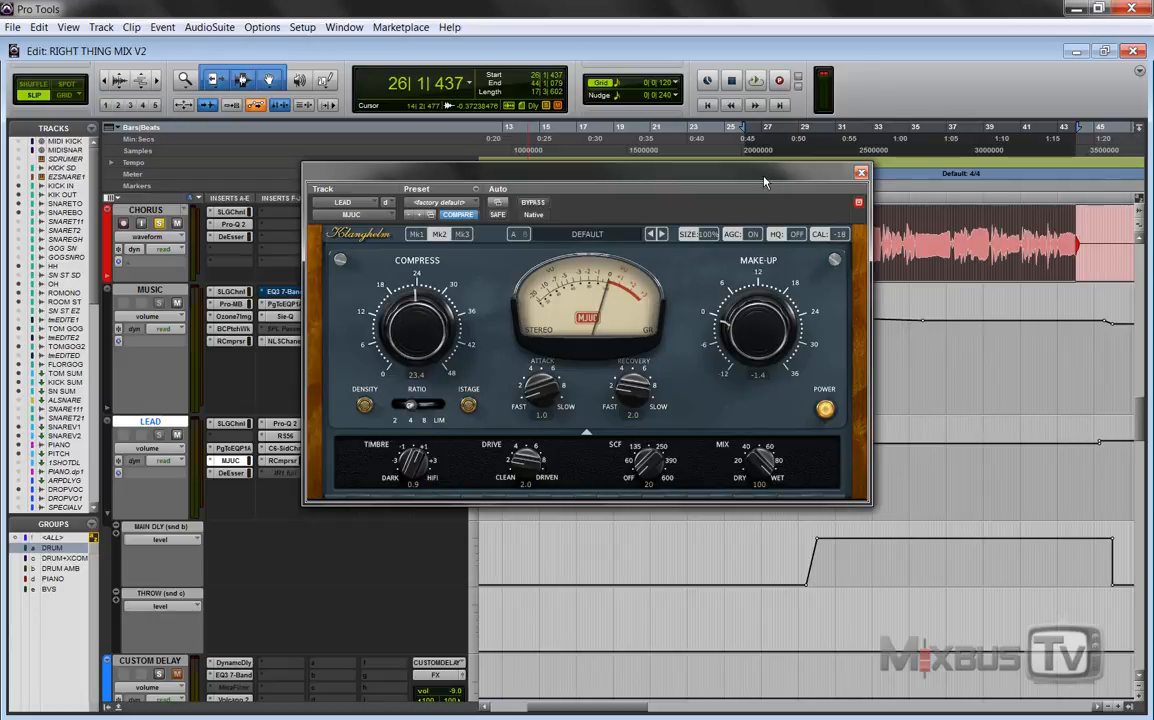
{"action": "left_click_drag", "start_coordinate": [765, 180], "coordinate": [805, 226]}
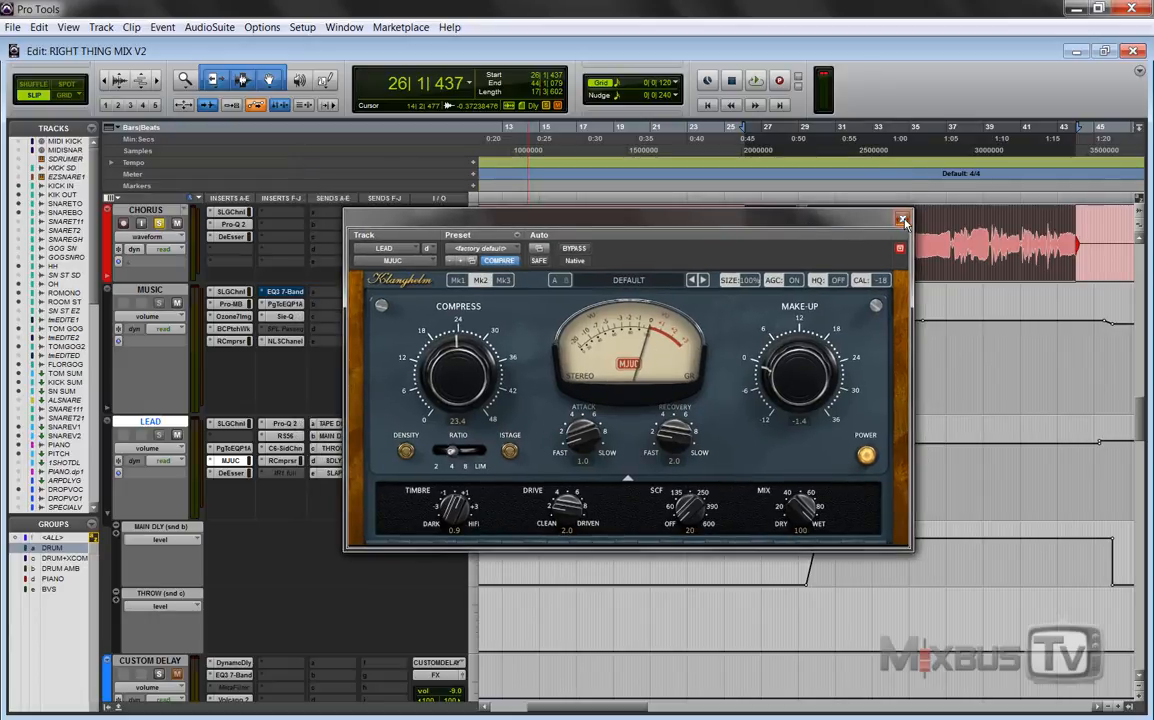
{"action": "left_click", "coordinate": [903, 219]}
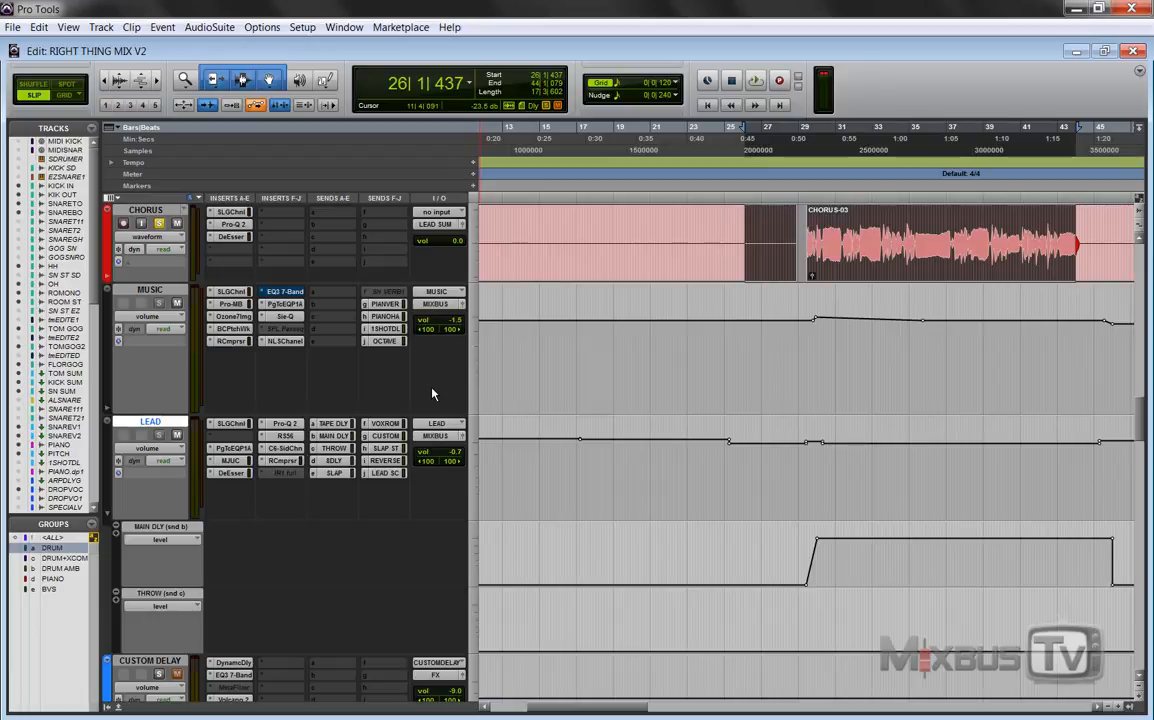
- Look over the sends on the LEAD track and the vocal sum, double and effects tracks beneath it
{"action": "scroll", "coordinate": [432, 394], "scroll_direction": "up", "scroll_amount": 2}
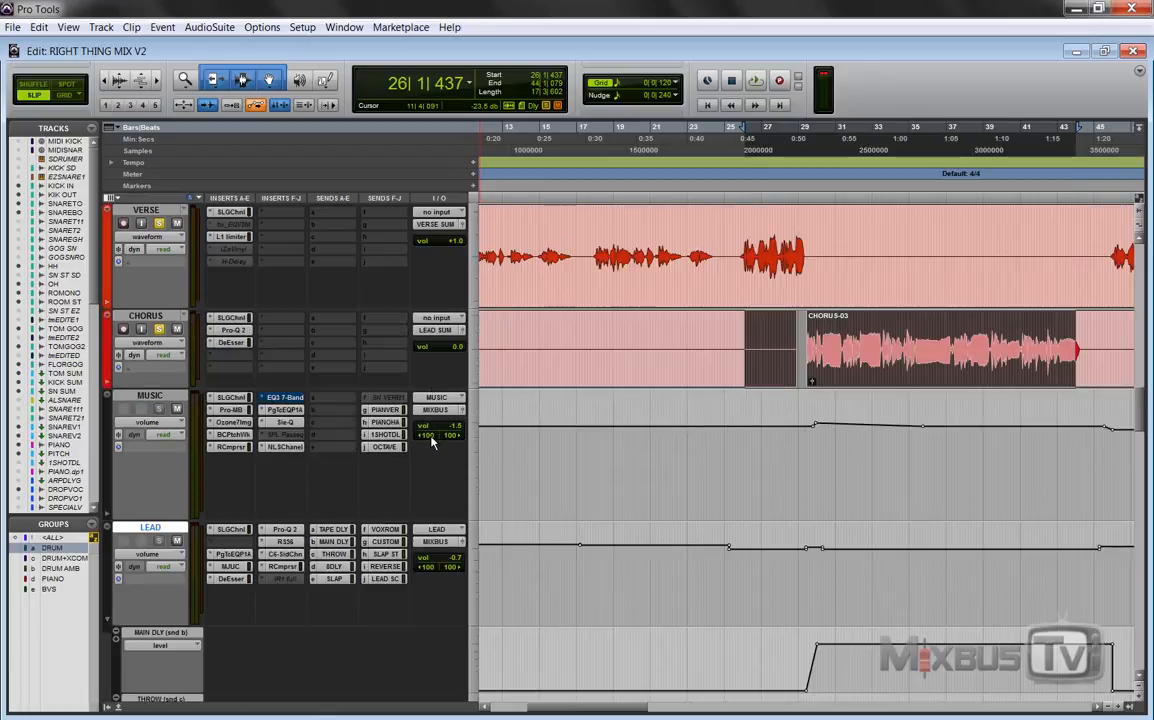
{"action": "scroll", "coordinate": [432, 476], "scroll_direction": "down", "scroll_amount": 2}
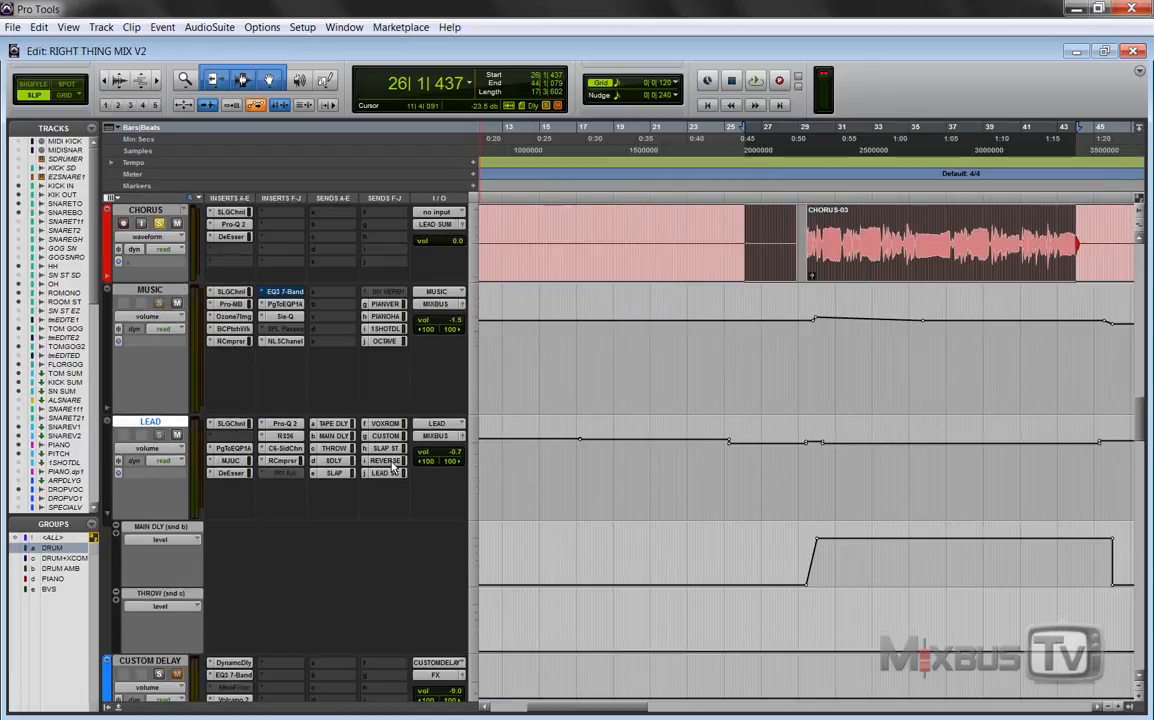
{"action": "scroll", "coordinate": [393, 467], "scroll_direction": "down", "scroll_amount": 2}
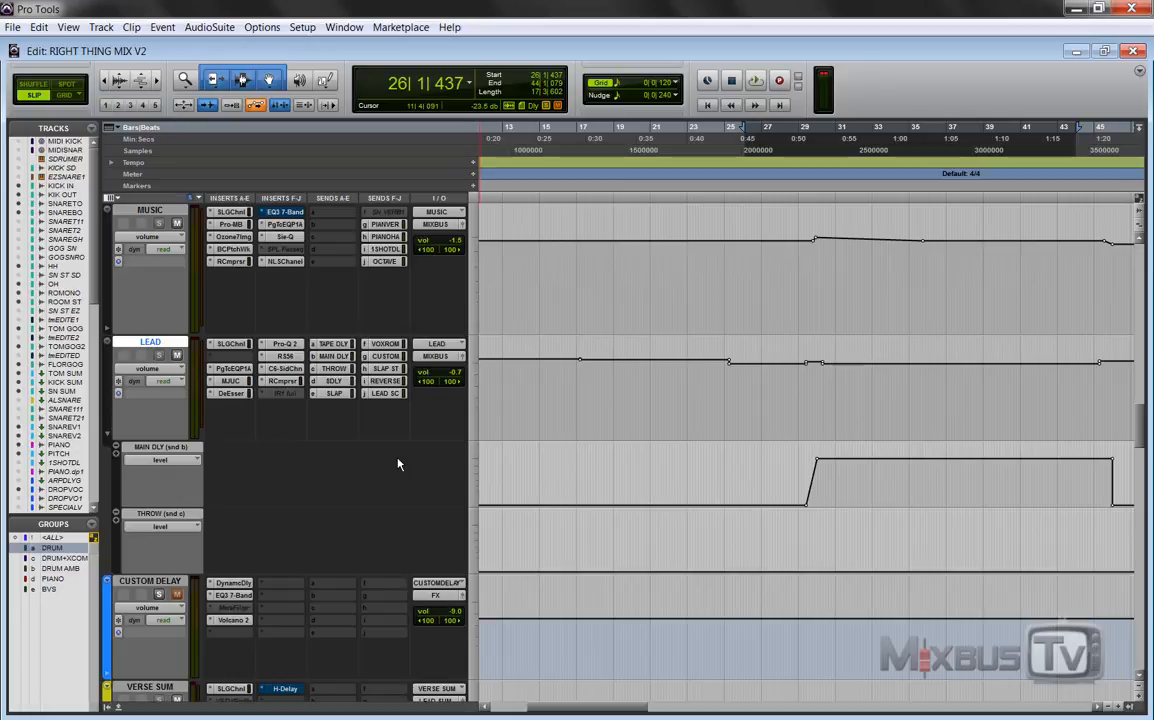
{"action": "scroll", "coordinate": [398, 464], "scroll_direction": "up", "scroll_amount": 3}
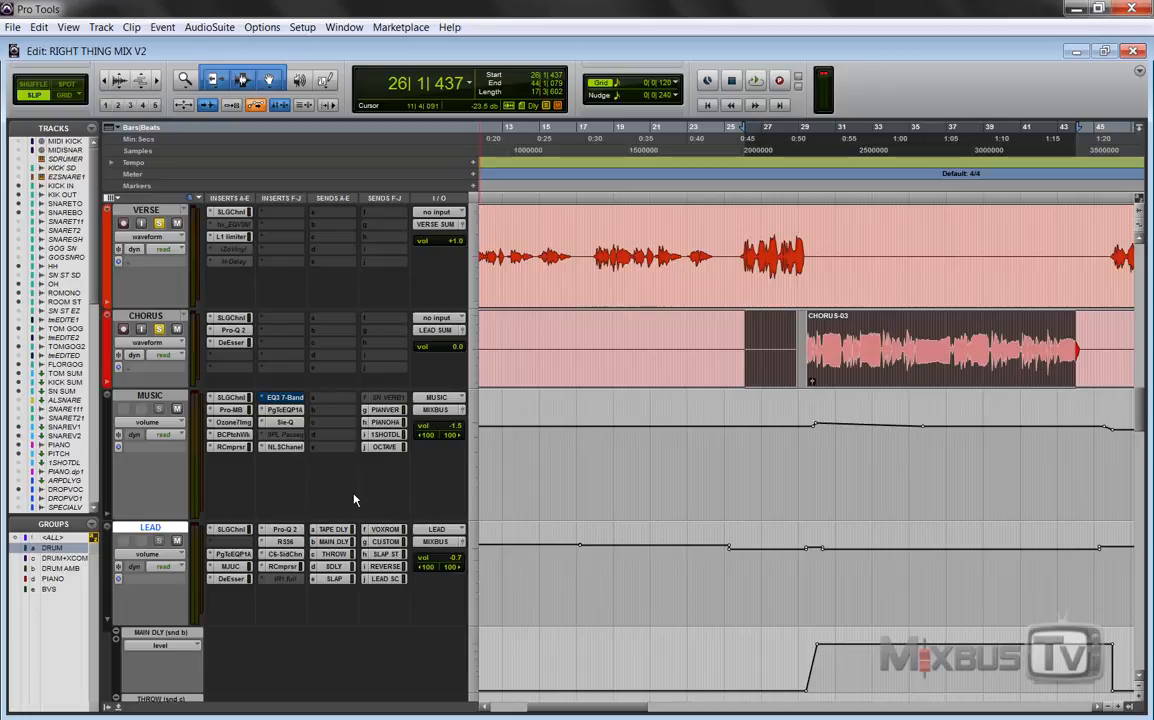
{"action": "scroll", "coordinate": [370, 490], "scroll_direction": "down", "scroll_amount": 2}
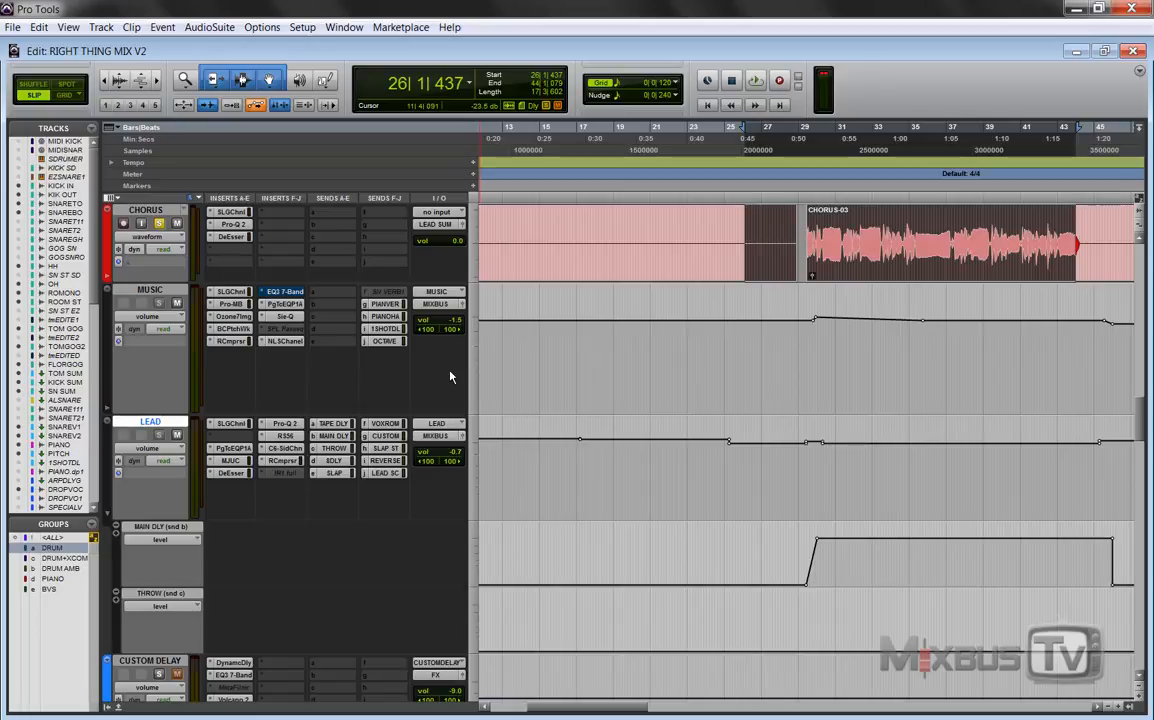
{"action": "scroll", "coordinate": [450, 377], "scroll_direction": "down", "scroll_amount": 8}
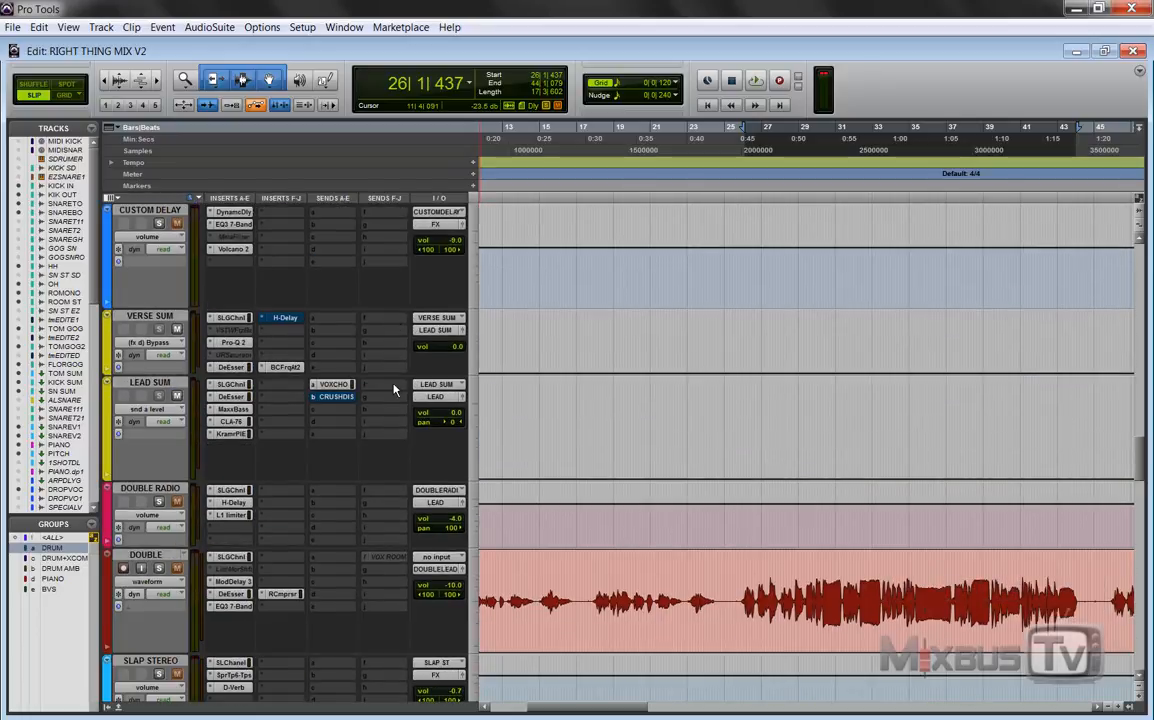
{"action": "scroll", "coordinate": [433, 456], "scroll_direction": "down", "scroll_amount": 5}
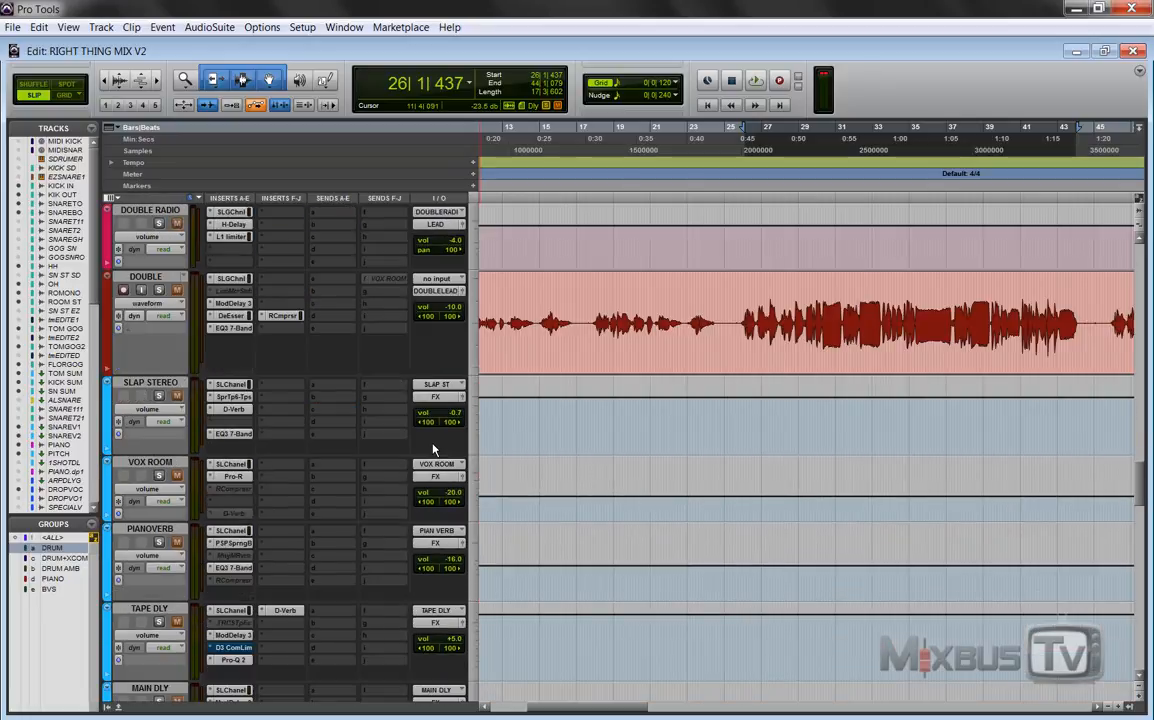
{"action": "scroll", "coordinate": [433, 450], "scroll_direction": "up", "scroll_amount": 10}
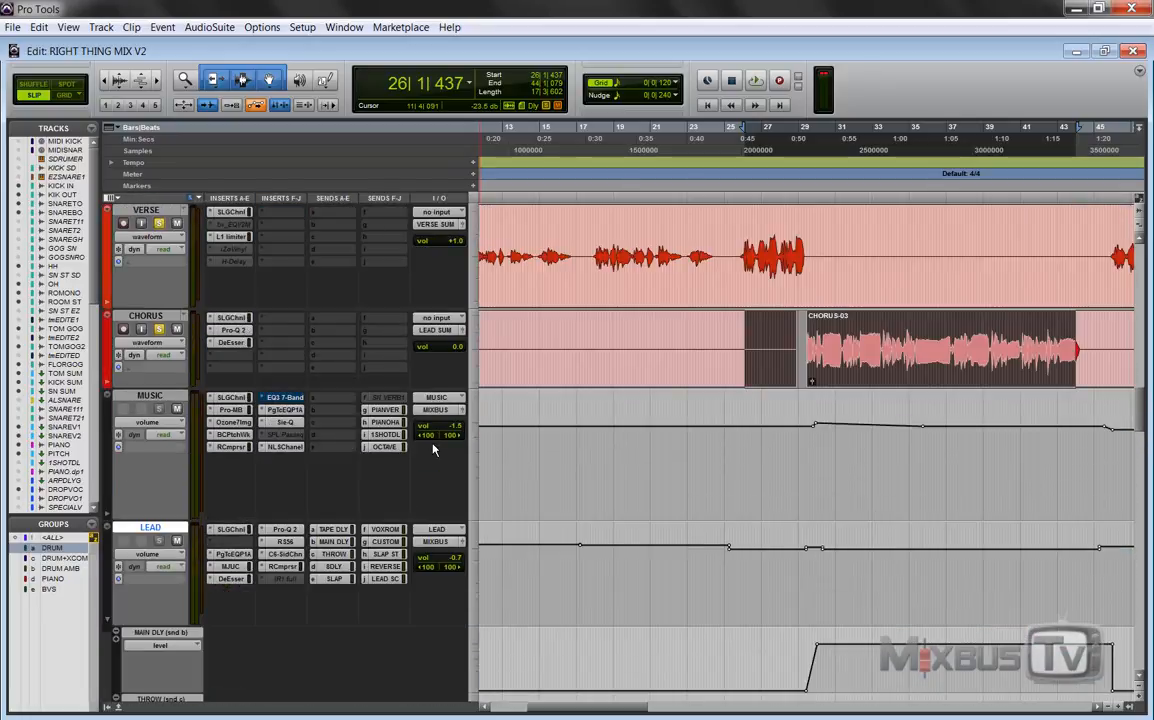
- Select the first chorus on the DOUBLE track from about bar 25 to bar 44, and audition the track soloed from bar 29
{"action": "key", "text": "ctrl+bracketleft"}
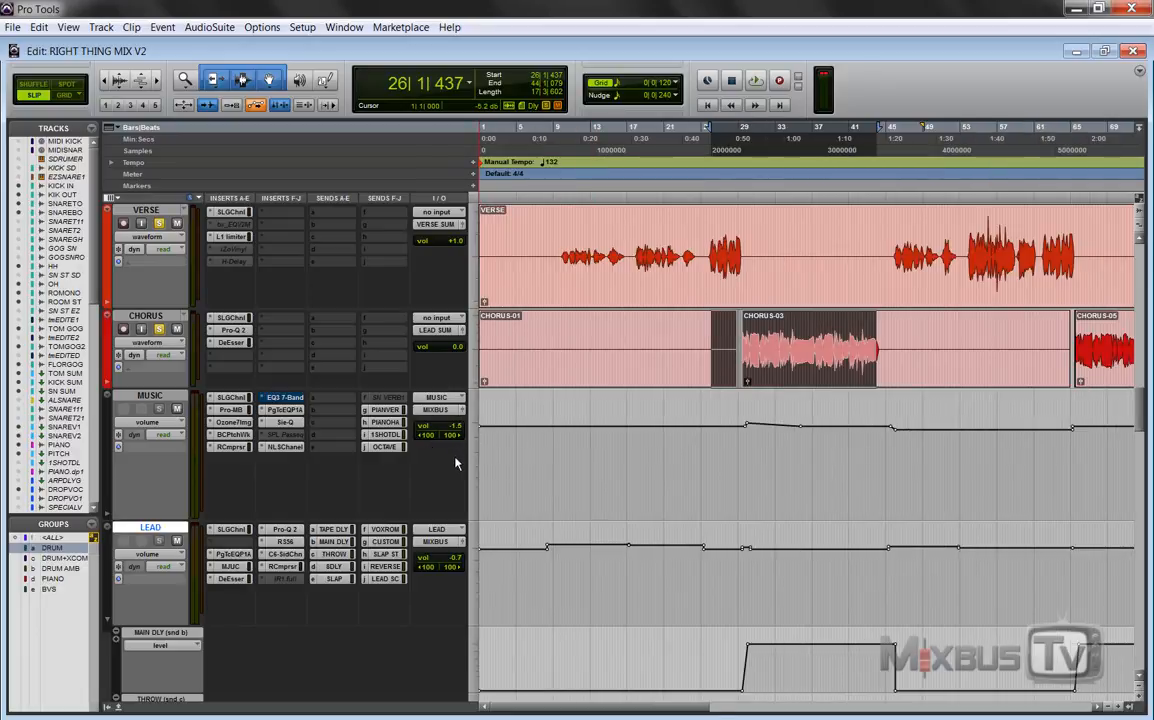
{"action": "scroll", "coordinate": [447, 459], "scroll_direction": "down", "scroll_amount": 8}
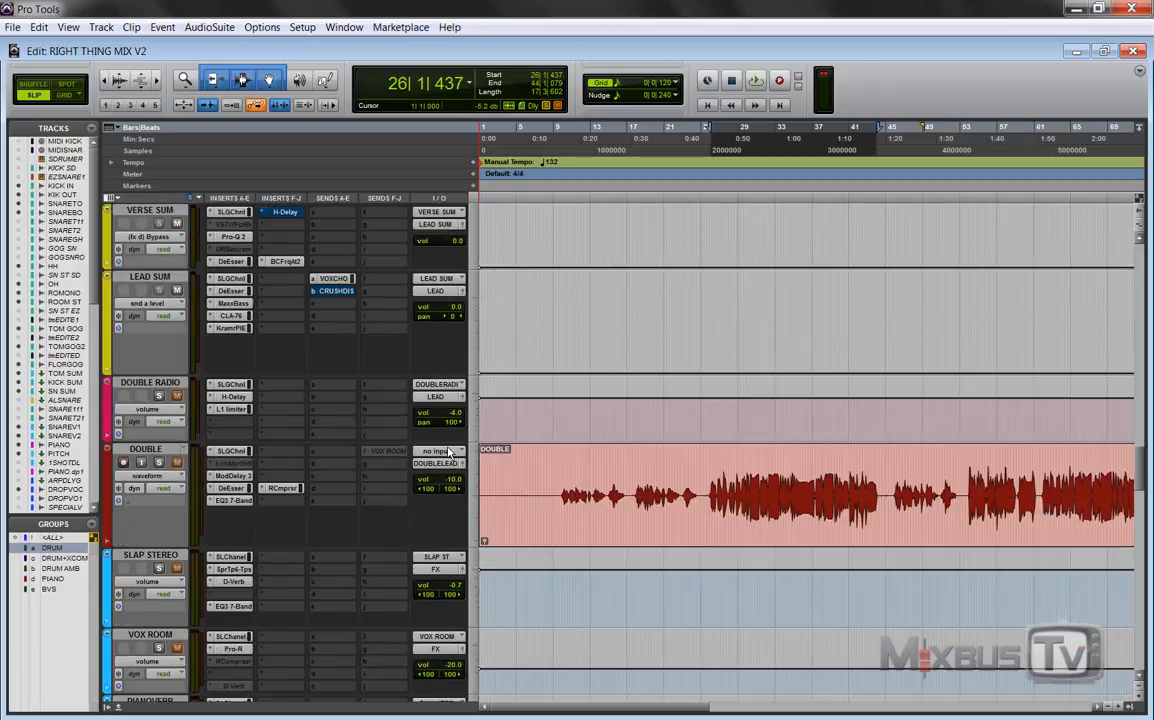
{"action": "left_click_drag", "start_coordinate": [708, 477], "coordinate": [881, 480]}
{"action": "scroll", "coordinate": [200, 405], "scroll_direction": "up", "scroll_amount": 9}
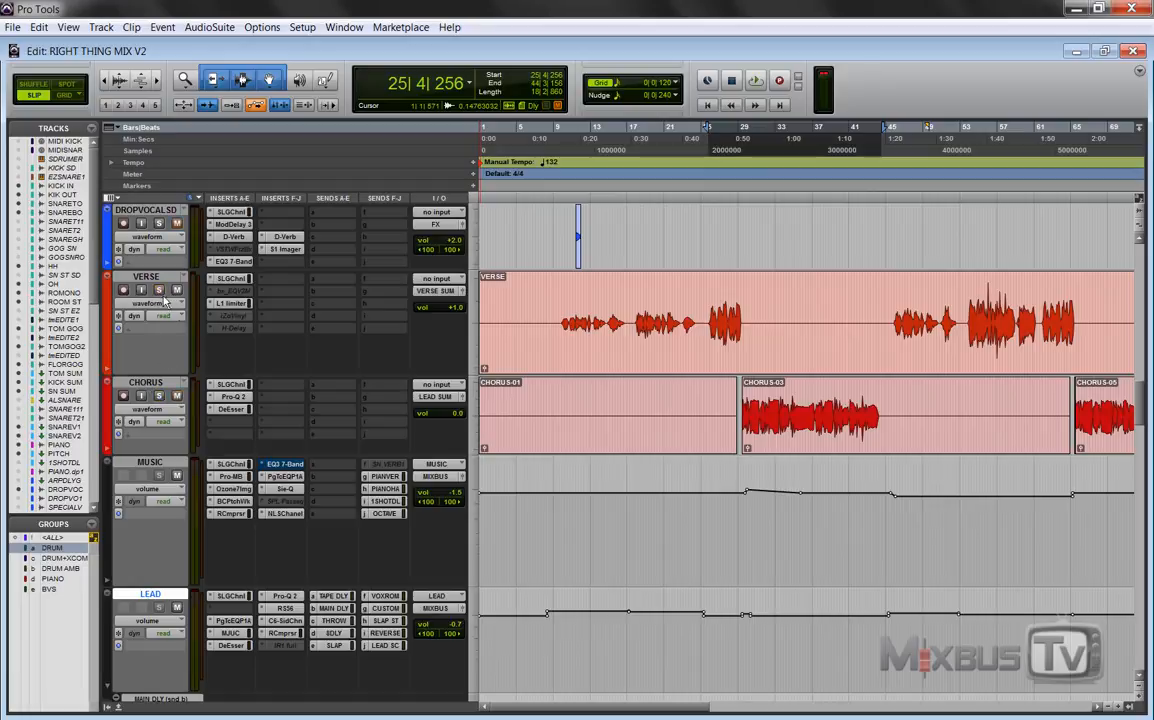
{"action": "scroll", "coordinate": [165, 300], "scroll_direction": "down", "scroll_amount": 9}
{"action": "key", "text": "space"}
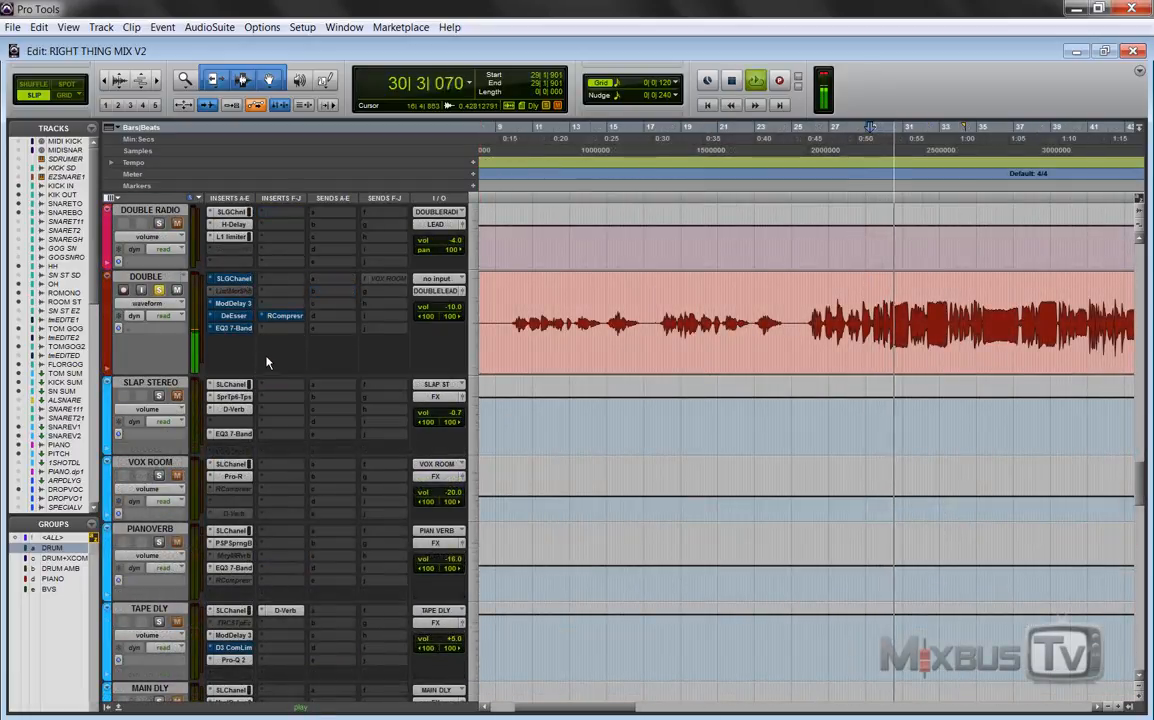
- Open the SSLGChannel on the DOUBLE track and compare the soloed vocal with all of the track's inserts bypassed and active
{"action": "left_click", "coordinate": [230, 279]}
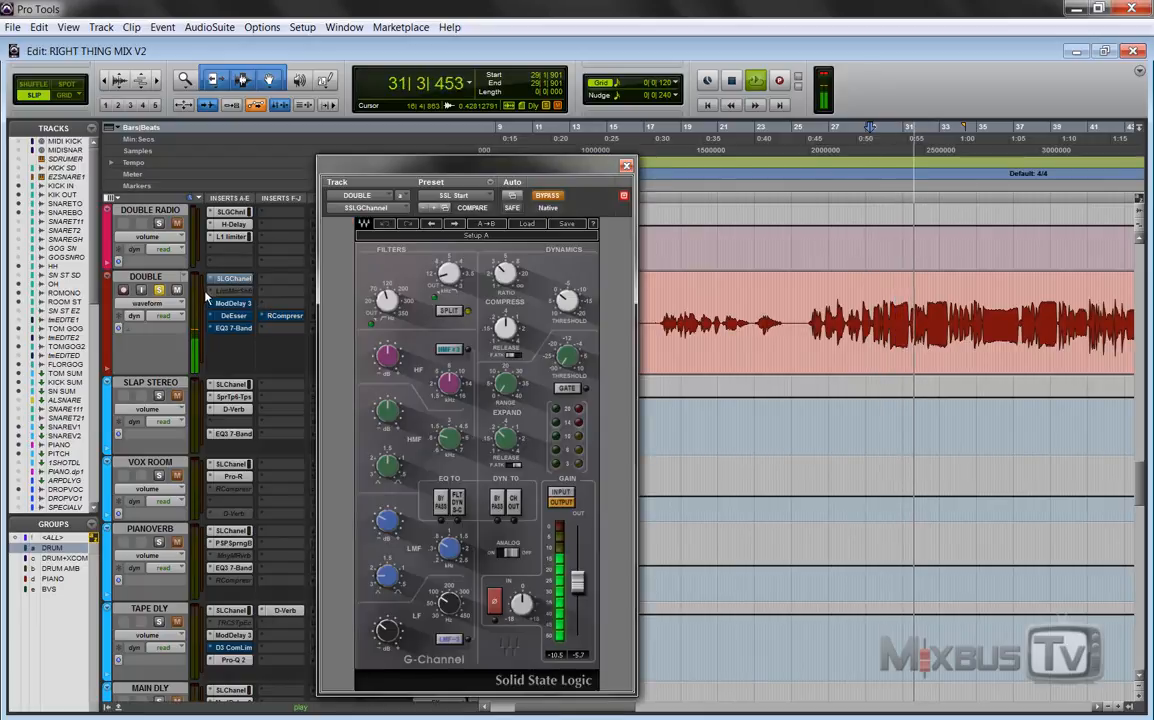
{"action": "left_click", "coordinate": [160, 277]}
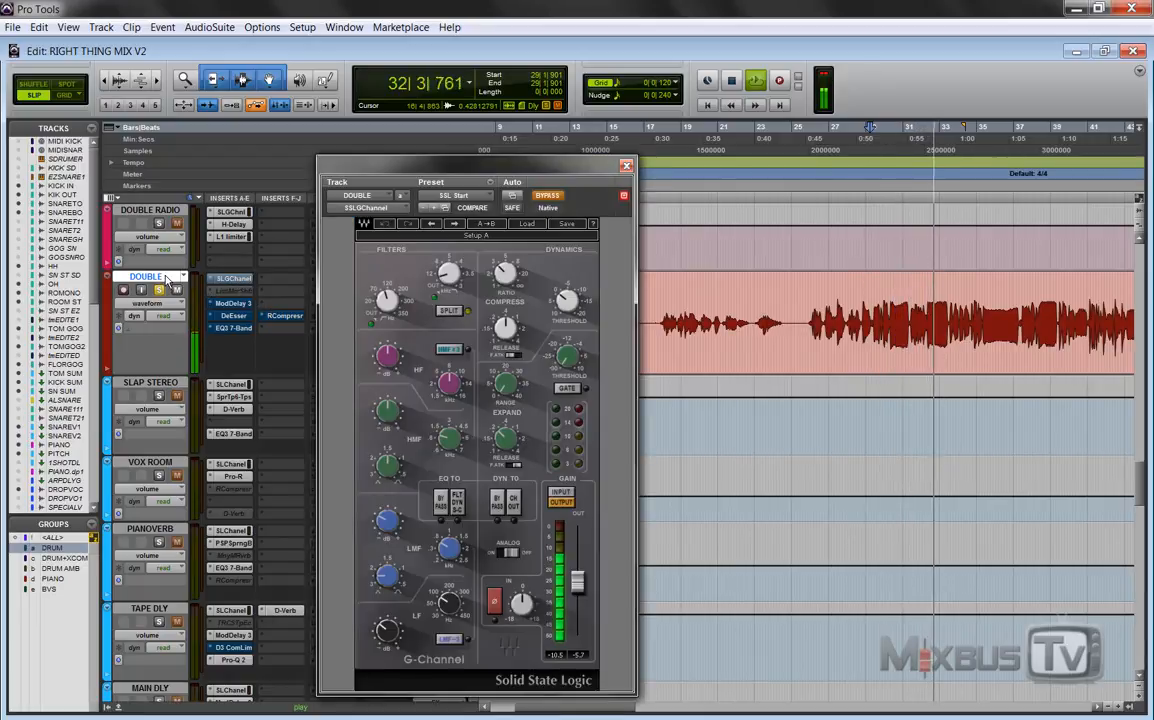
{"action": "key", "text": "space"}
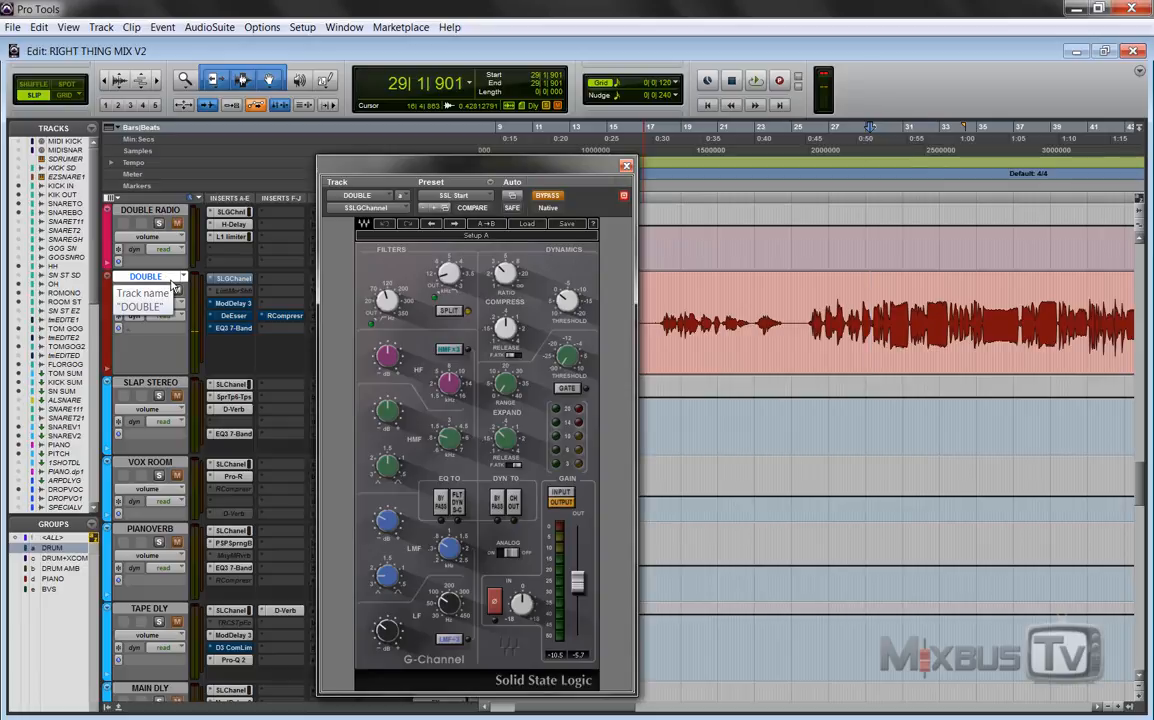
{"action": "key", "text": "space"}
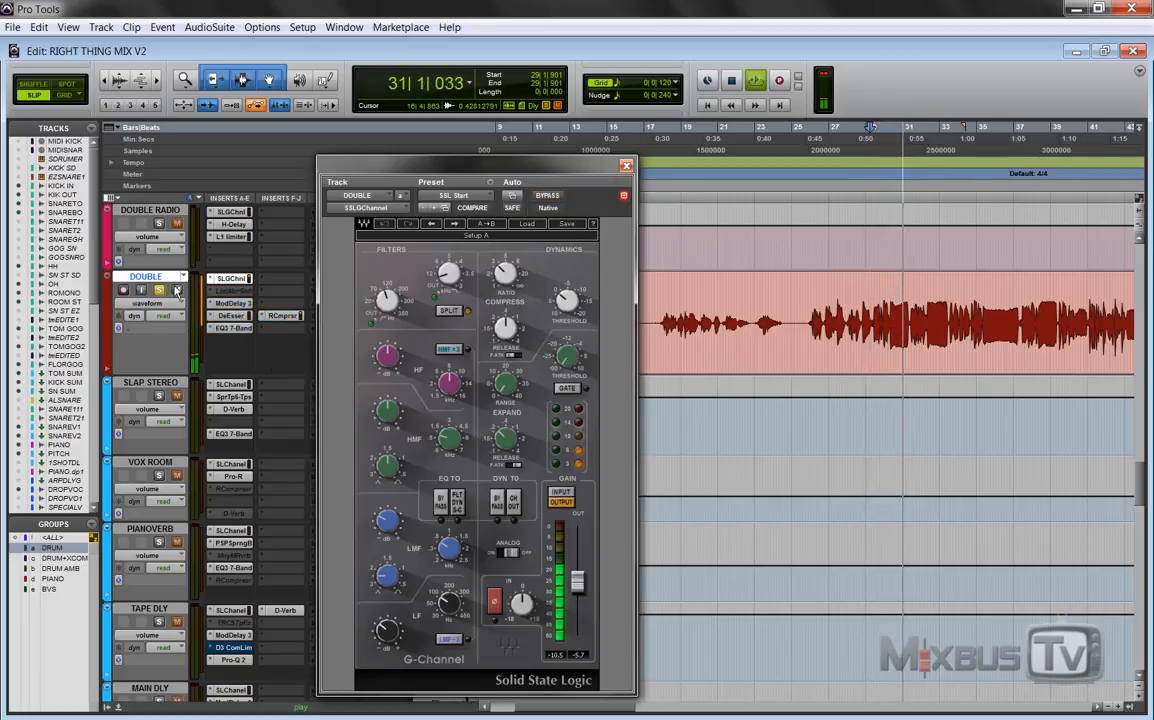
{"action": "key", "text": "shift+2"}
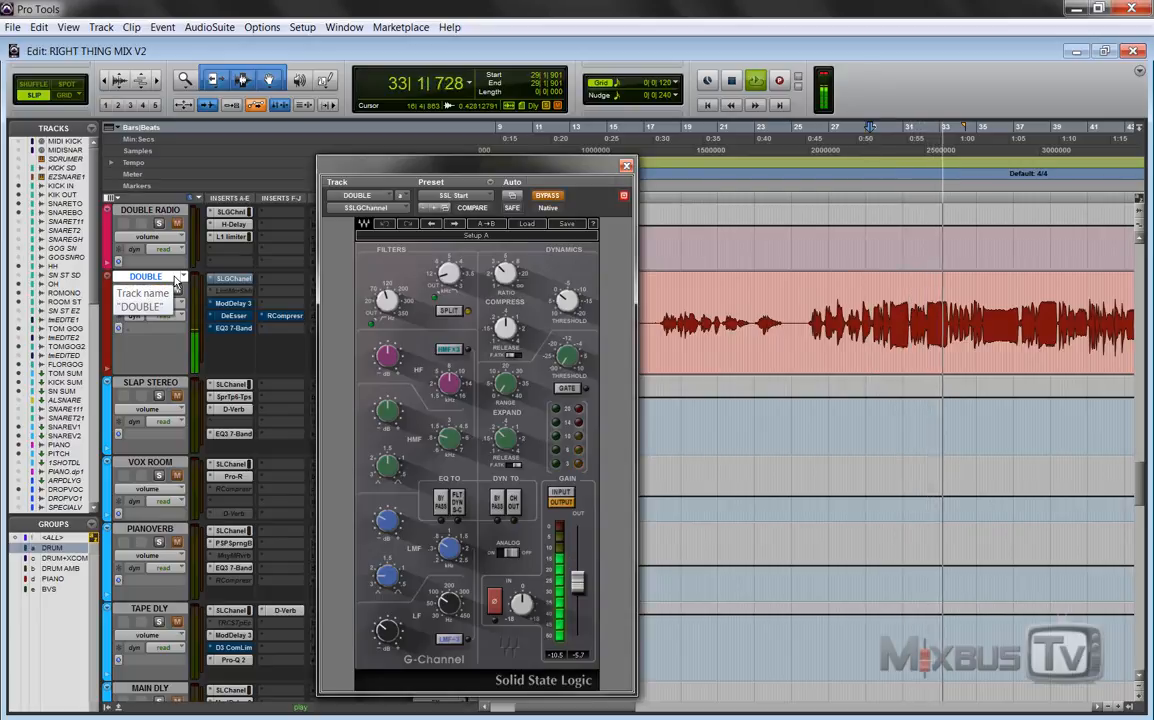
{"action": "key", "text": "shift+2"}
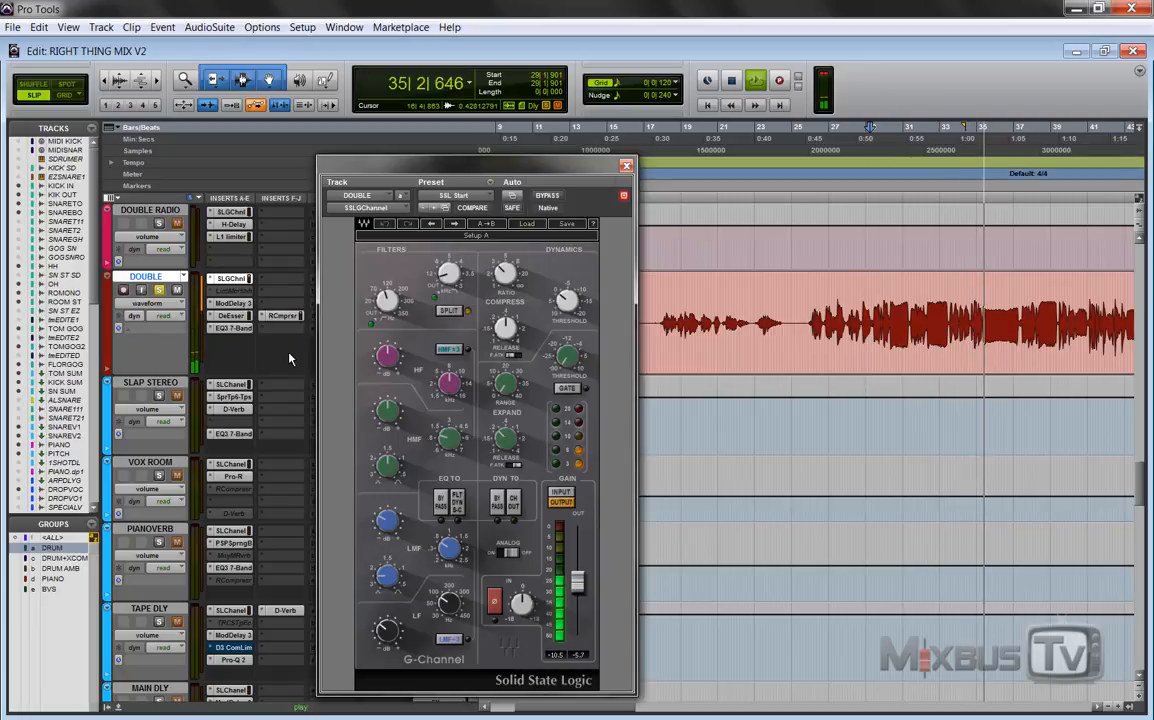
{"action": "key", "text": "space"}
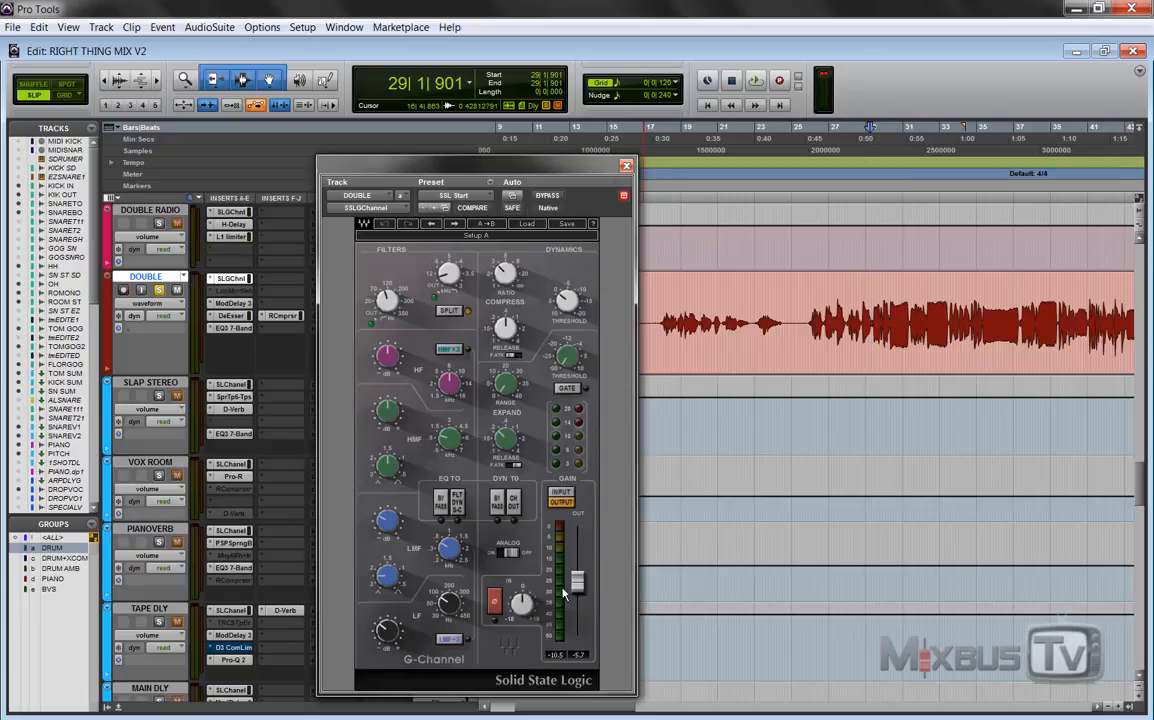
{"action": "key", "text": "space"}
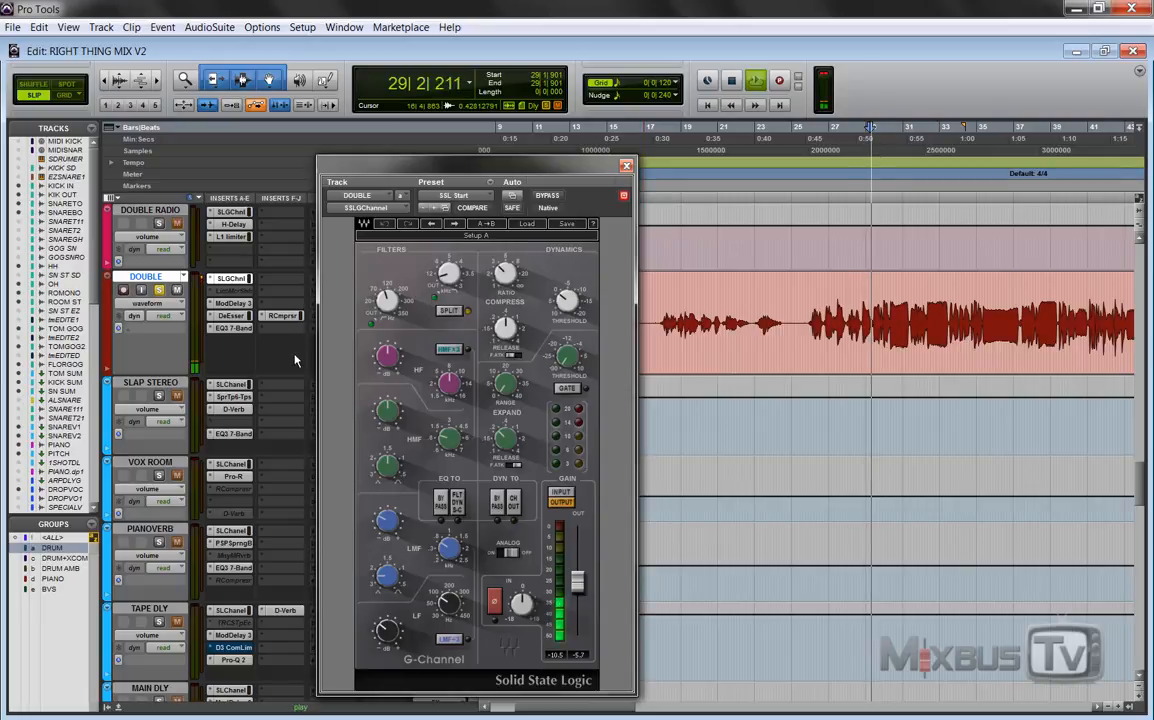
{"action": "key", "text": "space"}
- Inspect the Mod Delay III on the DOUBLE track and audition the soloed vocal with the delay bypassed and active
{"action": "left_click", "coordinate": [238, 305]}
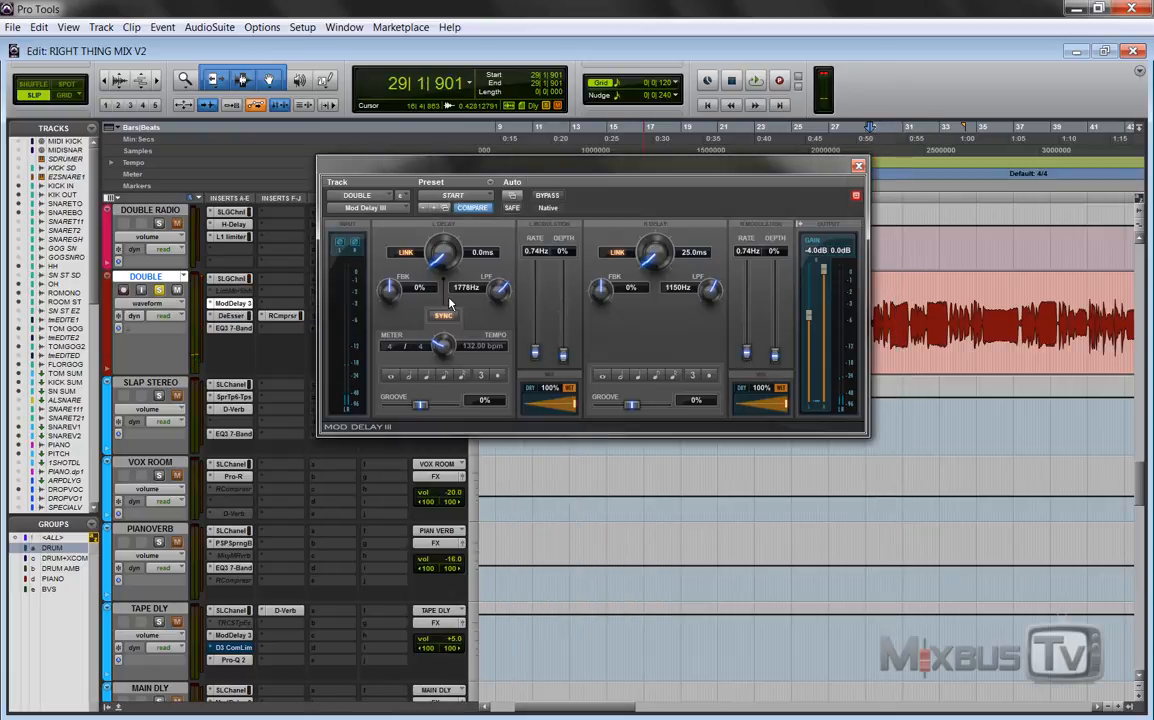
{"action": "left_click_drag", "start_coordinate": [588, 165], "coordinate": [567, 193]}
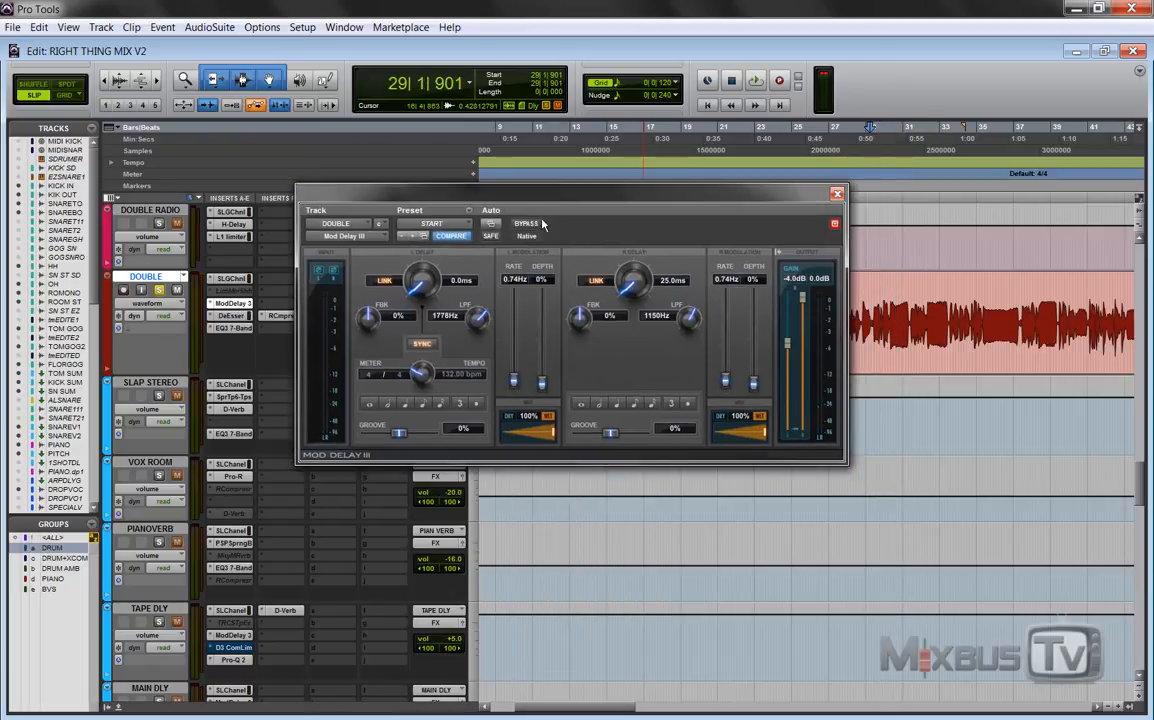
{"action": "left_click", "coordinate": [527, 225]}
{"action": "key", "text": "space"}
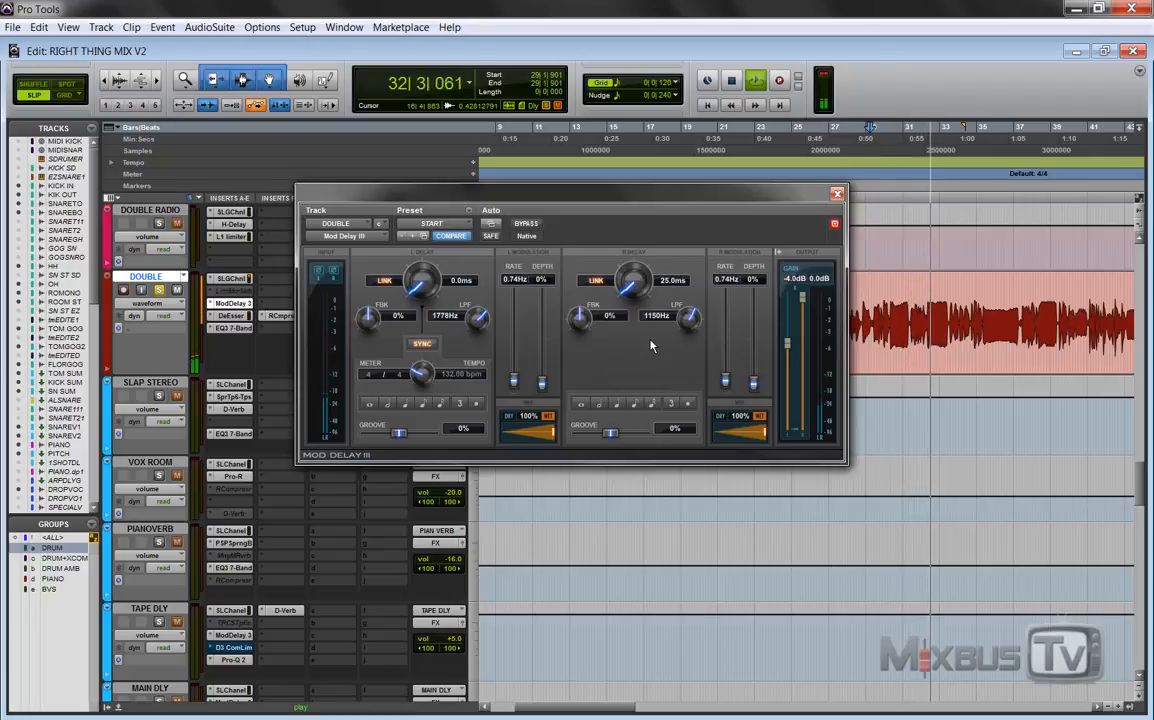
{"action": "key", "text": "space"}
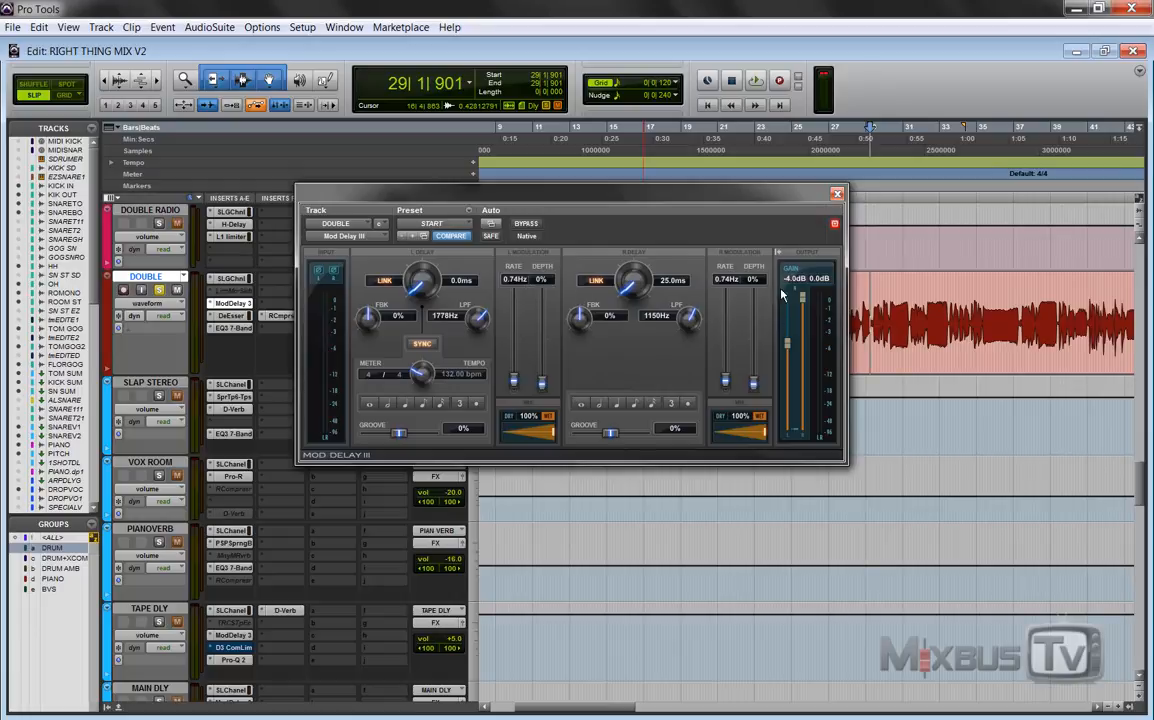
{"action": "key", "text": "space"}
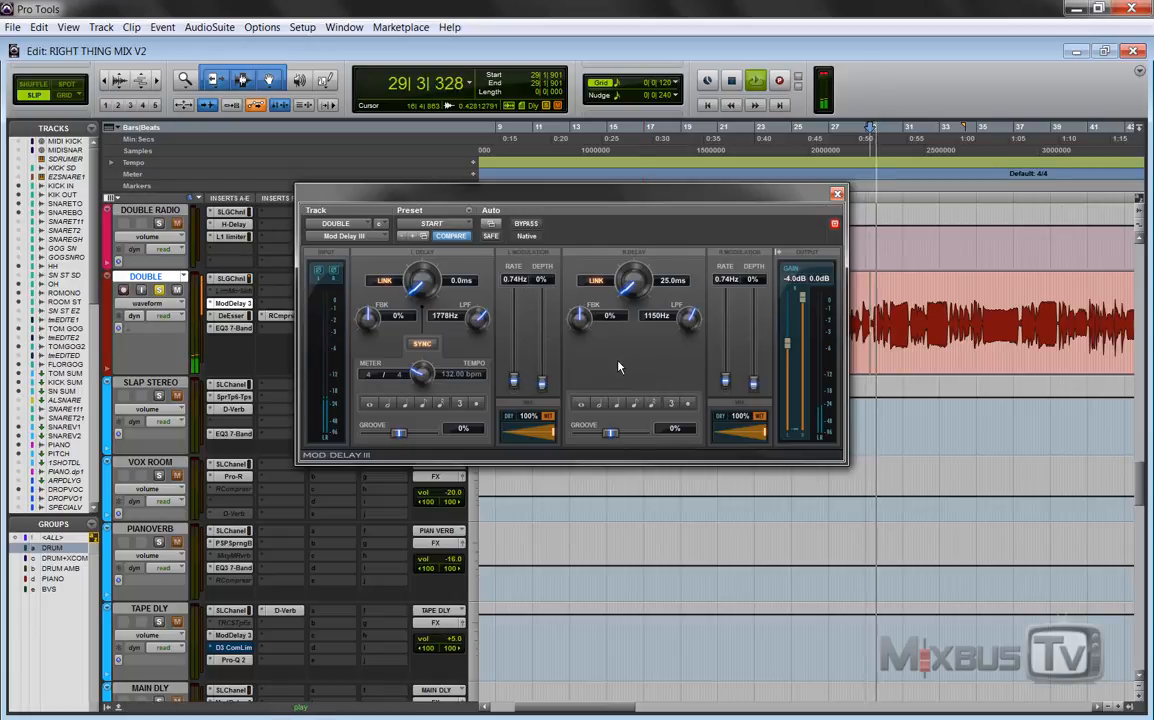
{"action": "left_click", "coordinate": [530, 225]}
{"action": "left_click", "coordinate": [533, 226]}
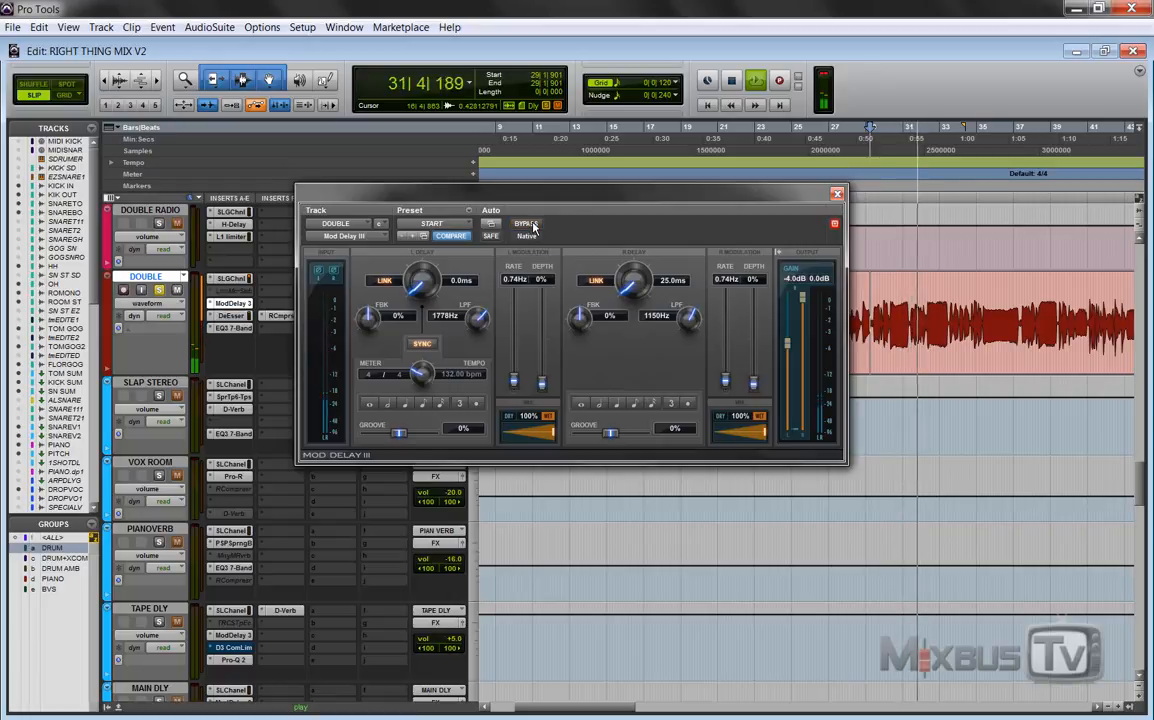
{"action": "key", "text": "space"}
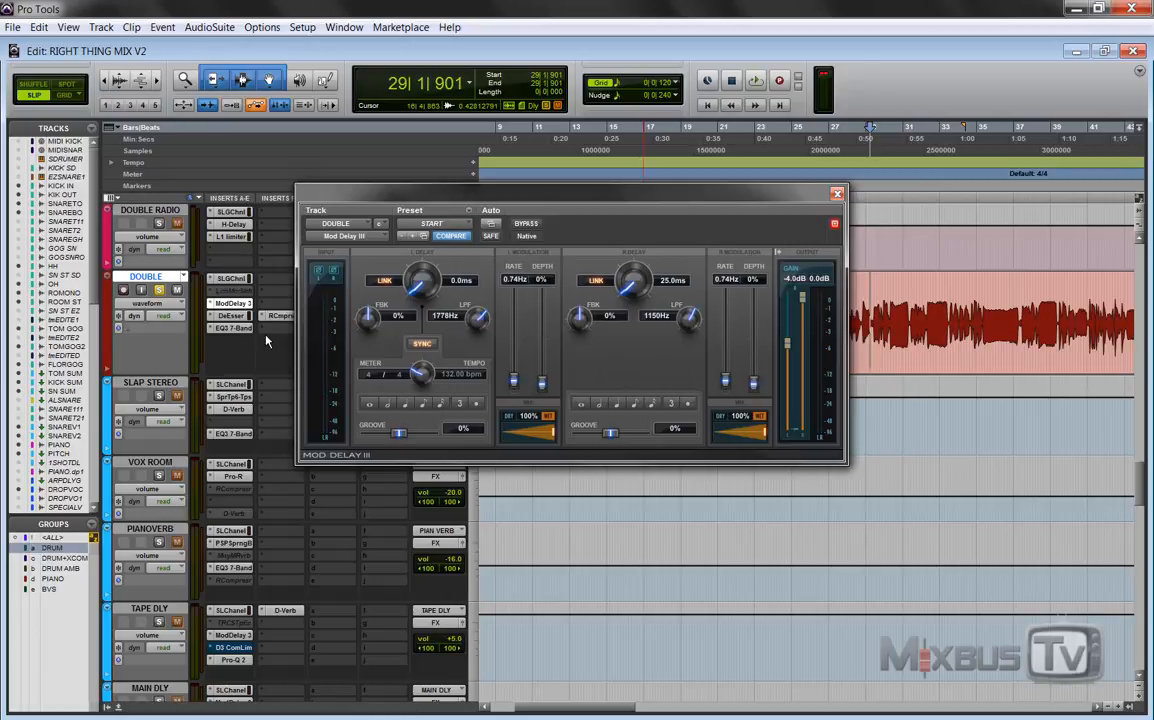
- Inspect the DeEsser and EQ3 7-Band on the DOUBLE track while auditioning the vocal, and open its RCompressor
{"action": "left_click", "coordinate": [236, 316]}
{"action": "key", "text": "space"}
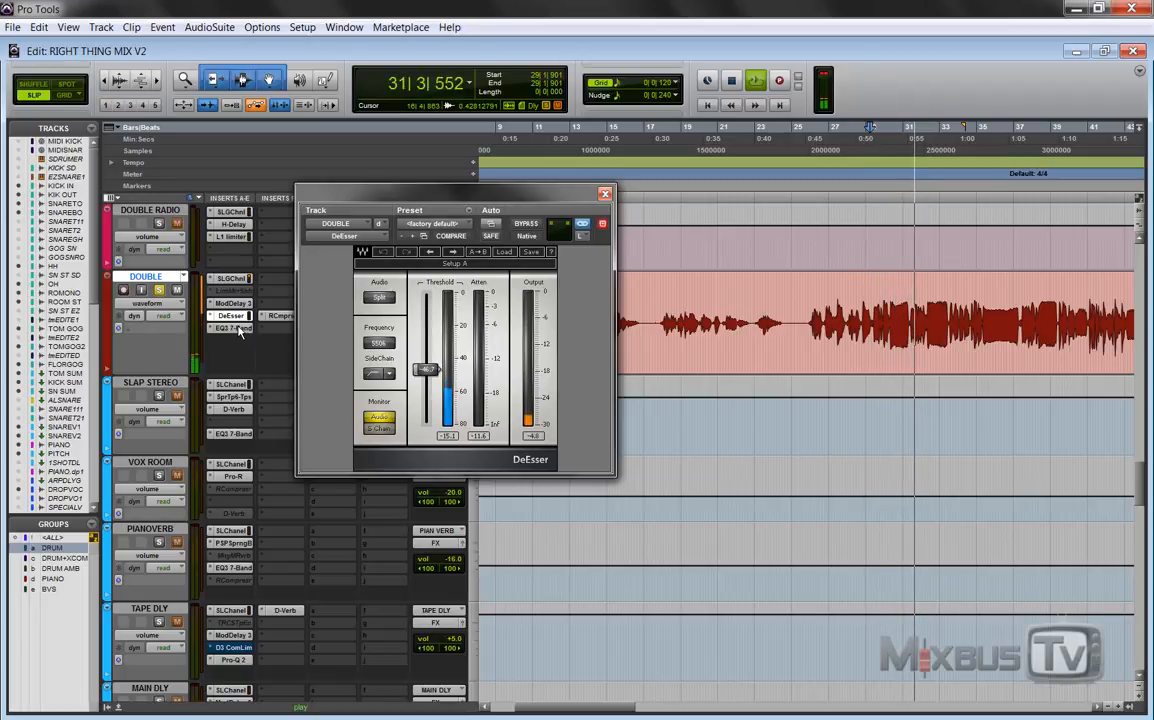
{"action": "left_click", "coordinate": [238, 329]}
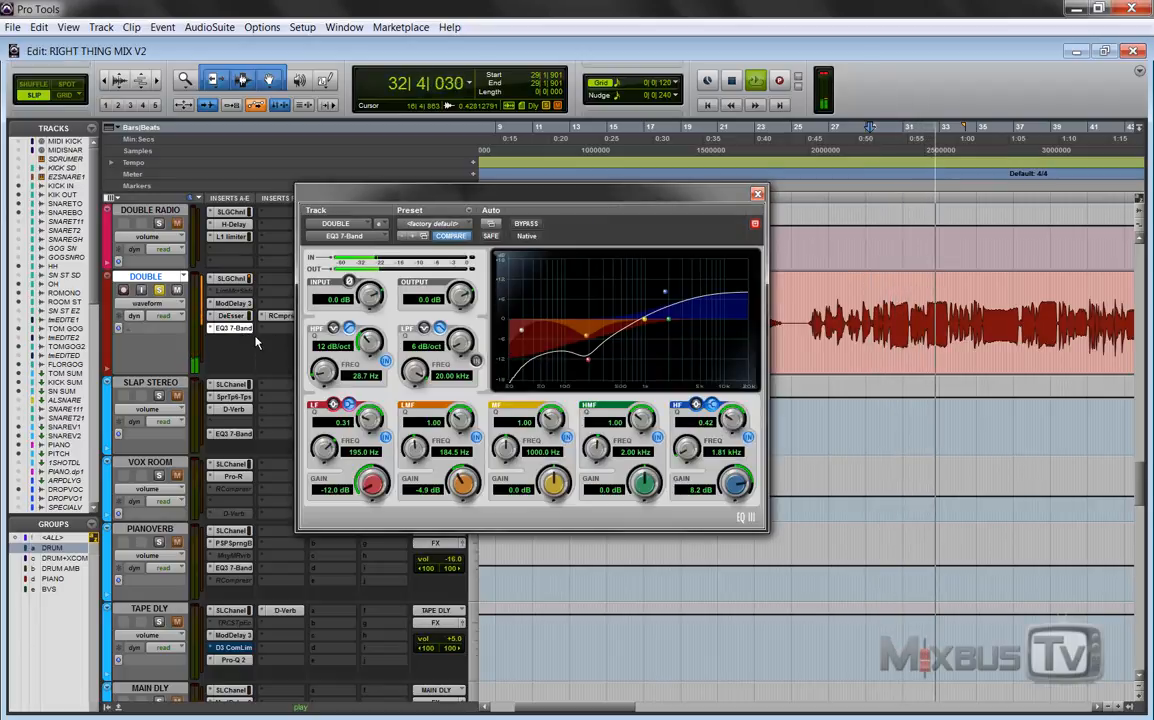
{"action": "key", "text": "space"}
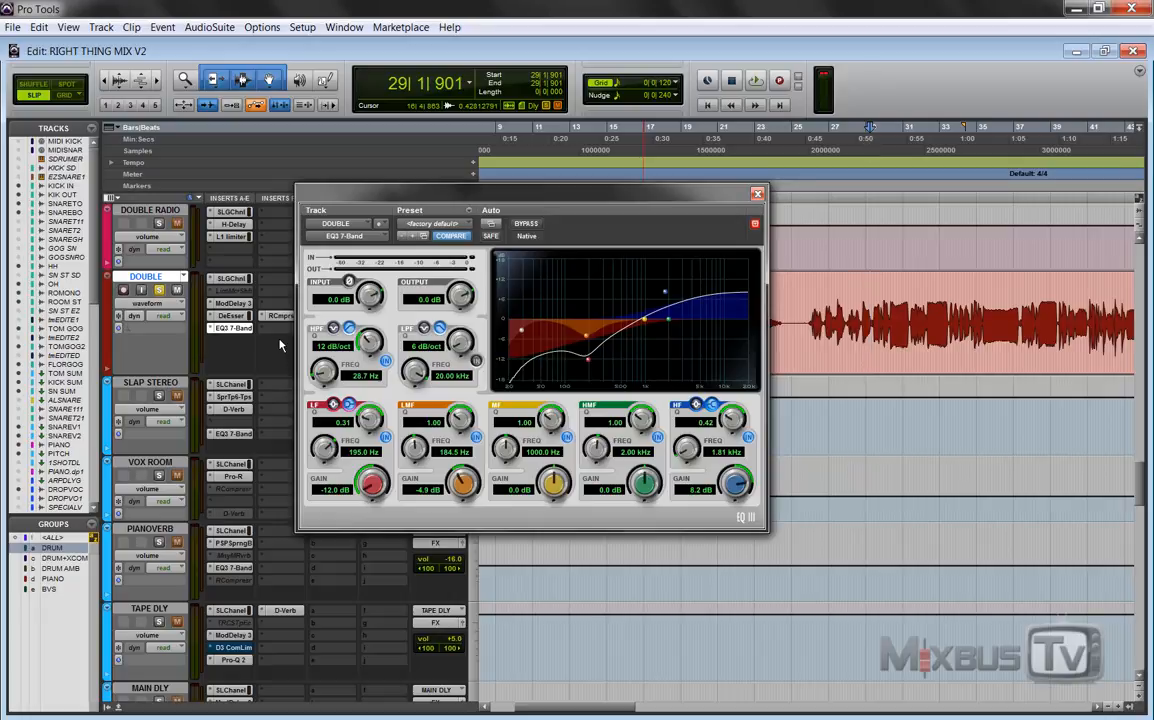
{"action": "left_click", "coordinate": [280, 316]}
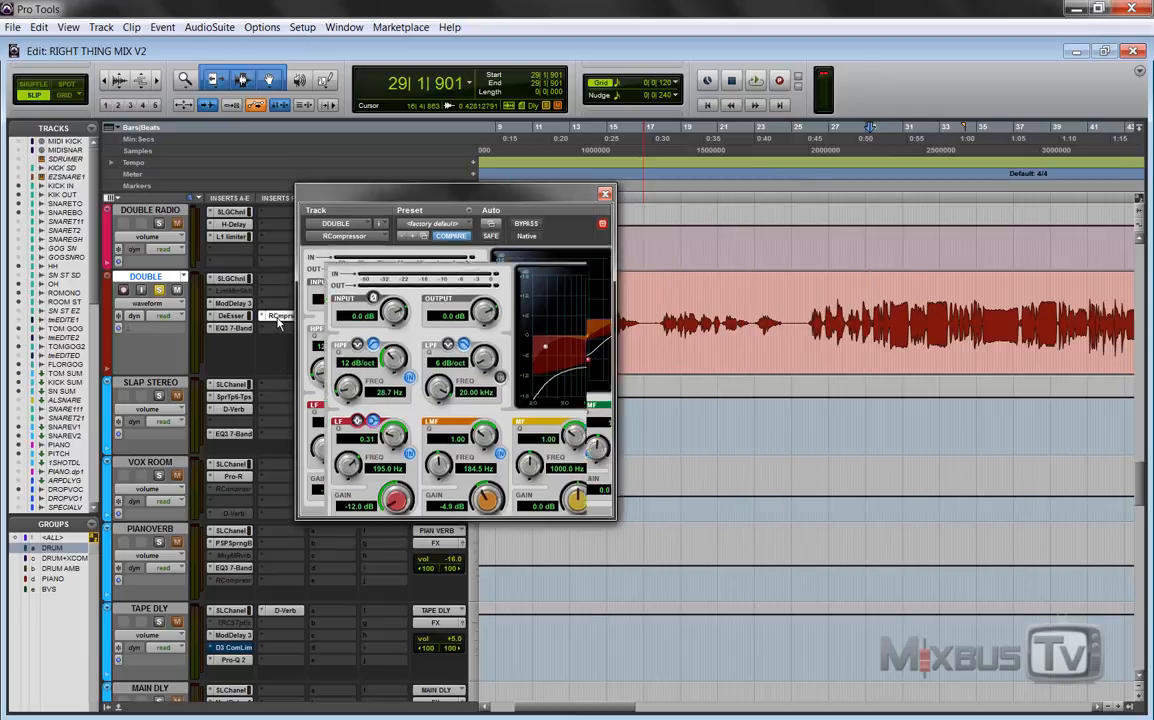
- Audition the soloed DOUBLE vocal from bar 29, comparing it with the RCompressor active and bypassed
{"action": "key", "text": "space"}
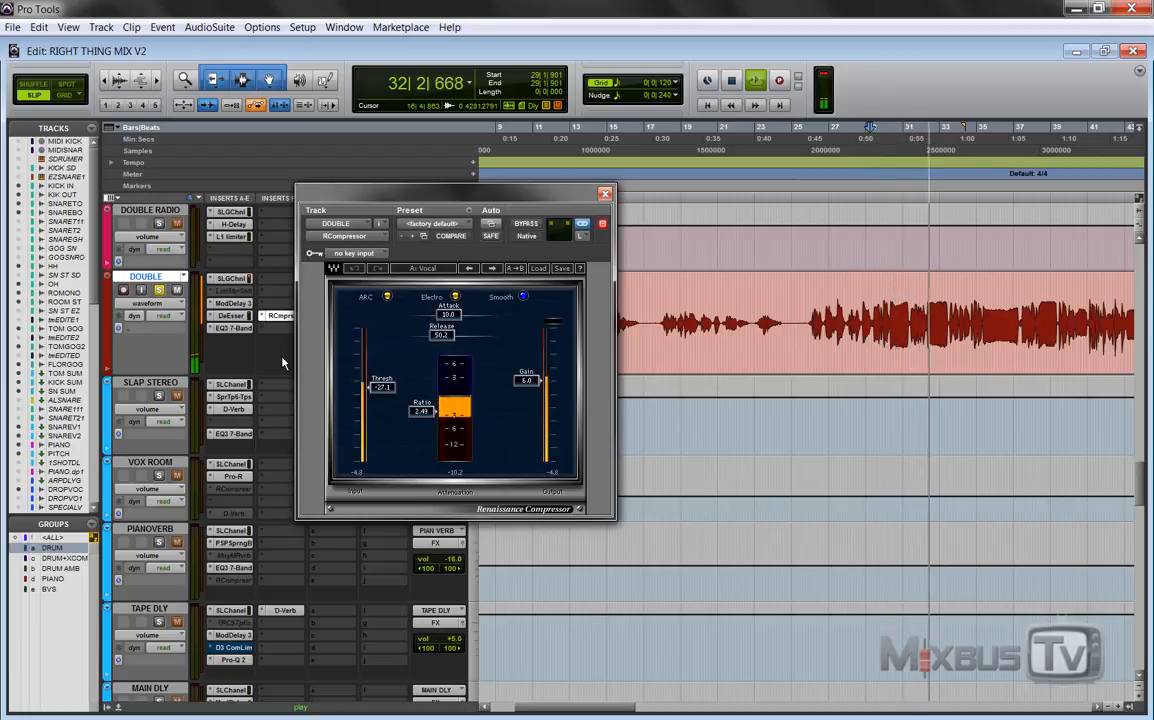
{"action": "key", "text": "space"}
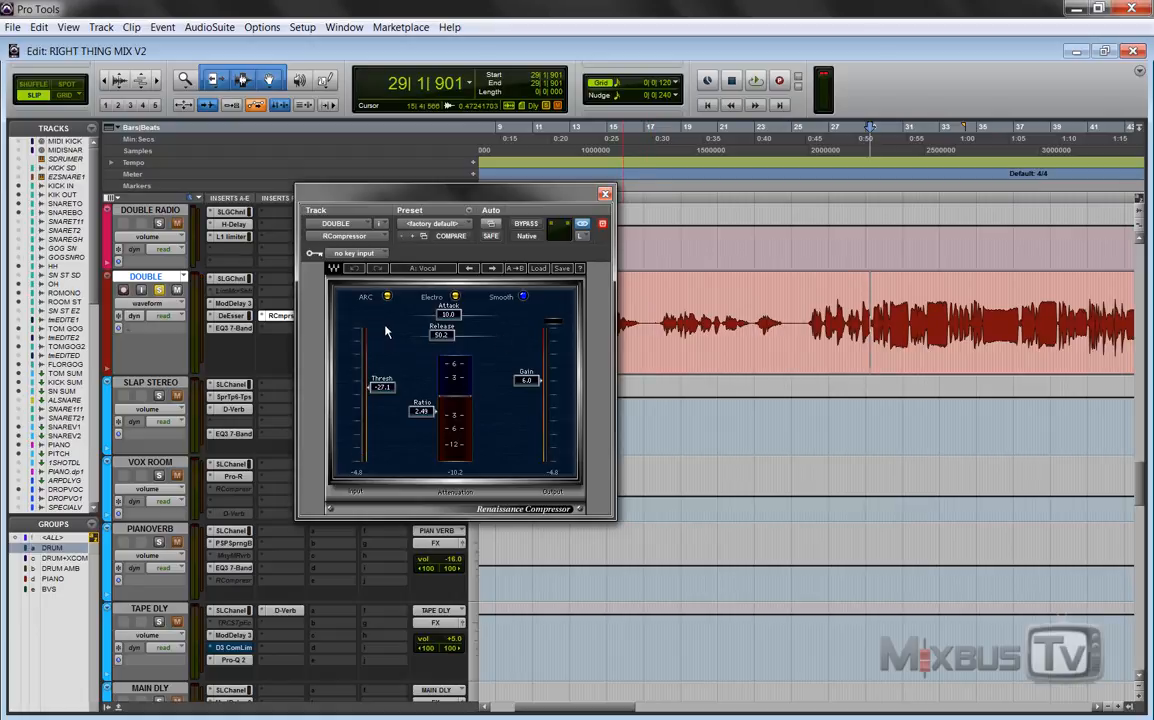
{"action": "key", "text": "space"}
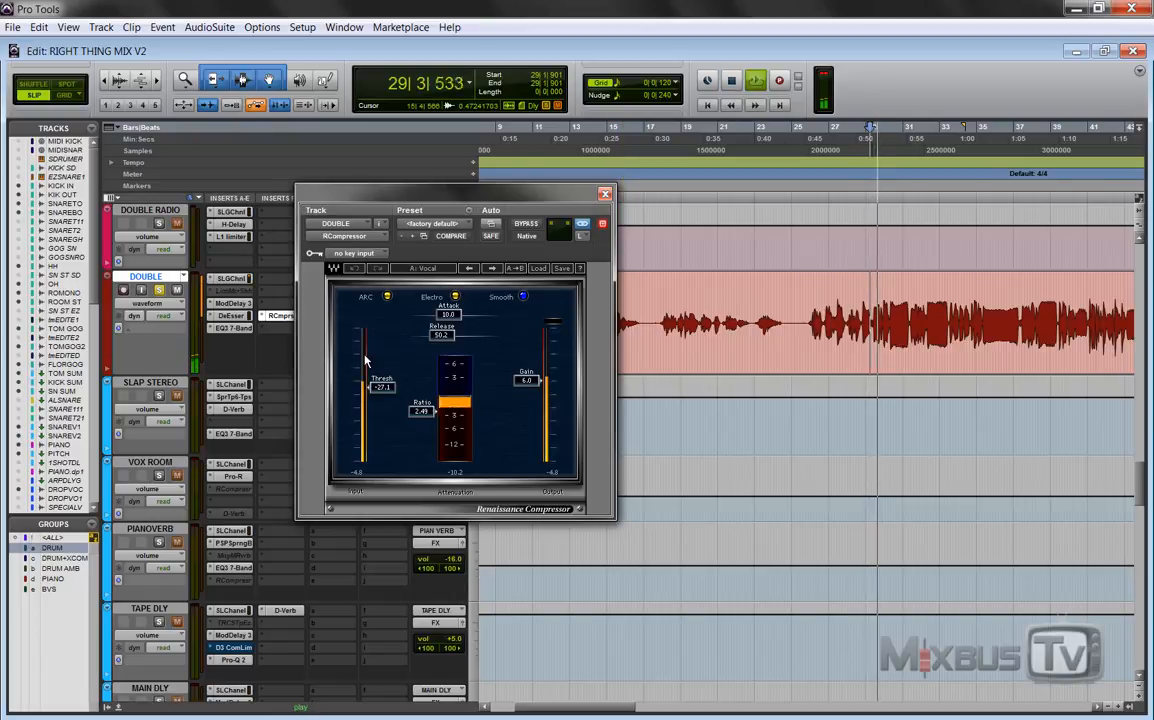
{"action": "left_click", "coordinate": [526, 224]}
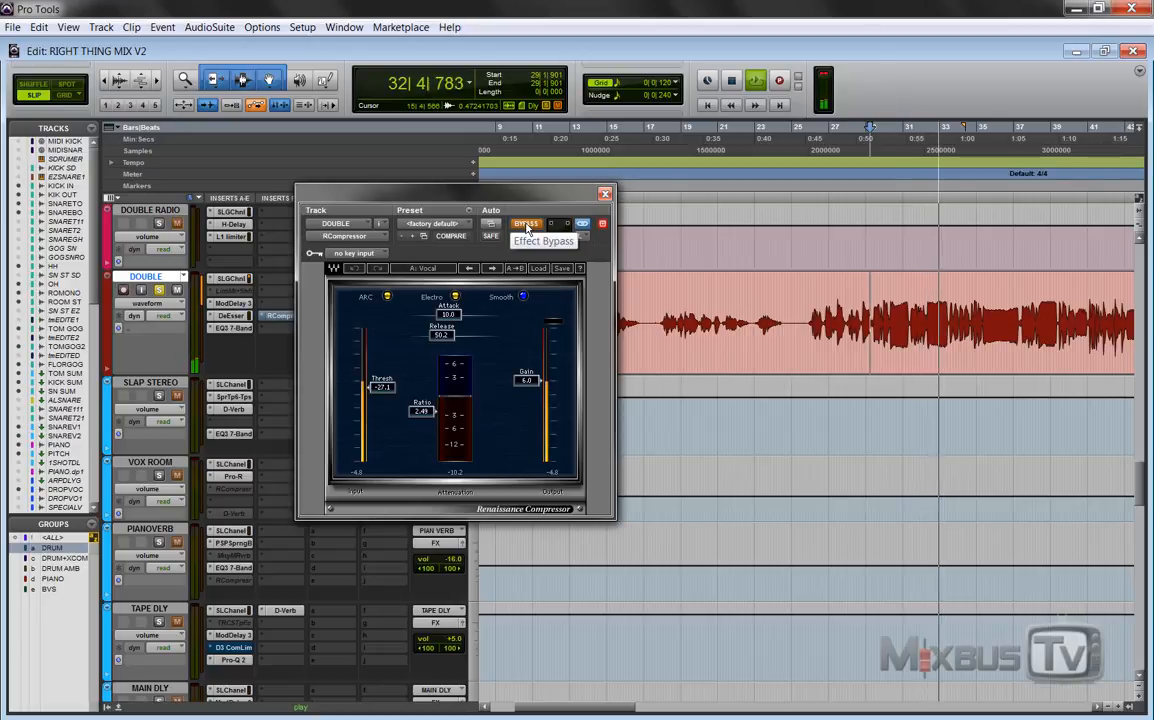
{"action": "left_click", "coordinate": [526, 224]}
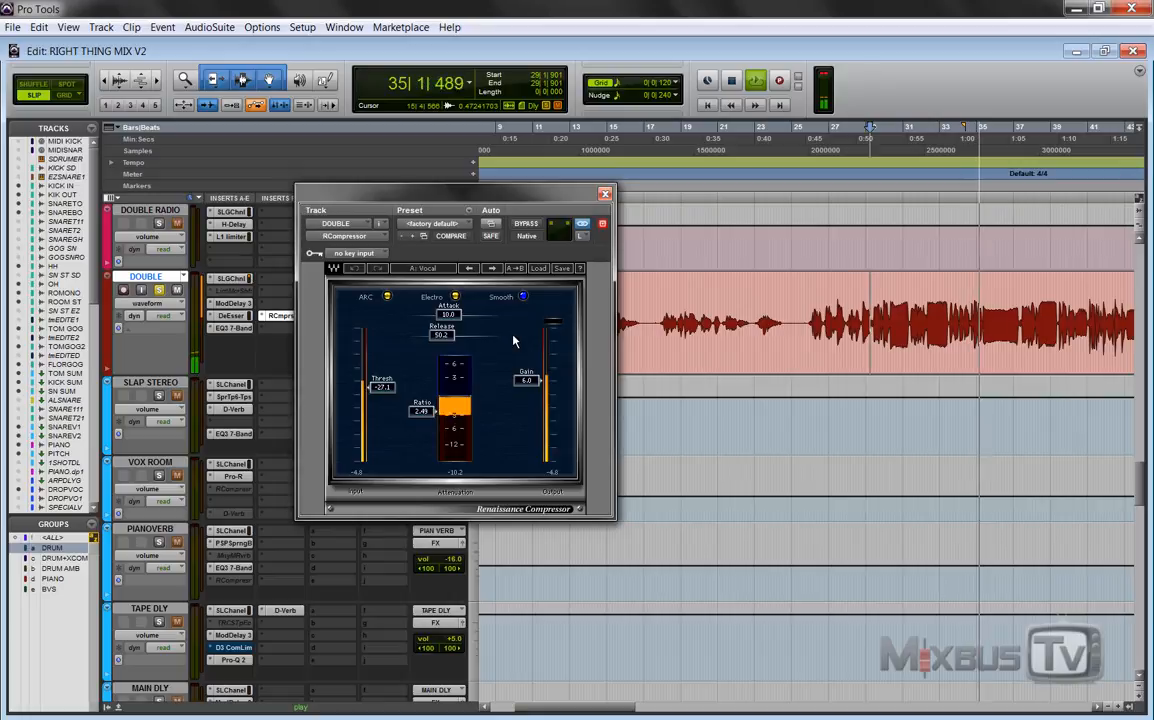
{"action": "key", "text": "space"}
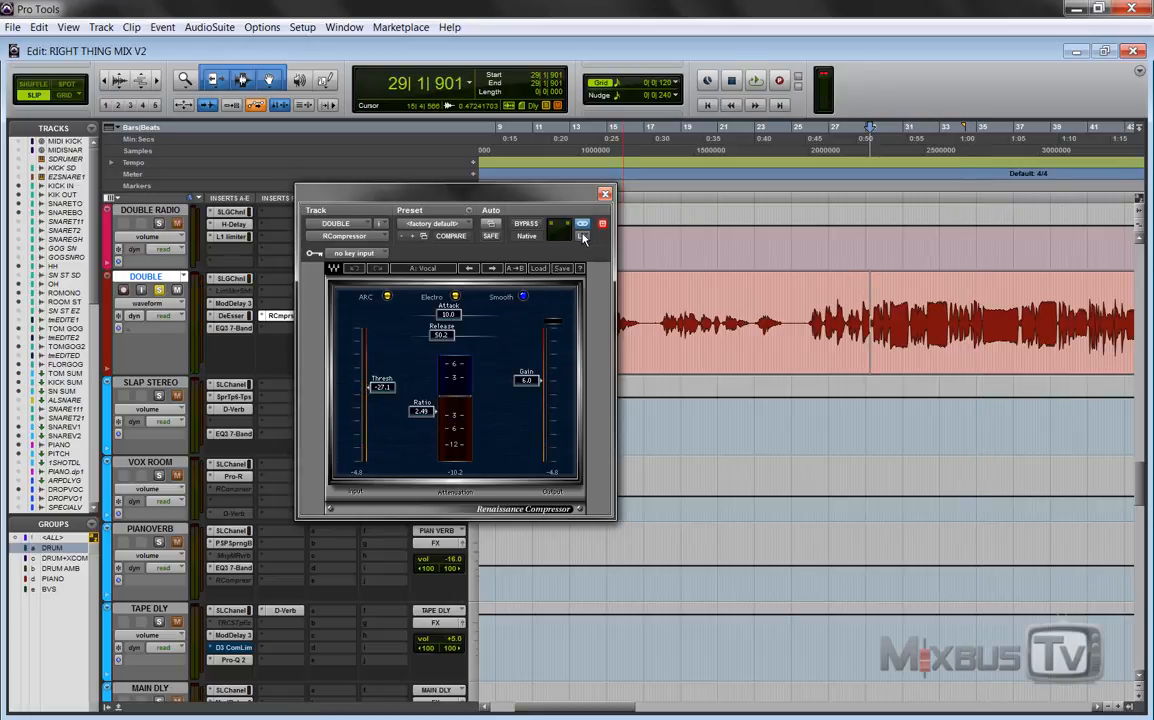
- Recheck the Mod Delay III on the DOUBLE track, reopen the track's RCompressor and move its window clear of the inserts
{"action": "left_click", "coordinate": [236, 303]}
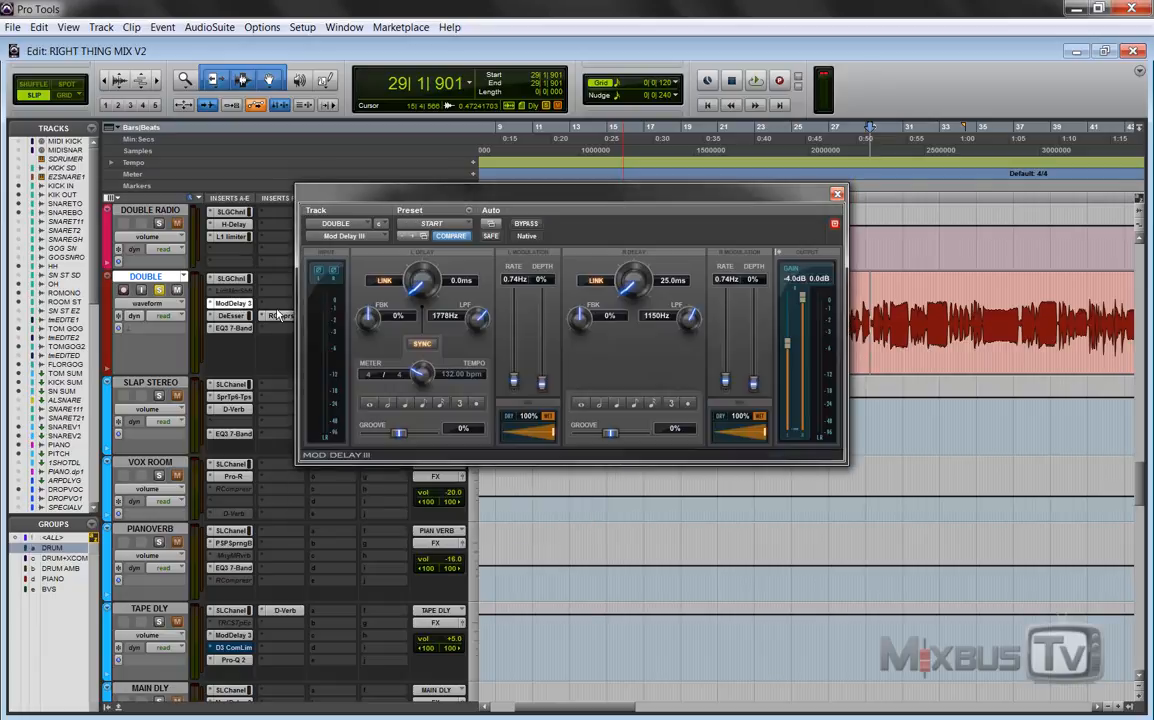
{"action": "left_click", "coordinate": [837, 193]}
{"action": "left_click", "coordinate": [288, 321]}
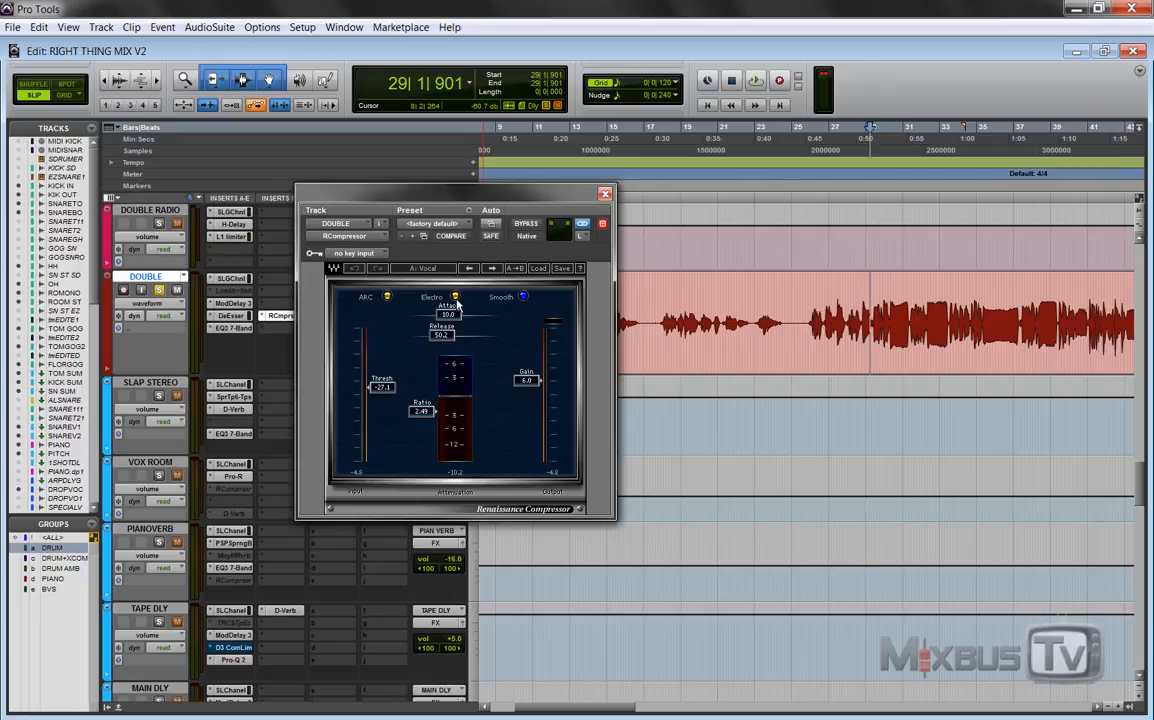
{"action": "mouse_move", "coordinate": [523, 212]}
{"action": "left_mouse_down"}
{"action": "mouse_move", "coordinate": [575, 212]}
{"action": "mouse_move", "coordinate": [542, 212]}
{"action": "left_mouse_up"}
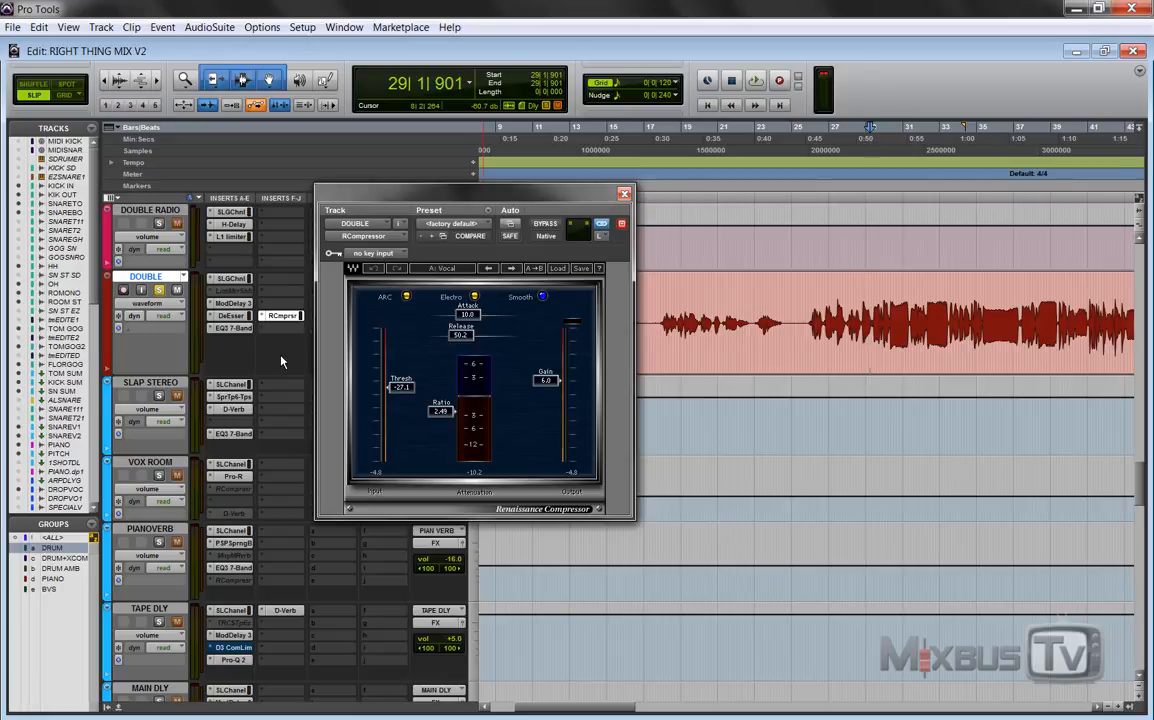
- Solo the CHORUS track alongside DOUBLE and play both vocals together from bar 29
{"action": "key", "text": "space"}
{"action": "scroll", "coordinate": [264, 369], "scroll_direction": "up", "scroll_amount": 5}
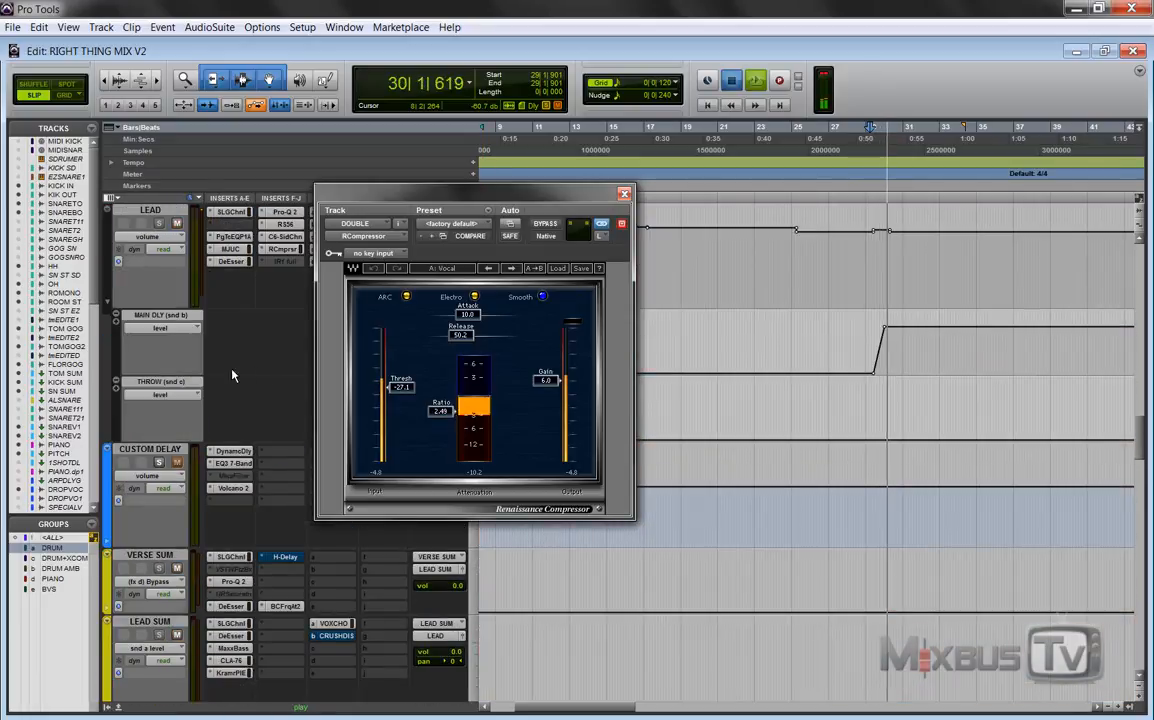
{"action": "key", "text": "space"}
{"action": "scroll", "coordinate": [232, 373], "scroll_direction": "down", "scroll_amount": 5}
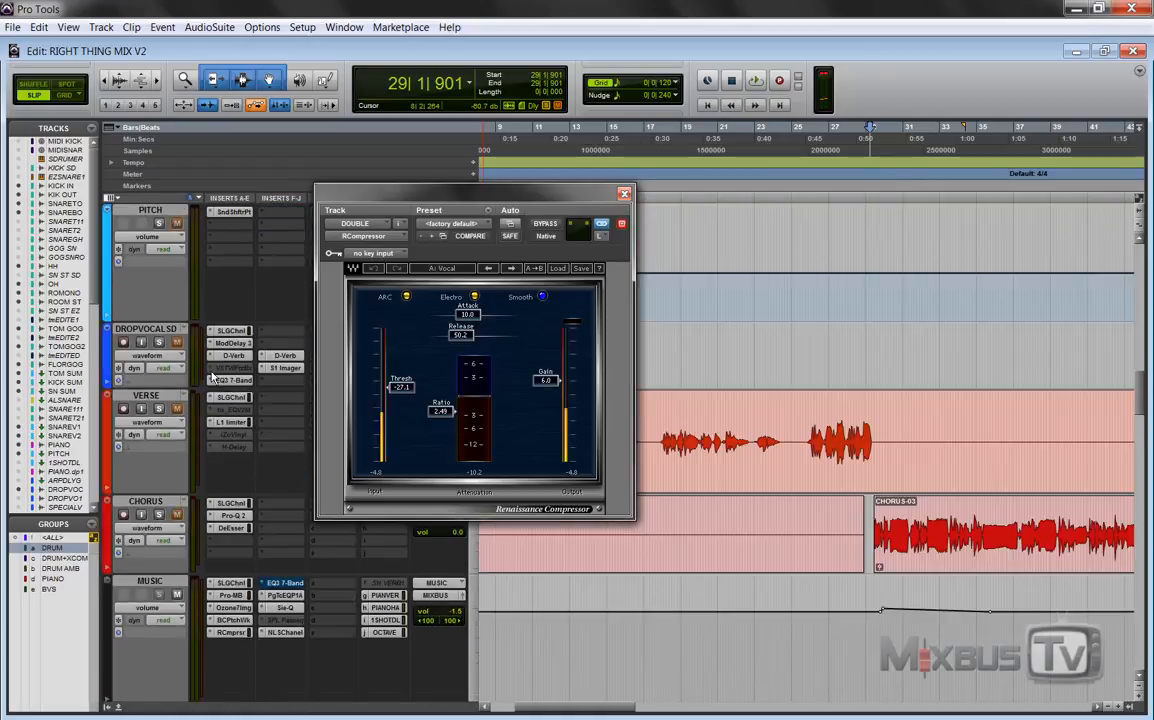
{"action": "left_click", "coordinate": [159, 514]}
{"action": "scroll", "coordinate": [158, 413], "scroll_direction": "down", "scroll_amount": 5}
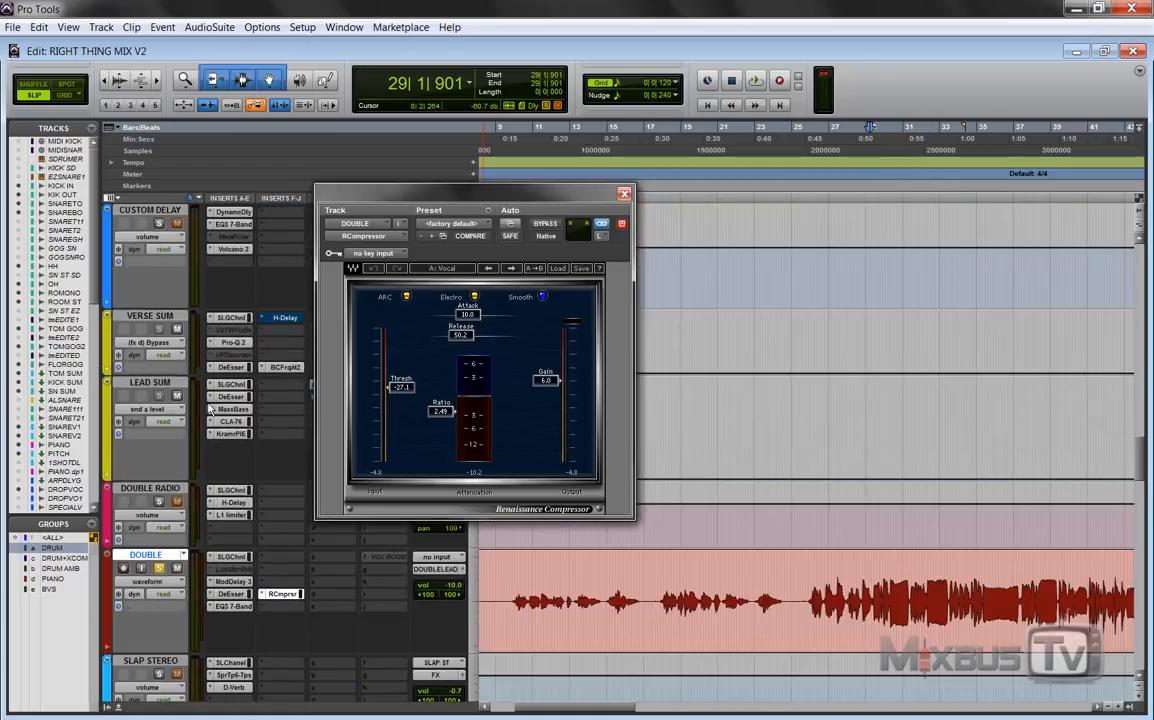
{"action": "key", "text": "space"}
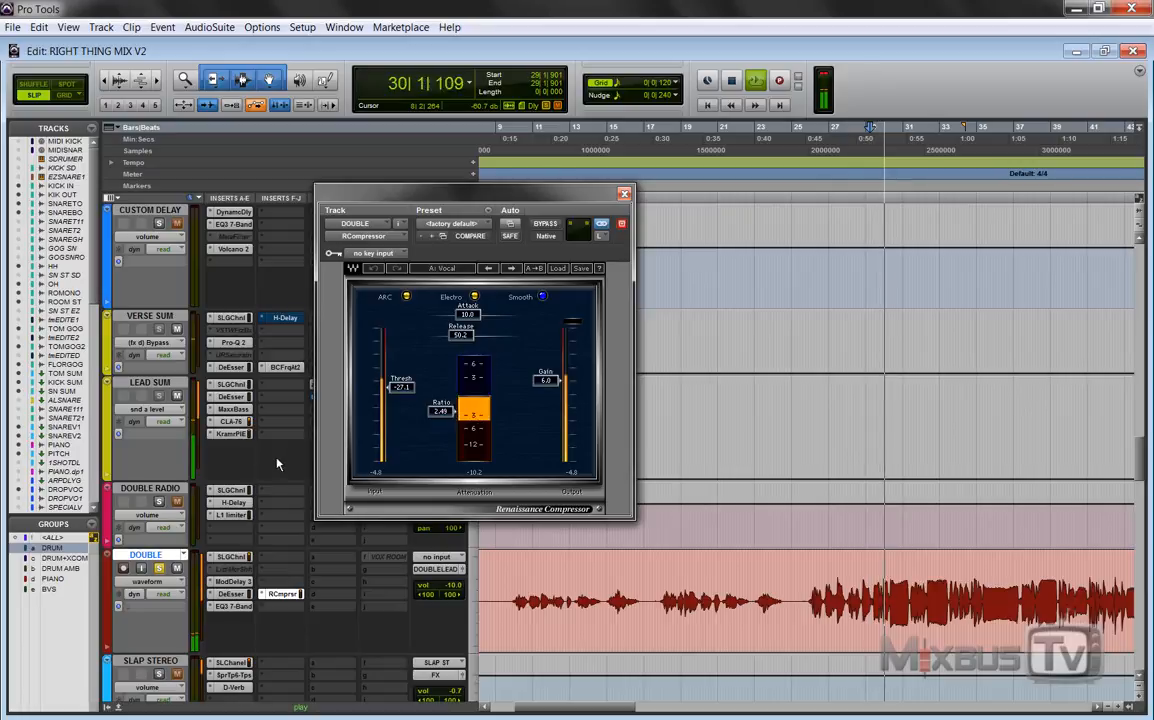
- Replay the chorus vocal and its double together from bar 29, close the RCompressor and survey the whole DOUBLE clip
{"action": "scroll", "coordinate": [250, 410], "scroll_direction": "down", "scroll_amount": 2}
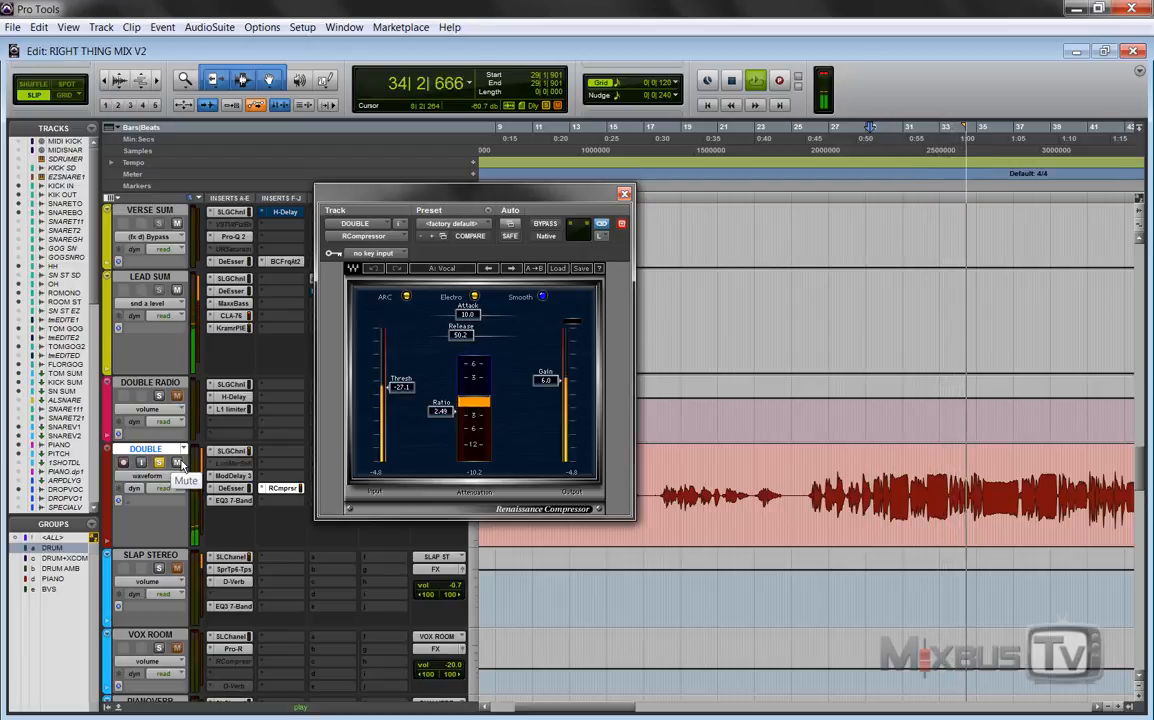
{"action": "key", "text": "space"}
{"action": "key", "text": "space"}
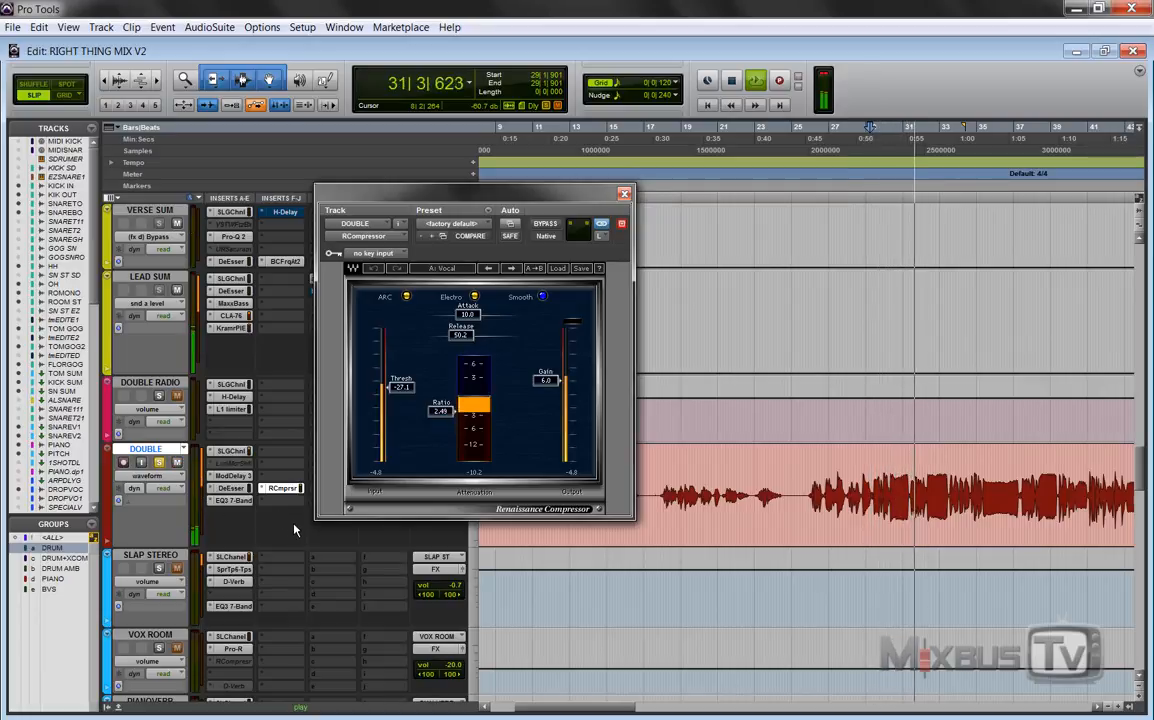
{"action": "scroll", "coordinate": [271, 471], "scroll_direction": "down", "scroll_amount": 3}
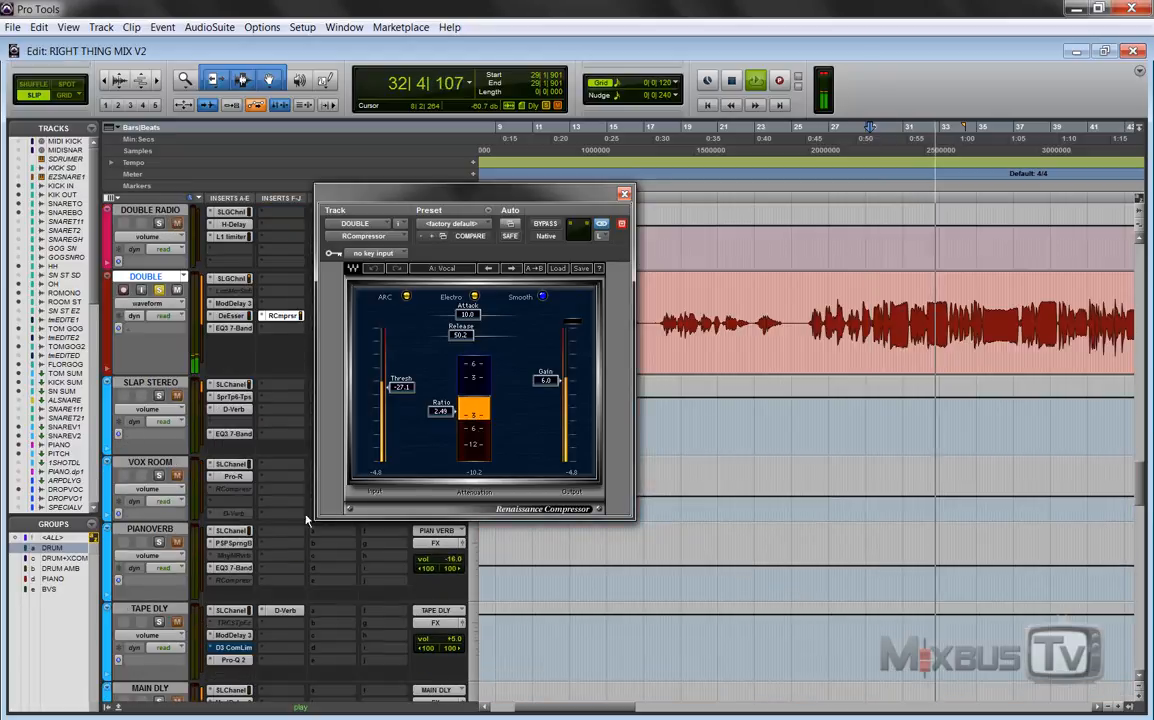
{"action": "left_click", "coordinate": [624, 195]}
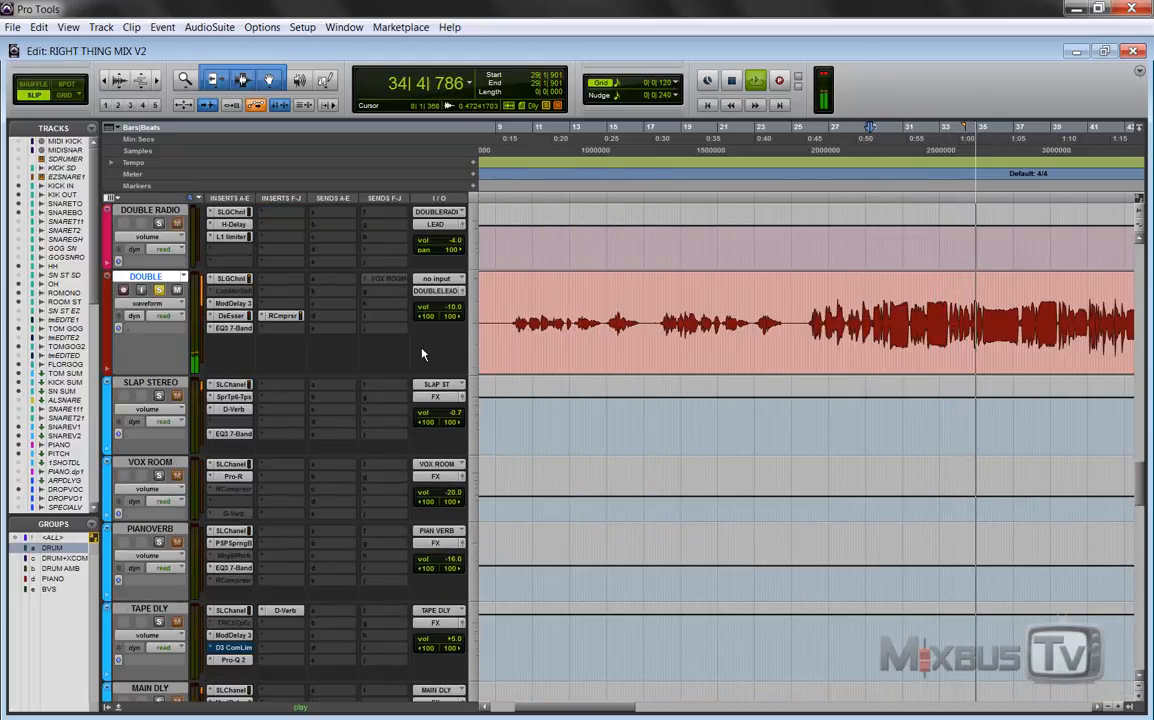
{"action": "key", "text": "space"}
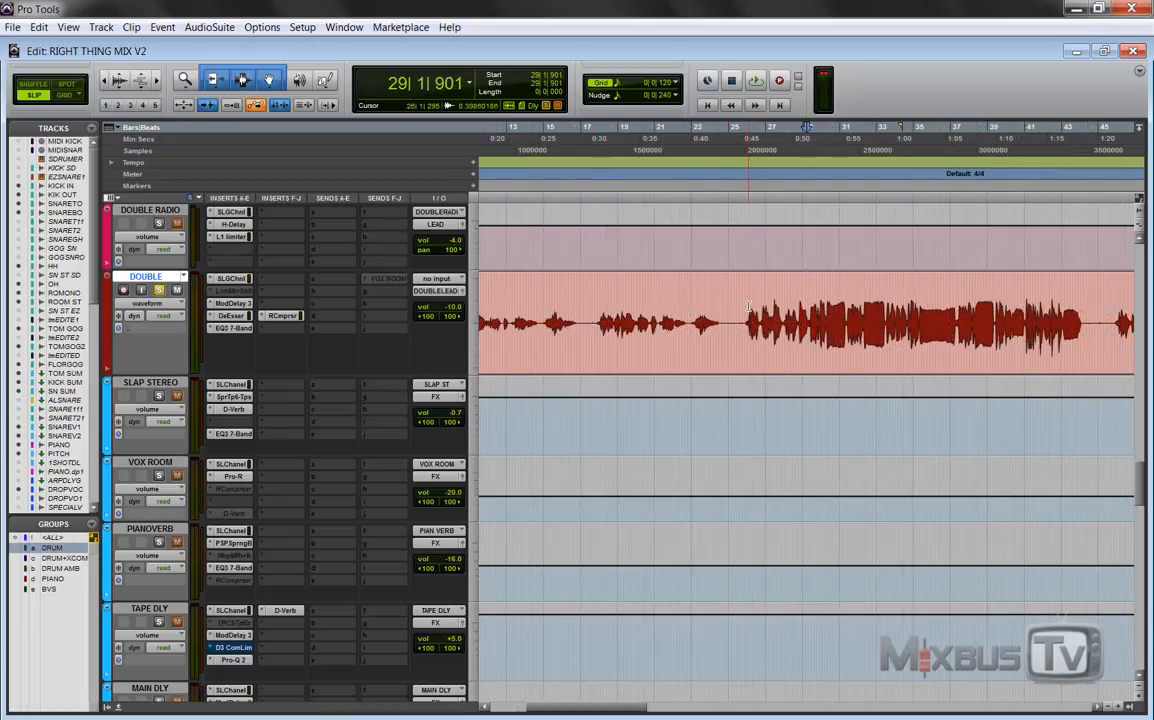
{"action": "key", "text": "ctrl+bracketleft"}
{"action": "key", "text": "ctrl+bracketleft"}
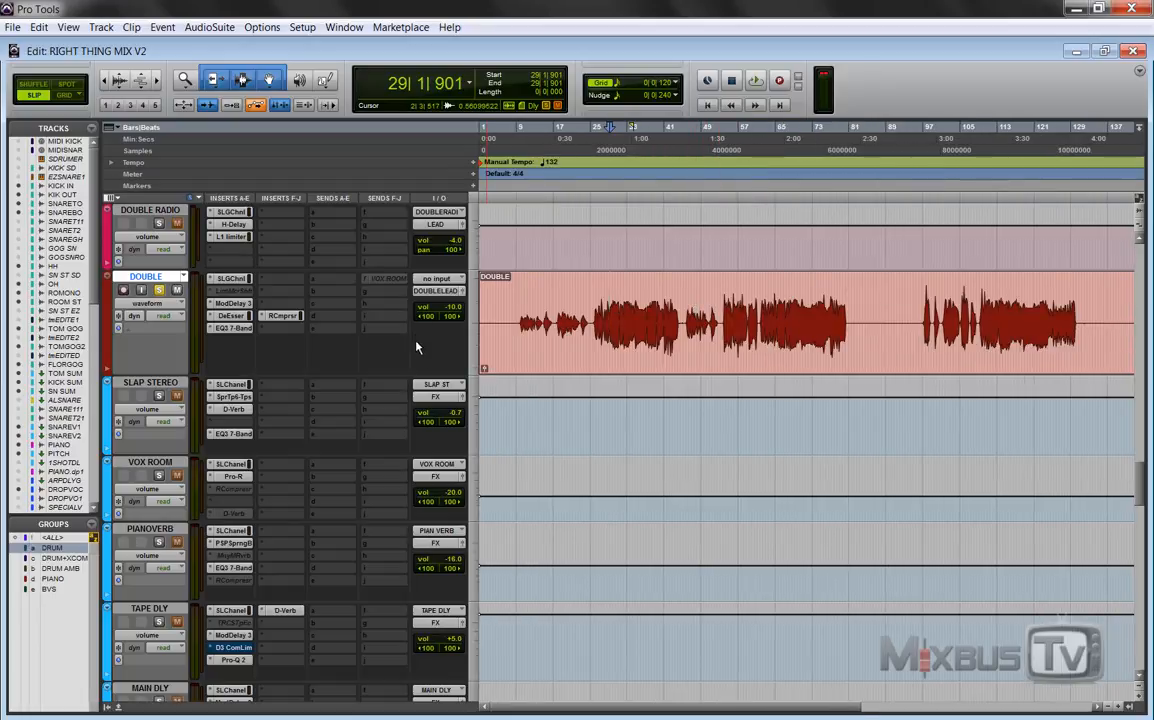